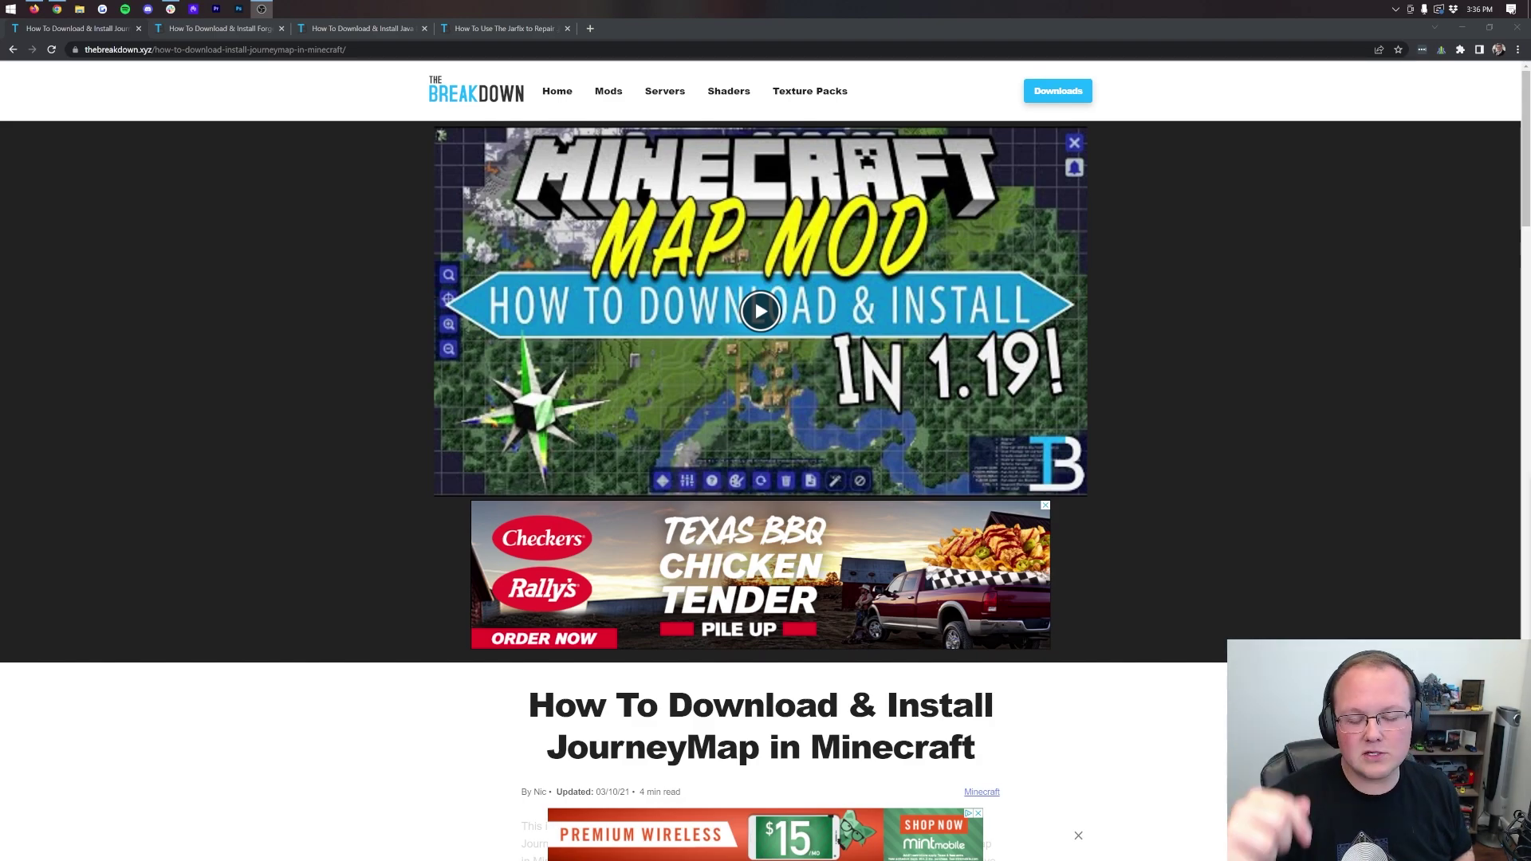
Follow the article's JourneyMap link to CurseForge and download the journeymap-1.19.1 5.9.0beta1 Forge file from the recent files.
scroll(1391, 639, "down", 3)
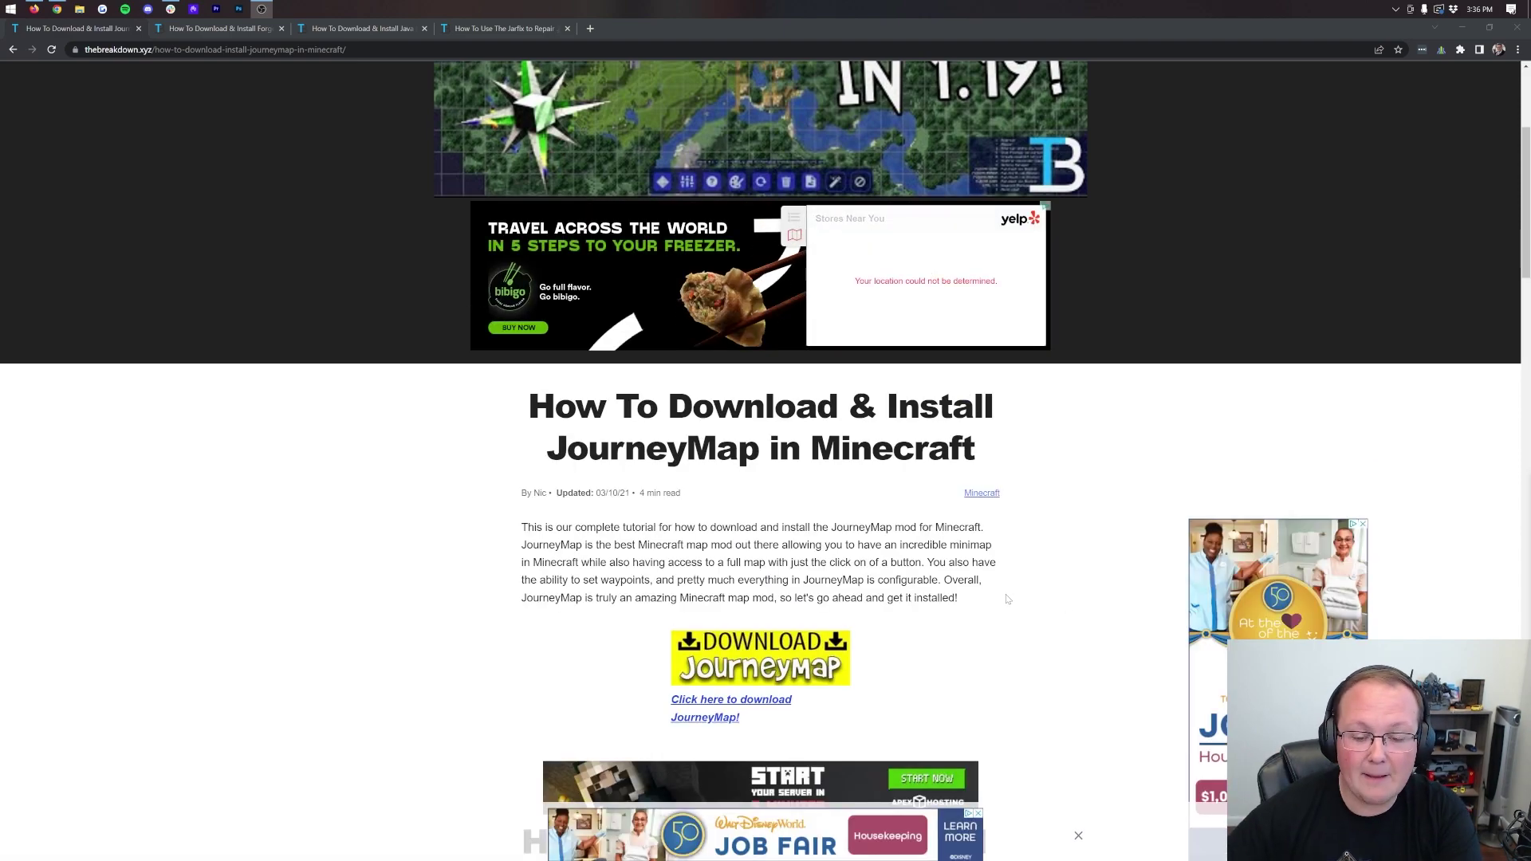
scroll(931, 574, "down", 1)
scroll(931, 574, "down", 1)
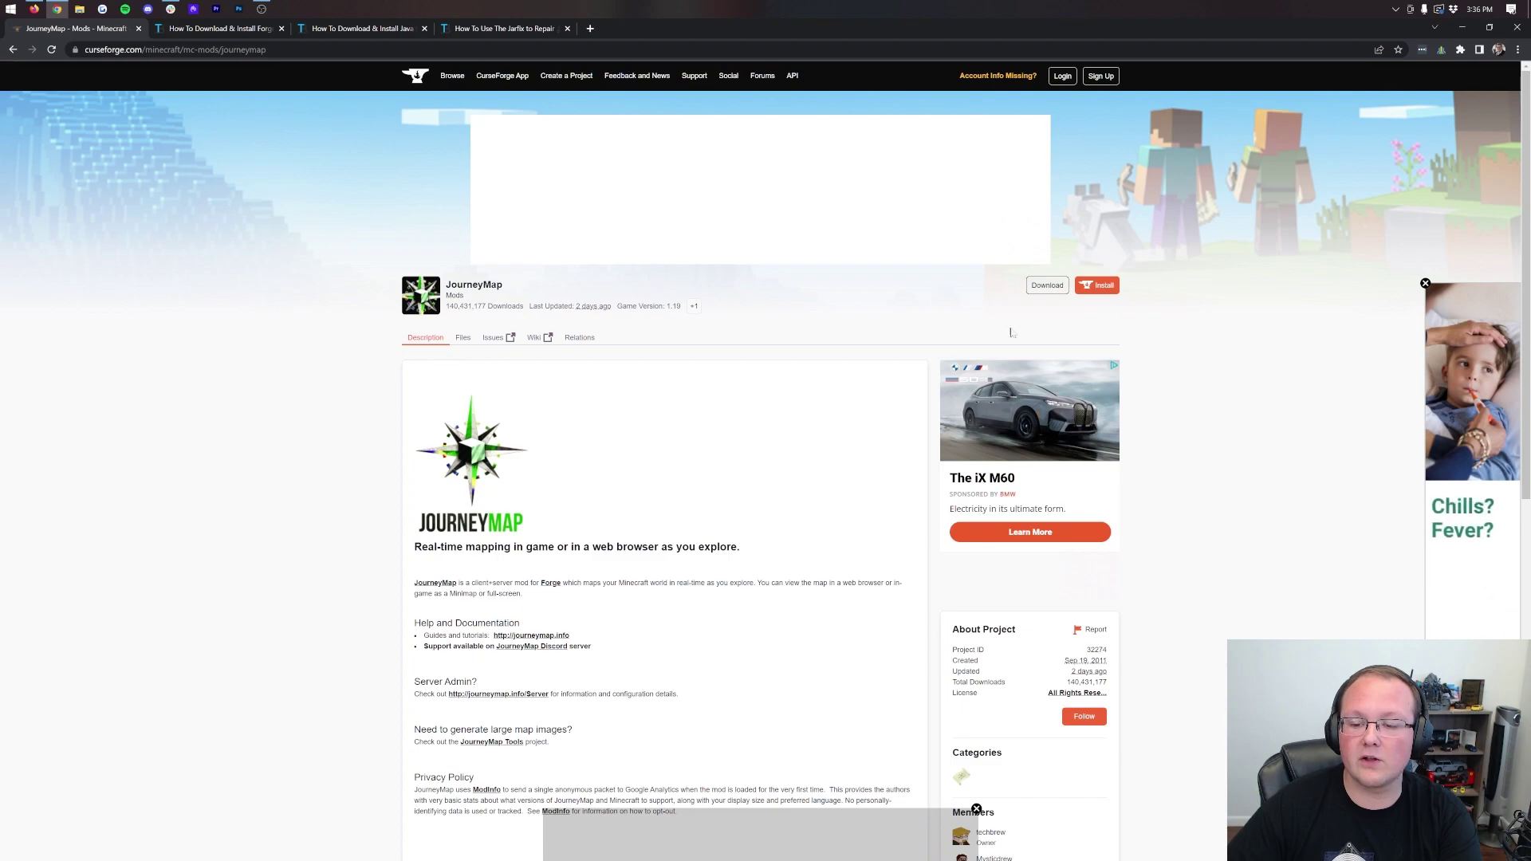
scroll(1027, 353, "down", 6)
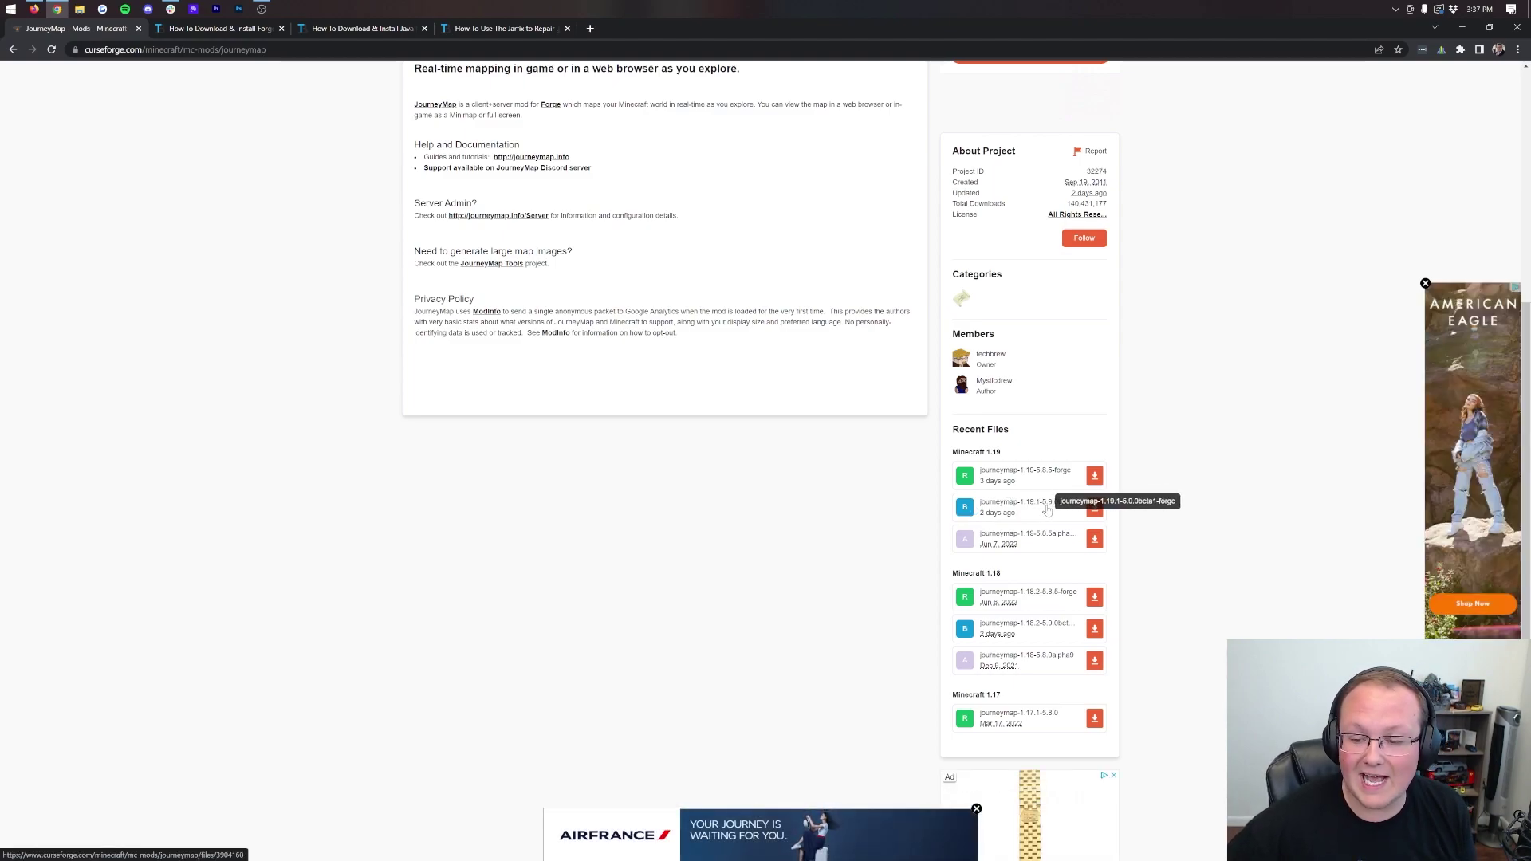
left_click(1094, 508)
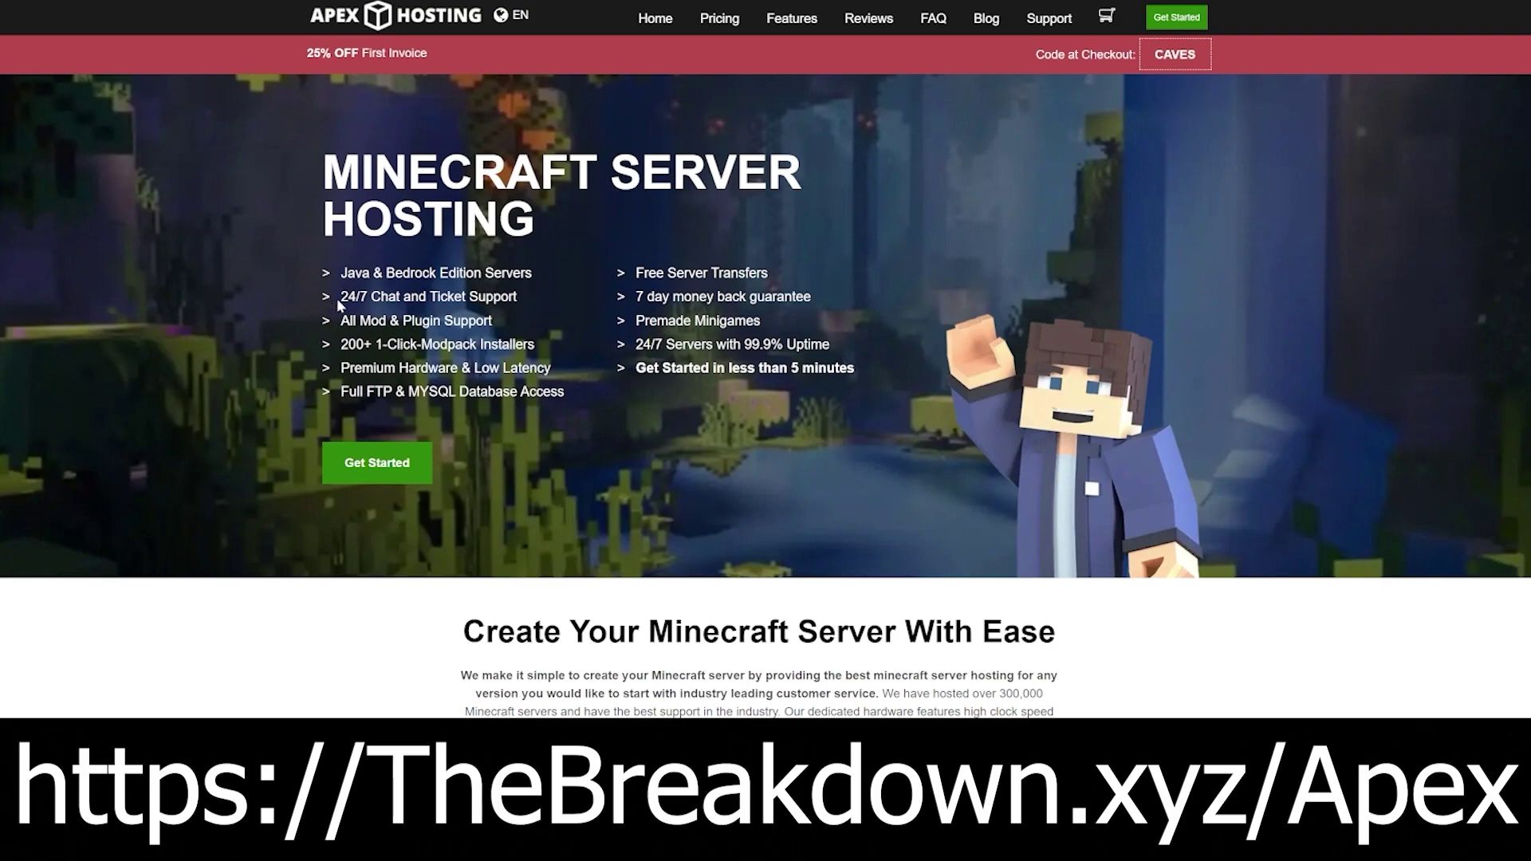
Review the Apex Hosting page's feature lists, including premium hardware, quick setup, DDoS protection and 24/7 support.
left_click_drag(339, 300, 551, 369)
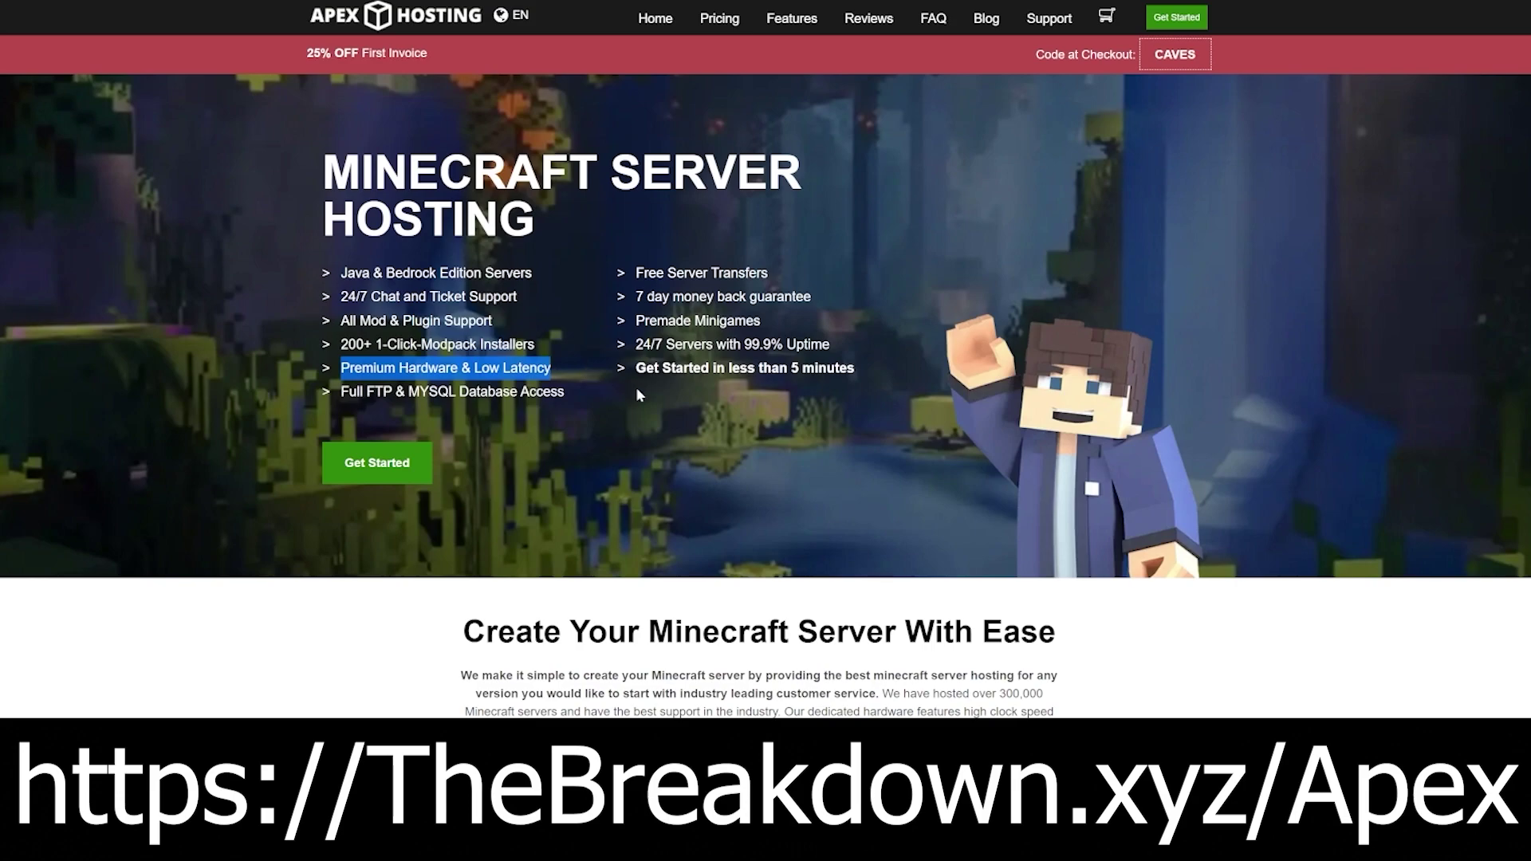
left_click_drag(635, 368, 854, 368)
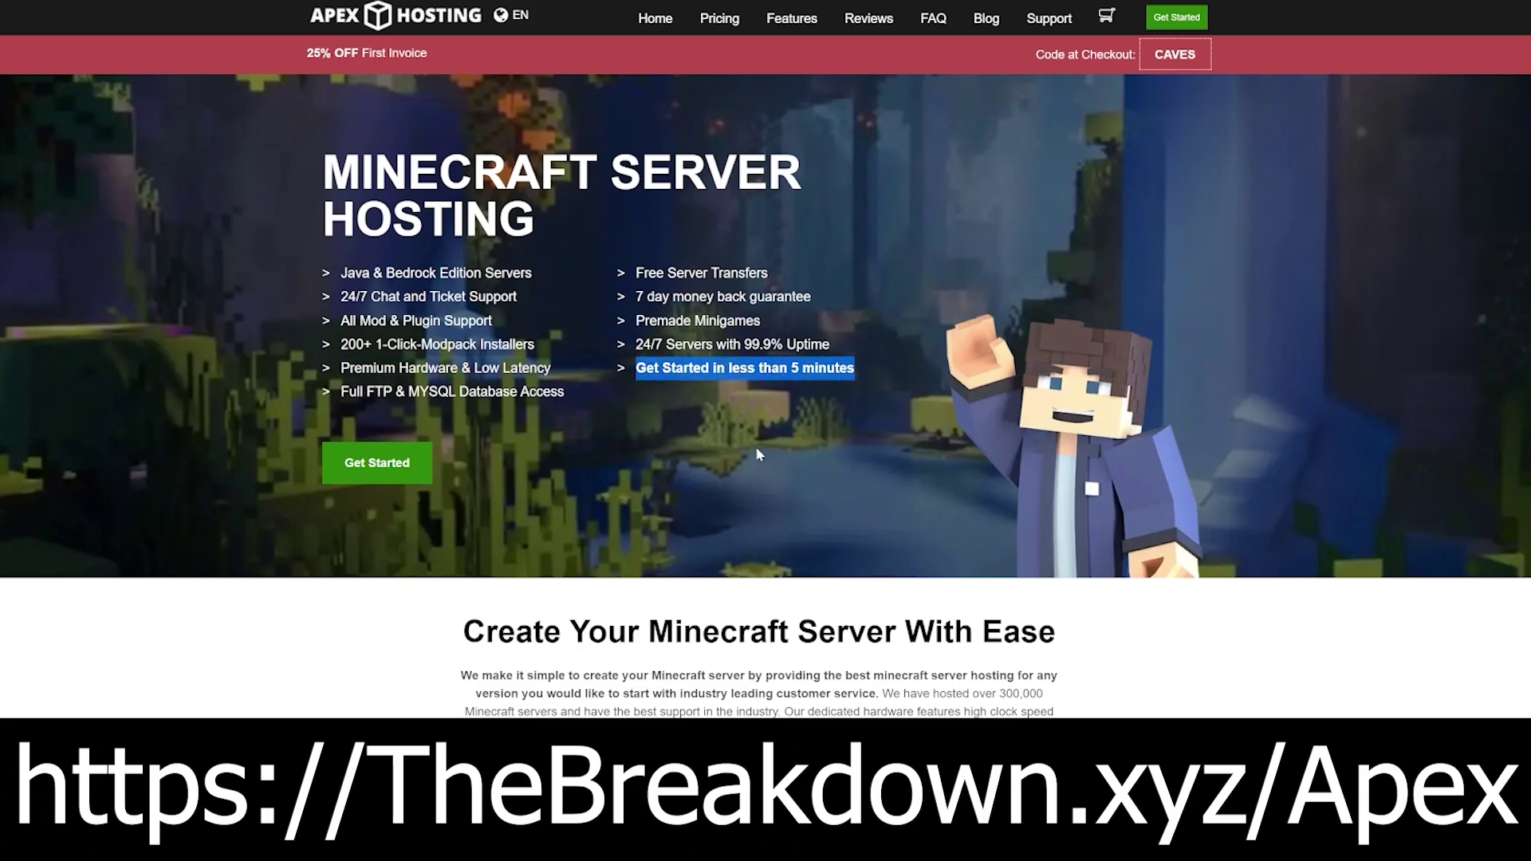
scroll(756, 453, "down", 6)
left_click_drag(551, 348, 590, 367)
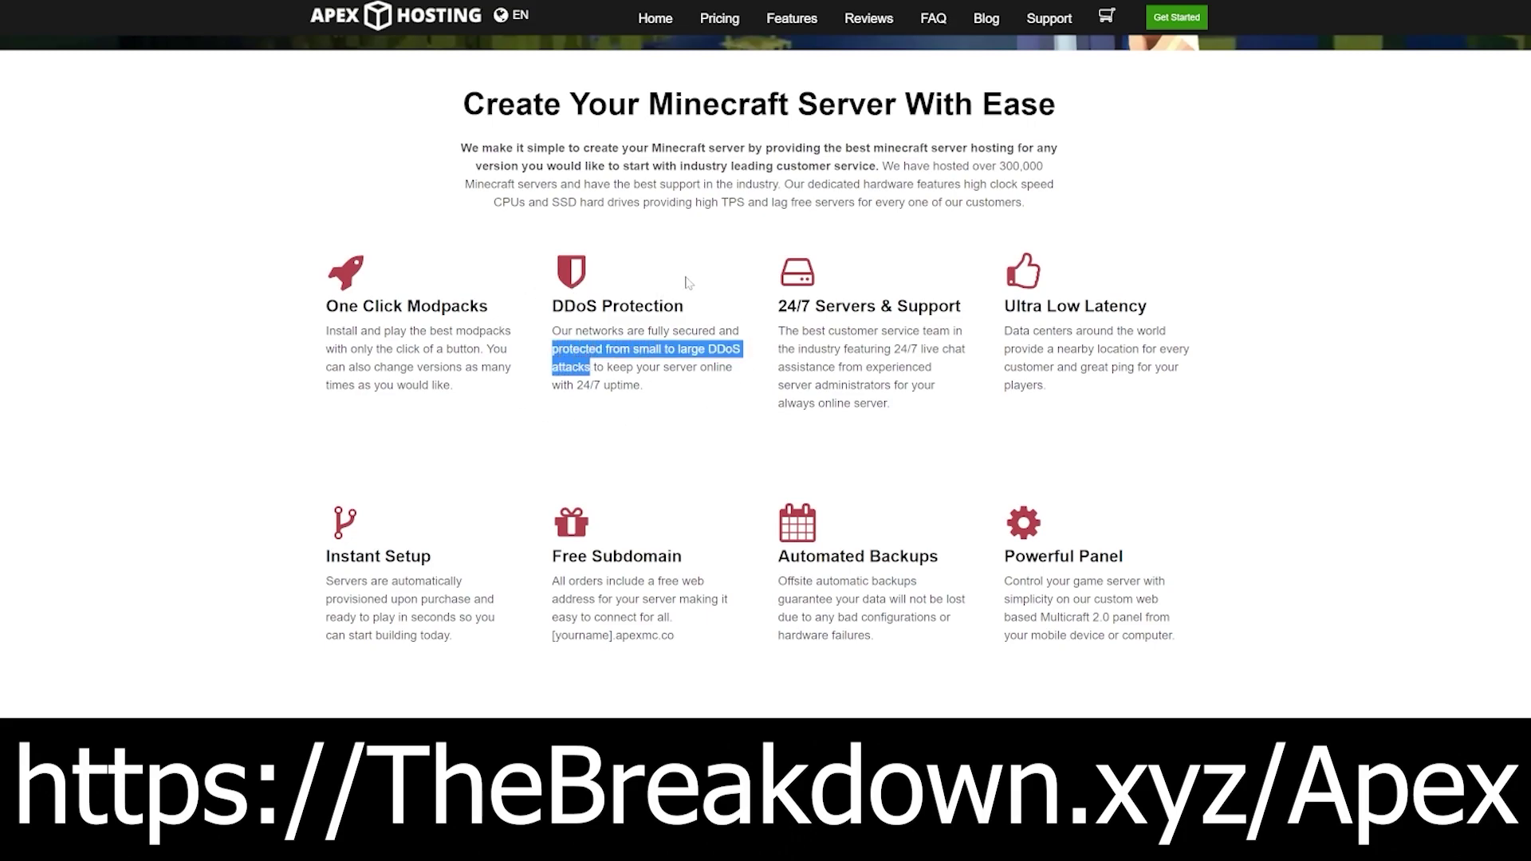
left_click(918, 449)
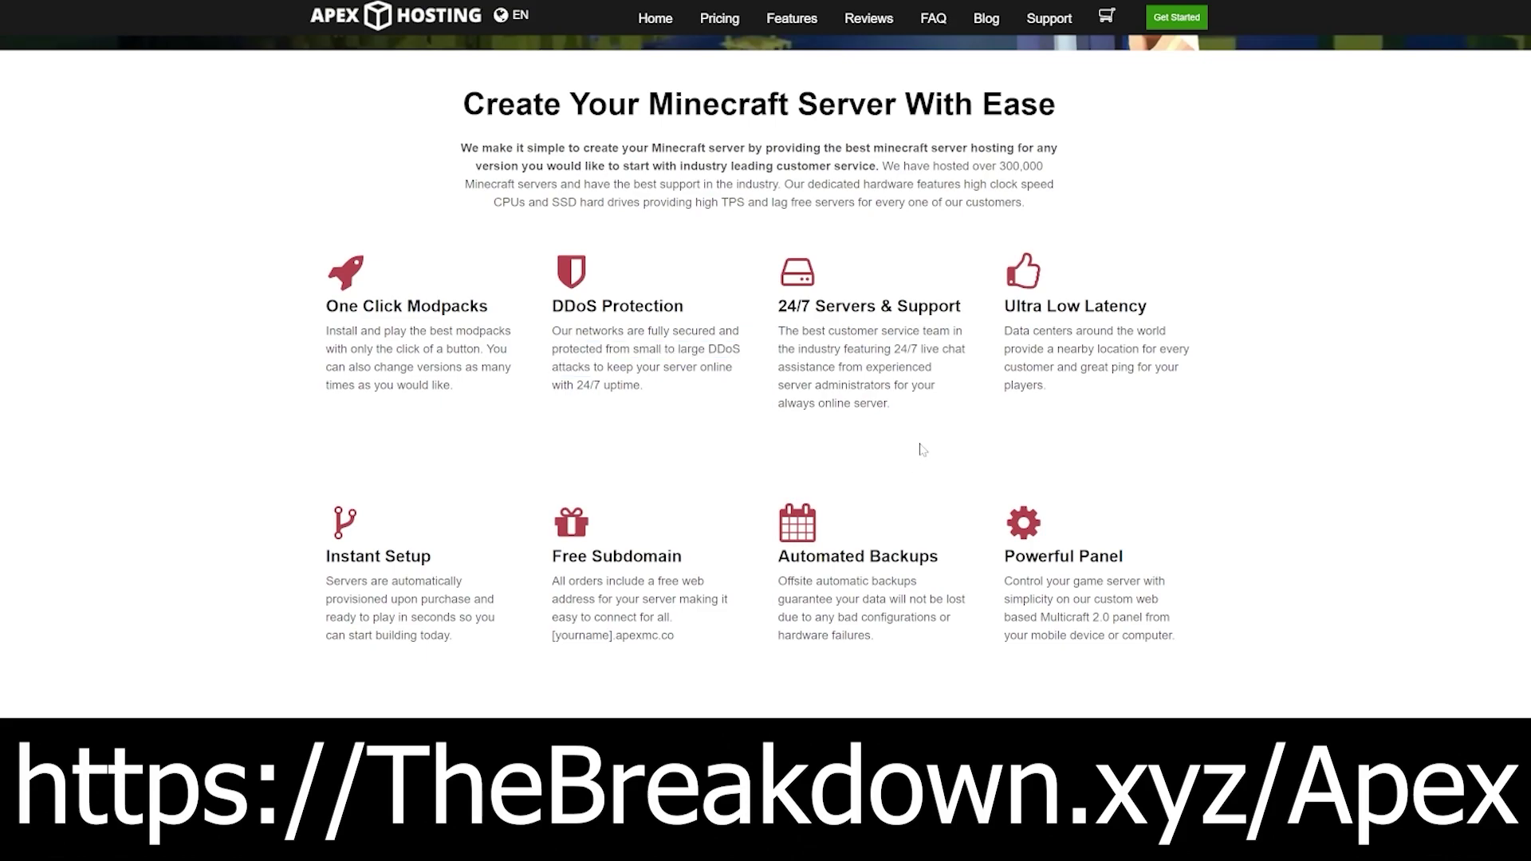
left_click_drag(893, 349, 836, 369)
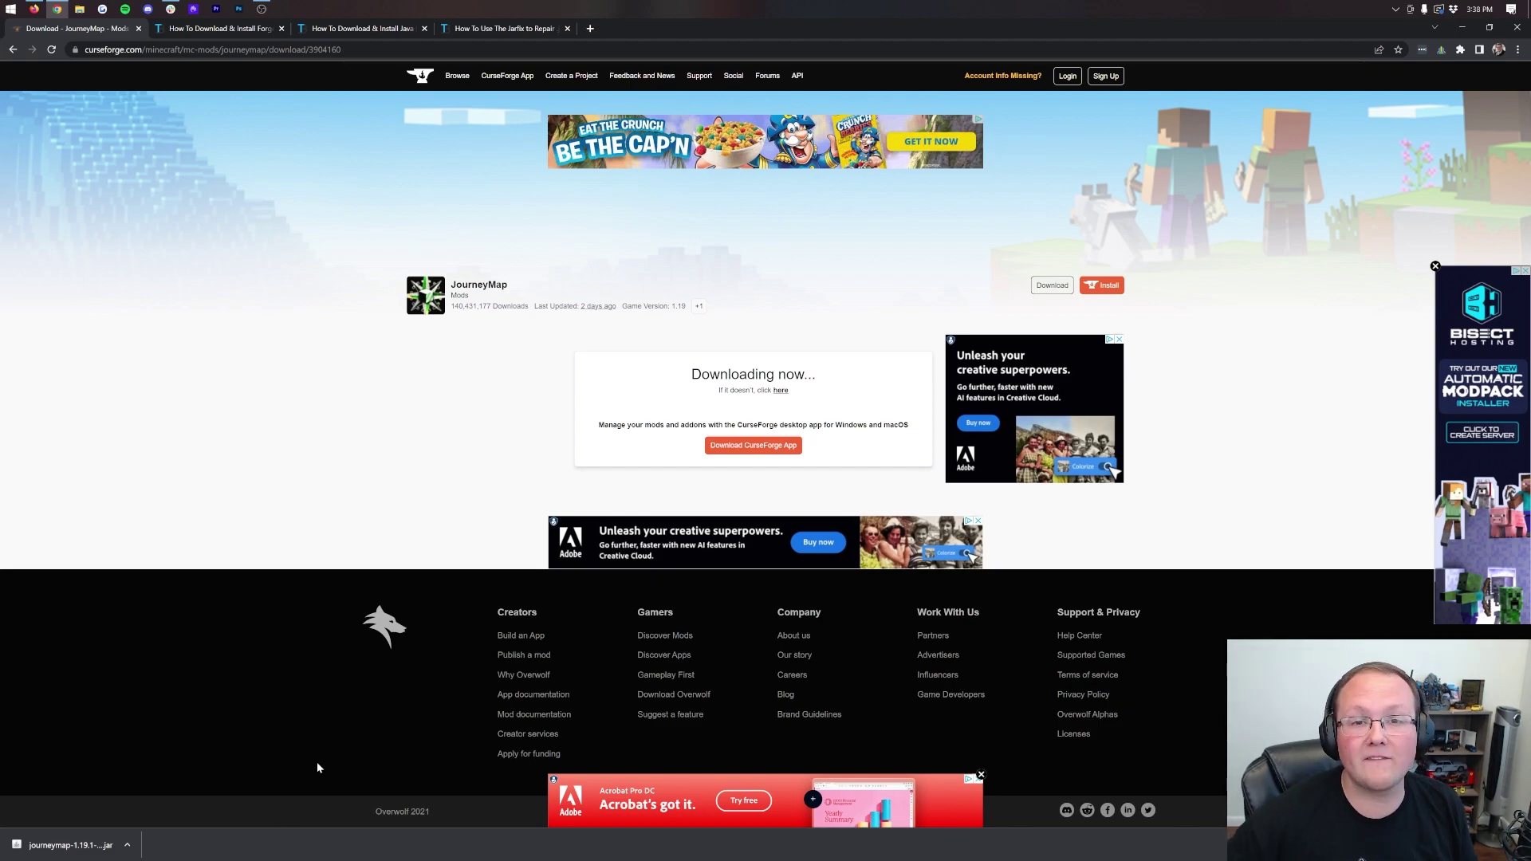
Open the official Minecraft Forge downloads page from the Forge installation article and check which Minecraft version it offers.
left_click(220, 32)
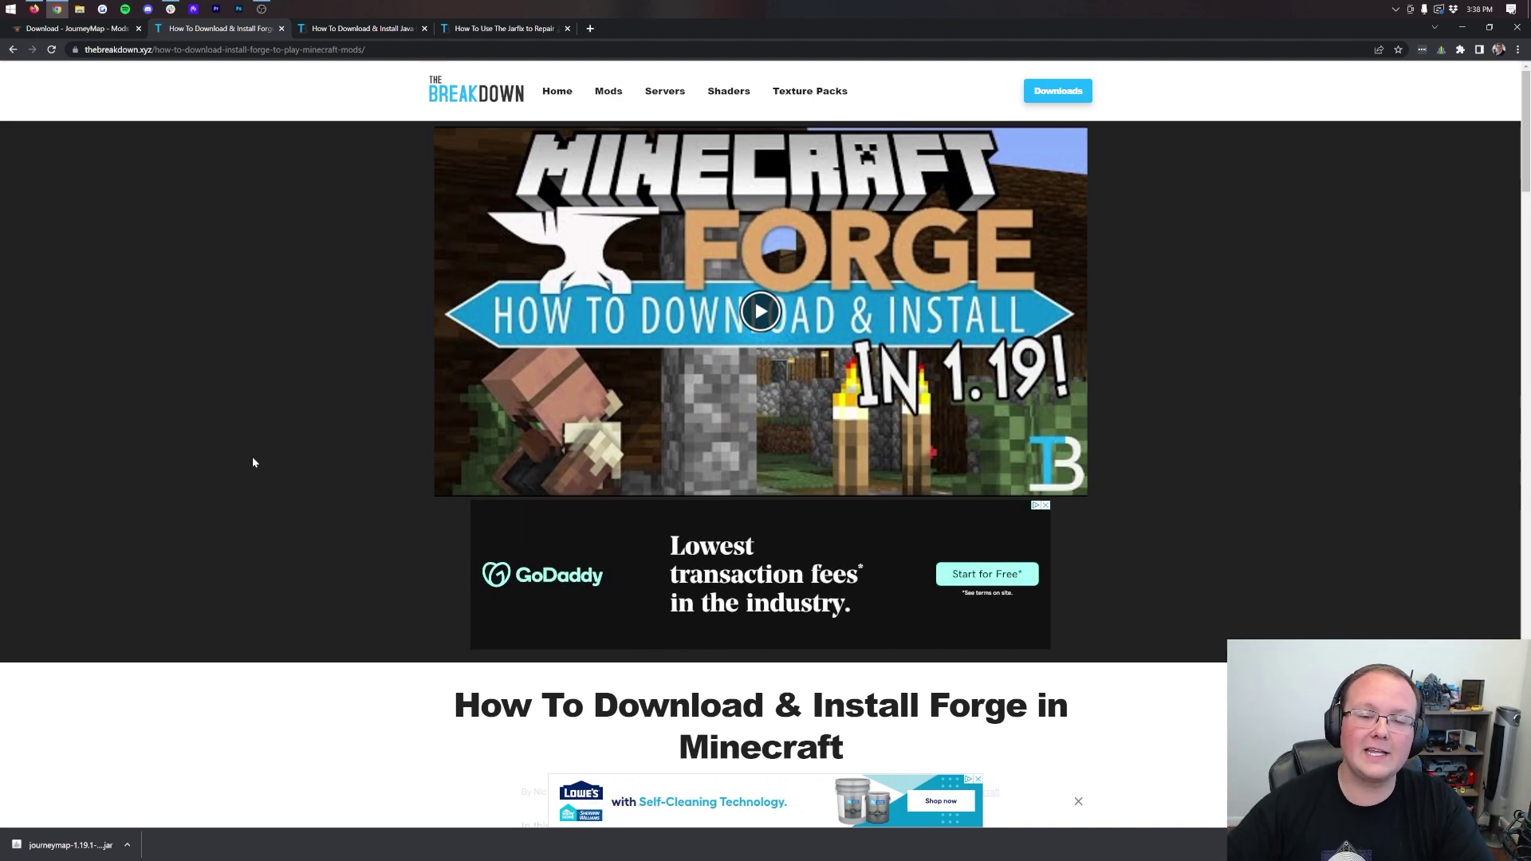
scroll(351, 396, "down", 6)
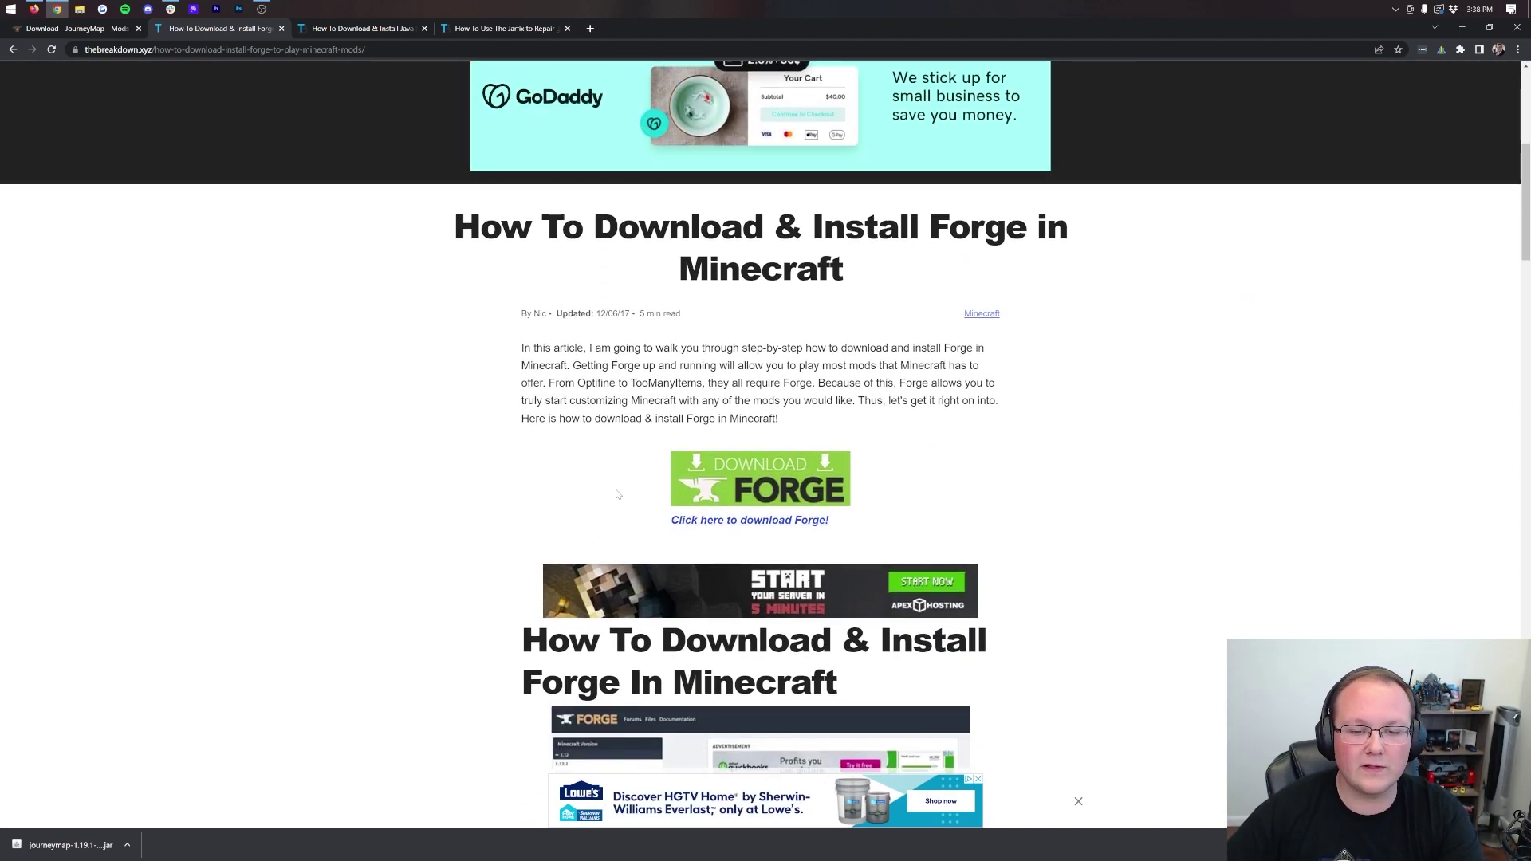
left_click(681, 491)
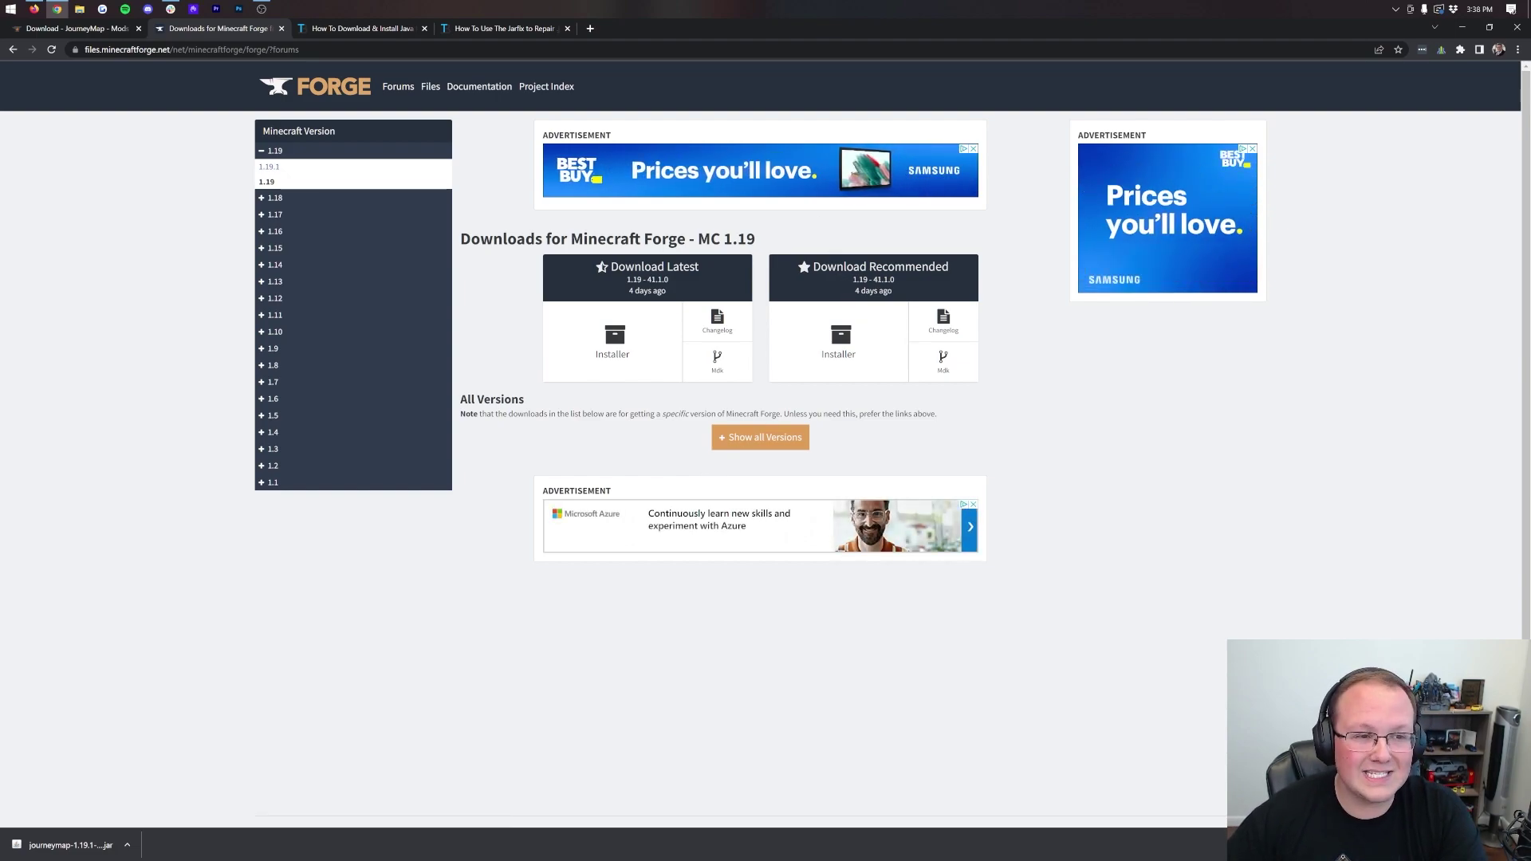
left_click_drag(698, 239, 785, 239)
left_click(785, 239)
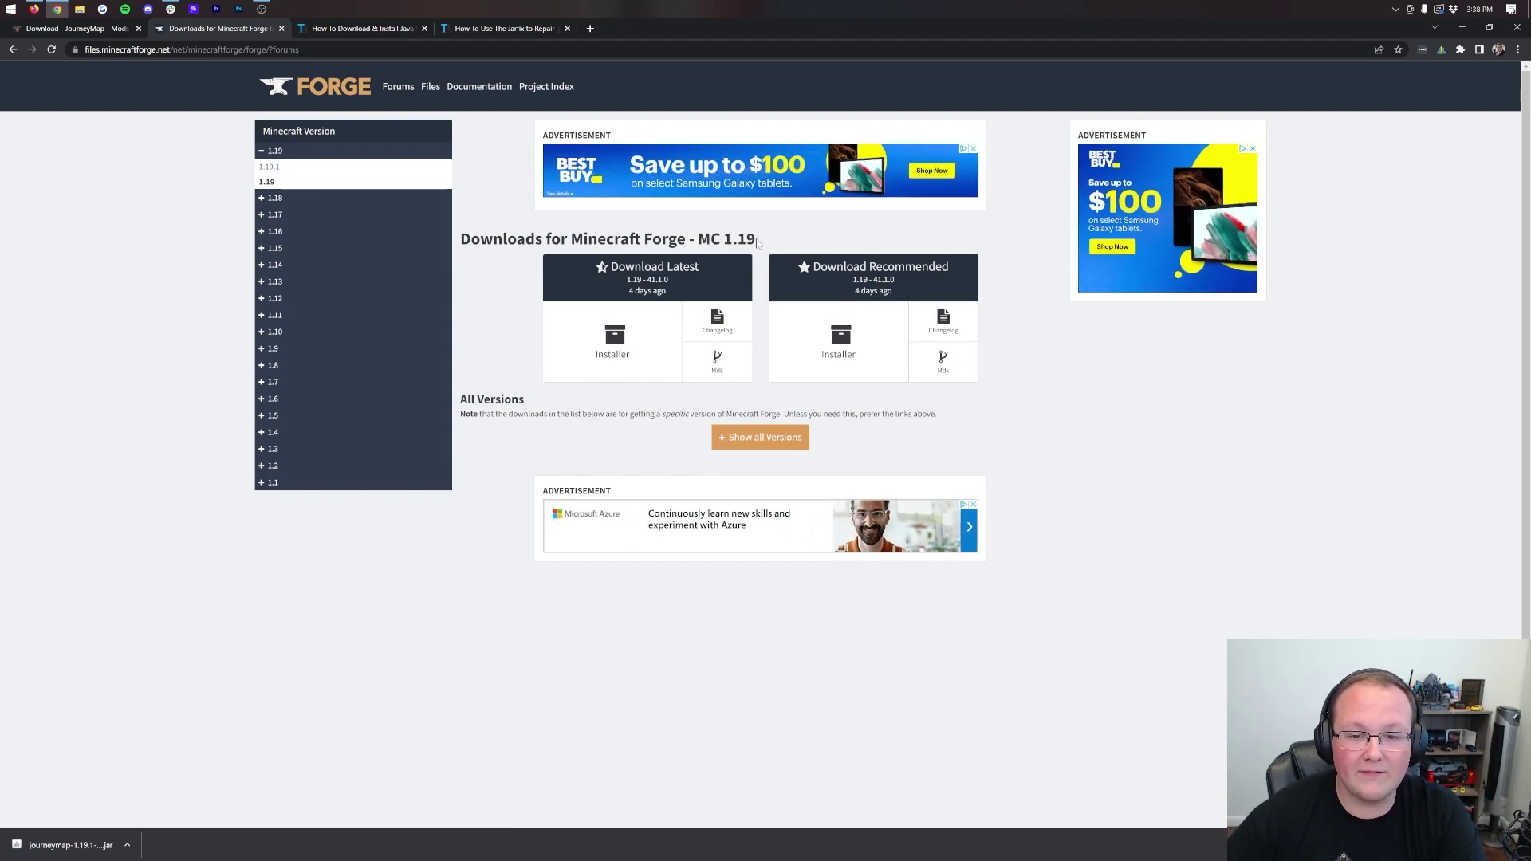
Choose Minecraft version 1.19.1 and download the latest Forge installer, skipping the advertisement page.
left_click(274, 170)
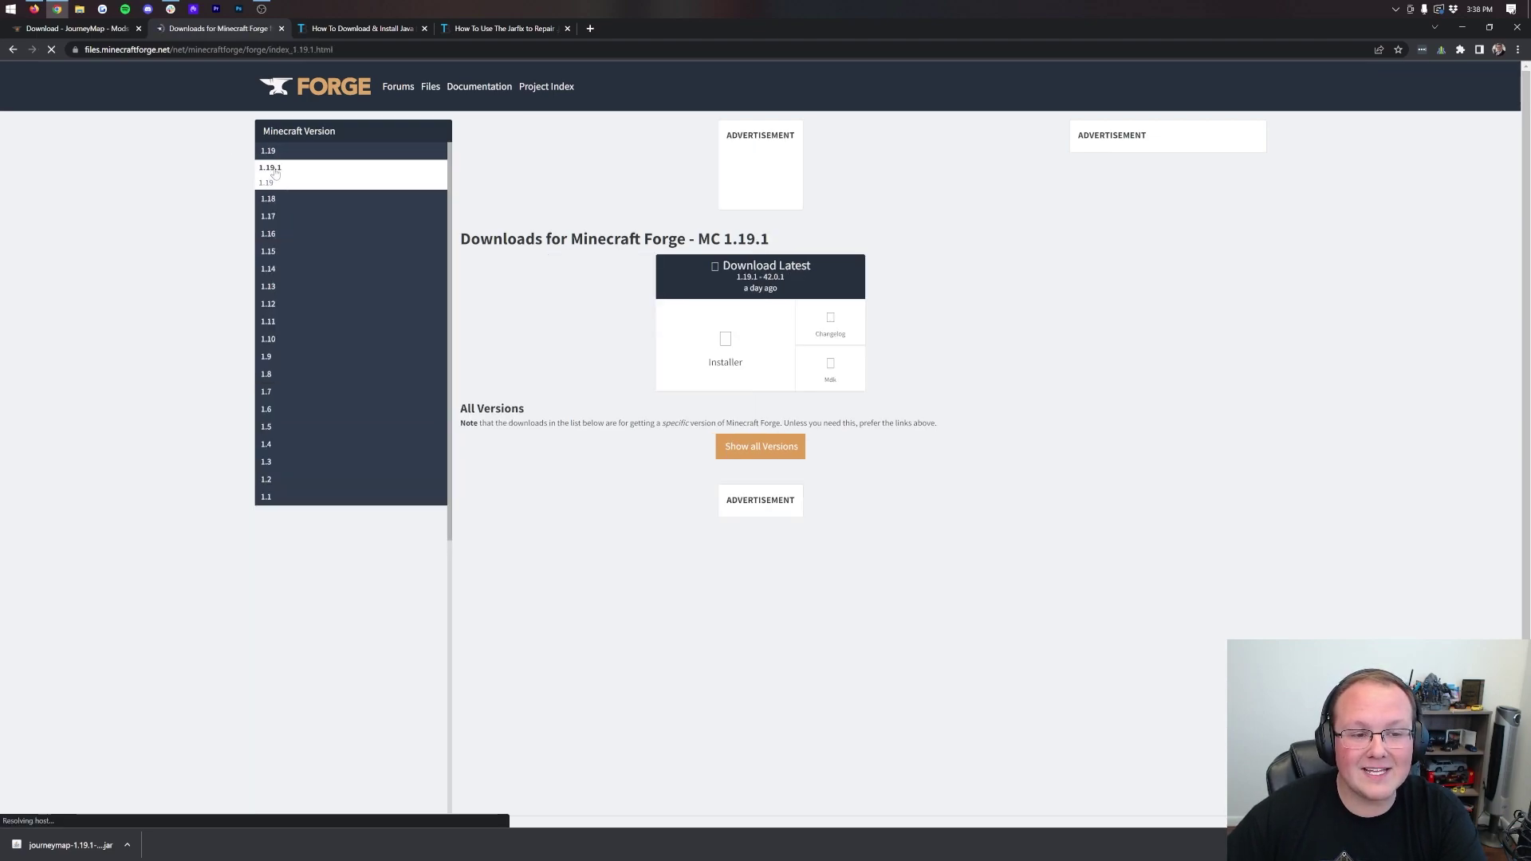
left_click_drag(698, 240, 788, 247)
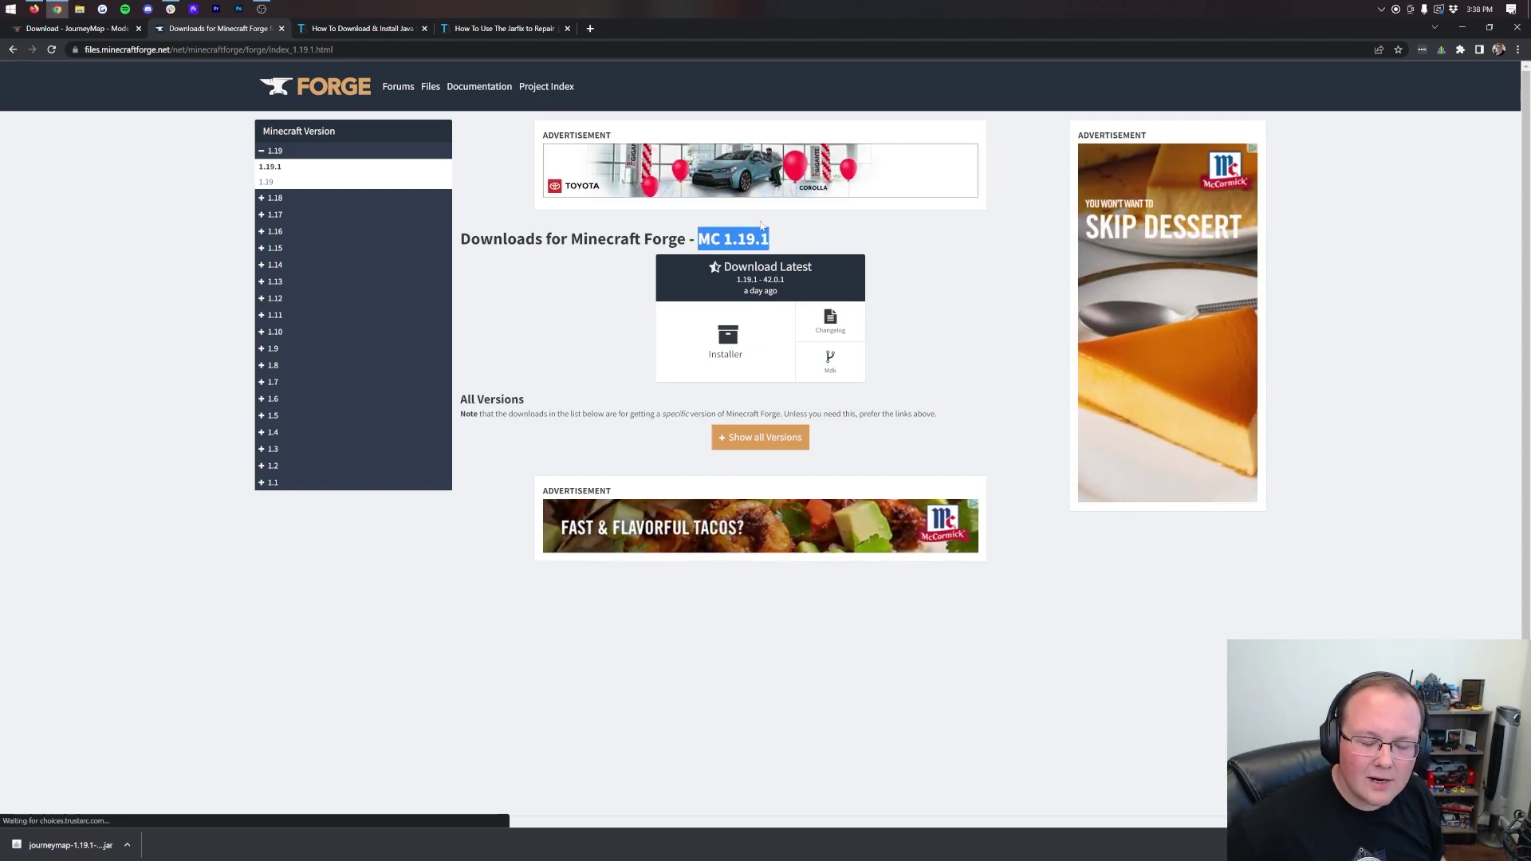
left_click(698, 355)
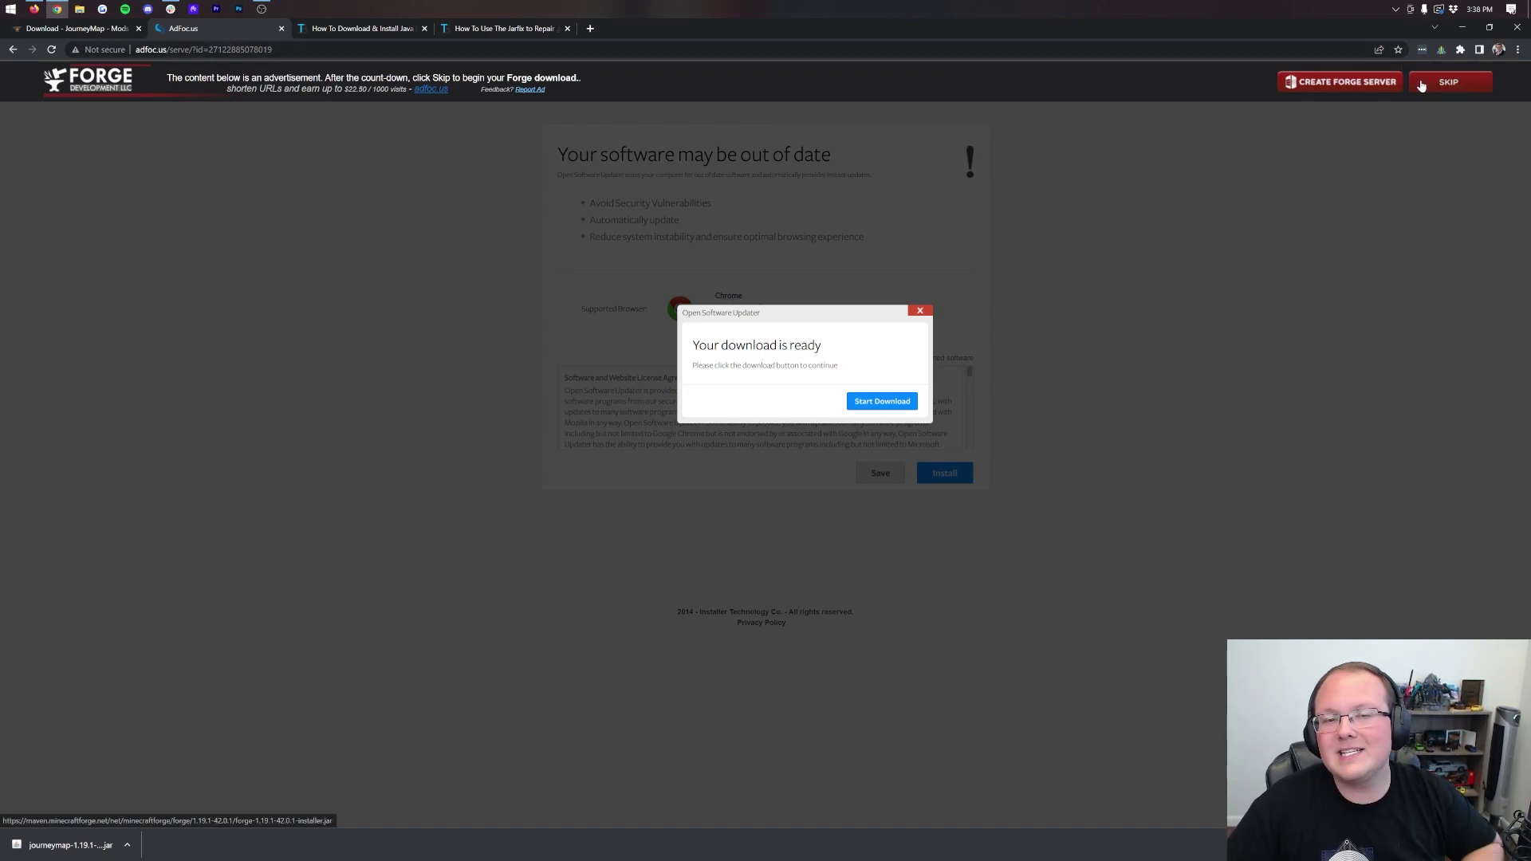
left_click(1451, 83)
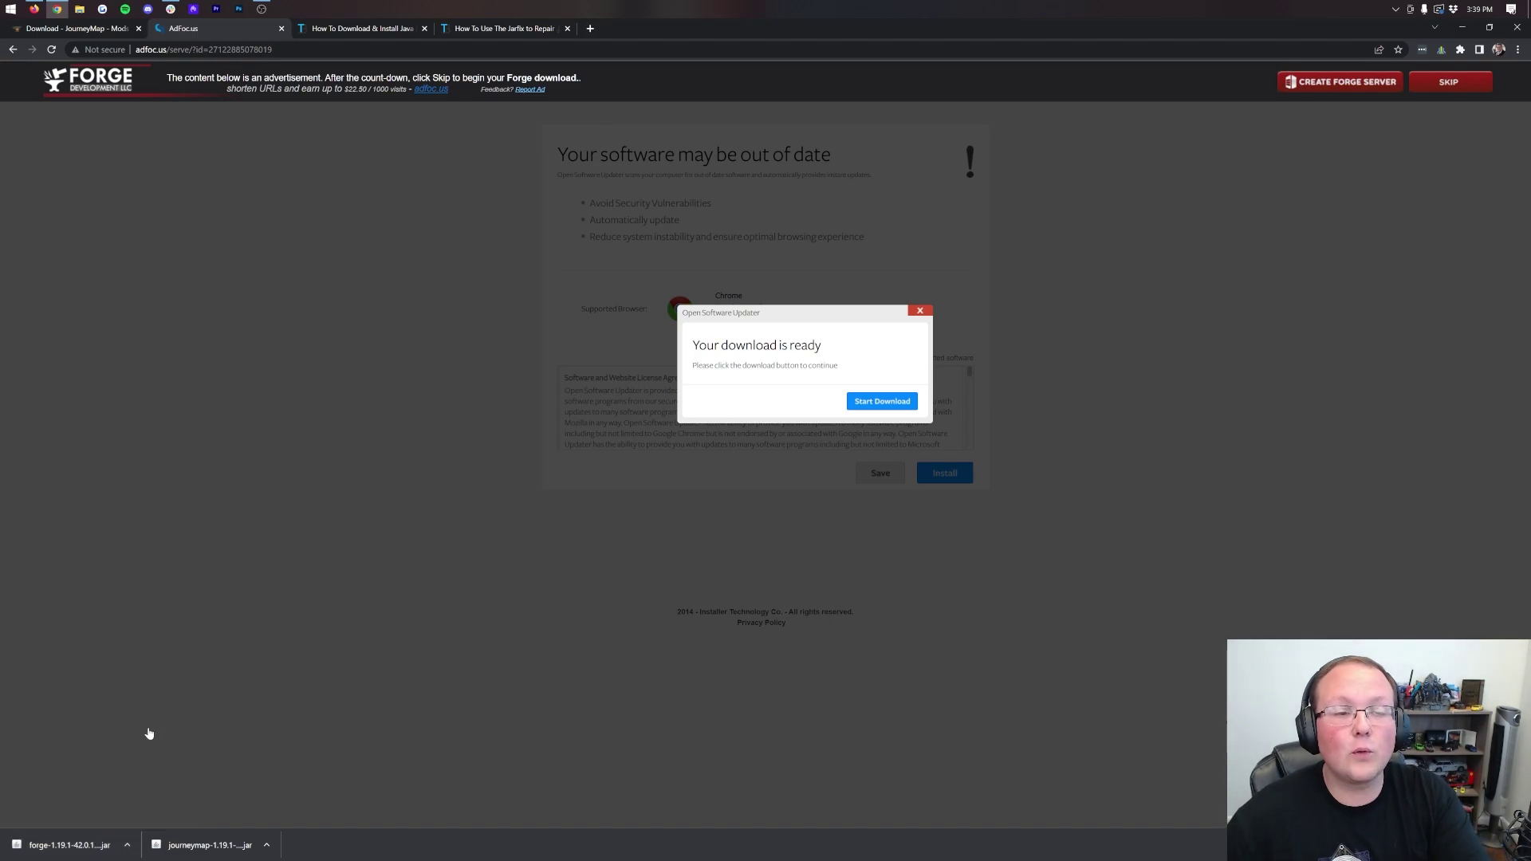
Bring up the Java installation guide, minimize the browser, and search Windows for the Downloads folder to open it.
left_click(318, 30)
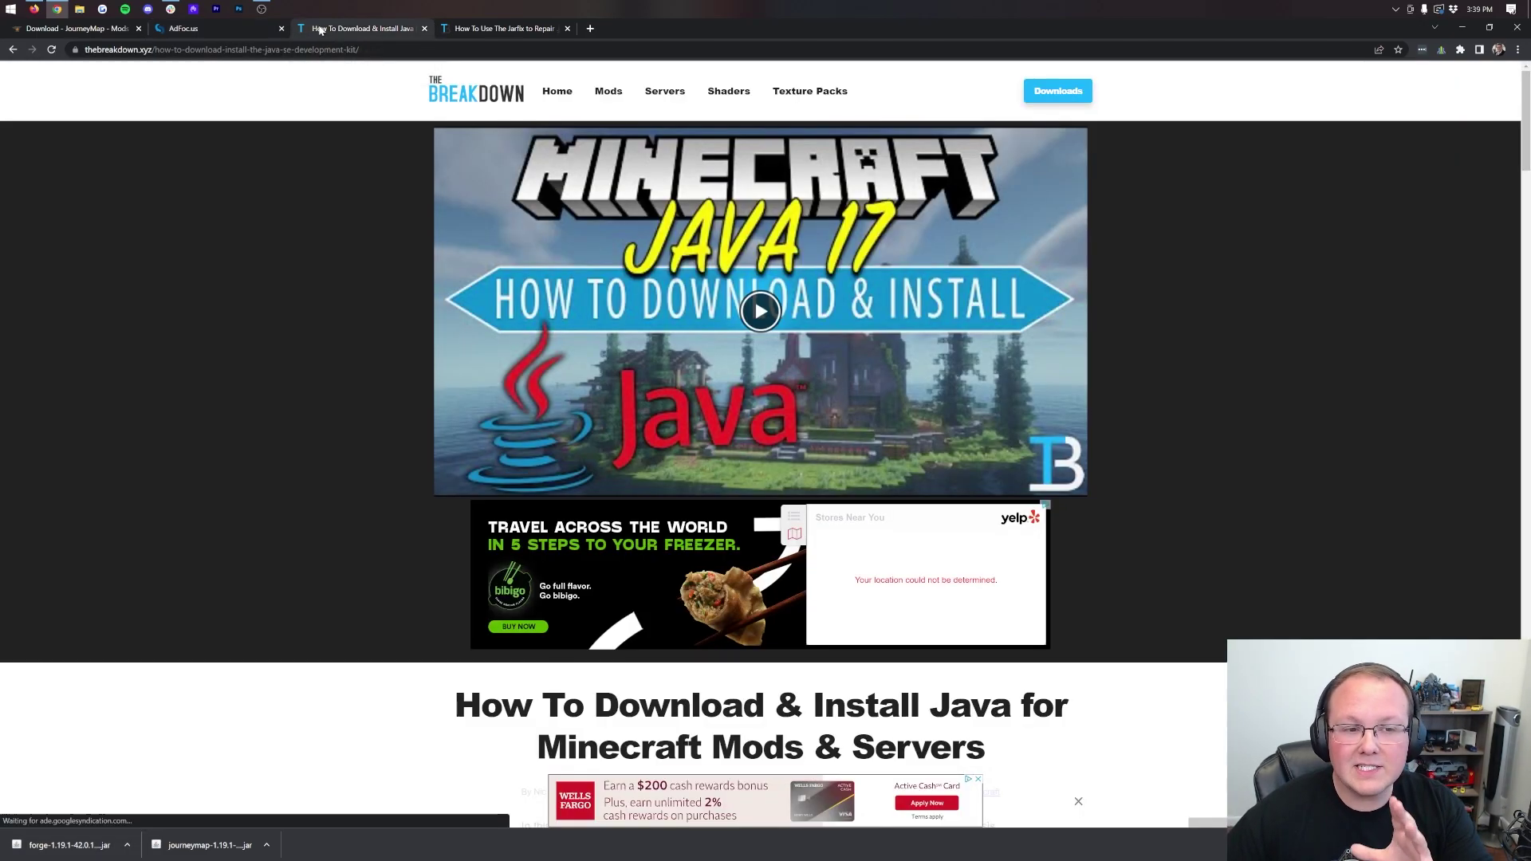
left_click(1460, 27)
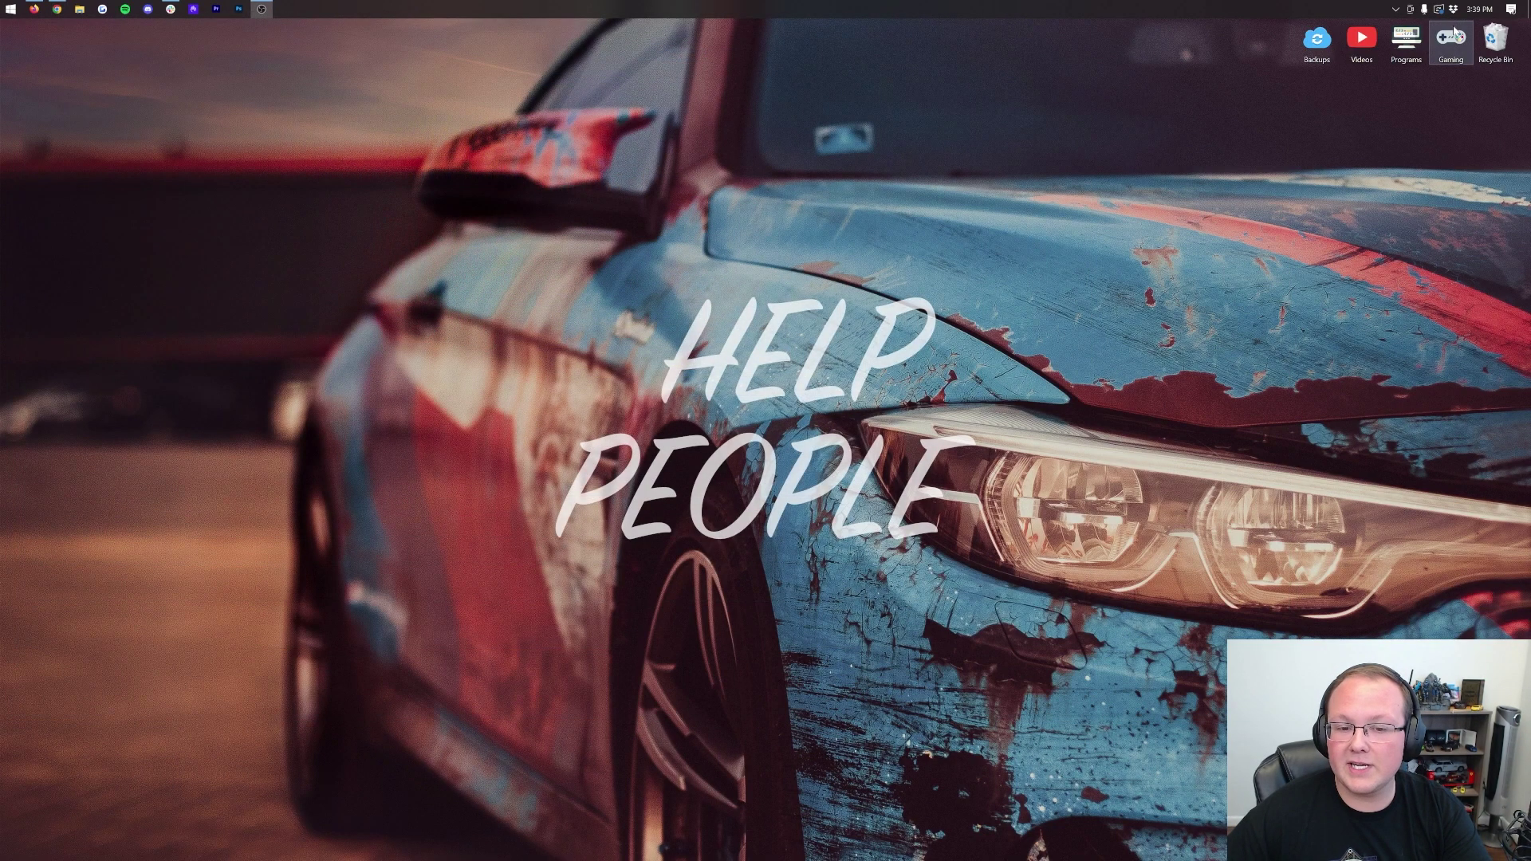
left_click(3, 7)
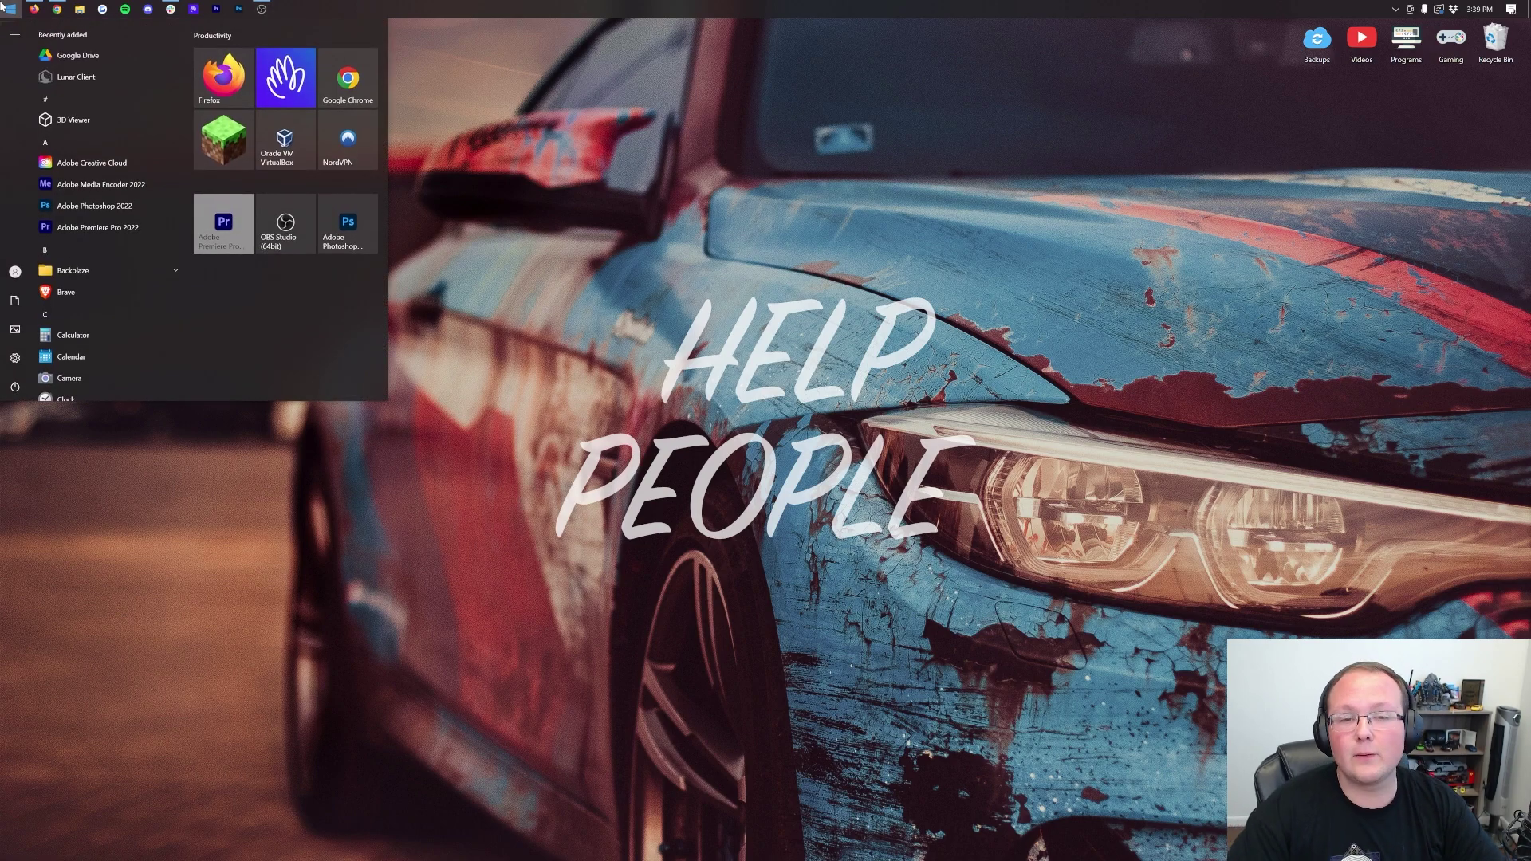
type("down")
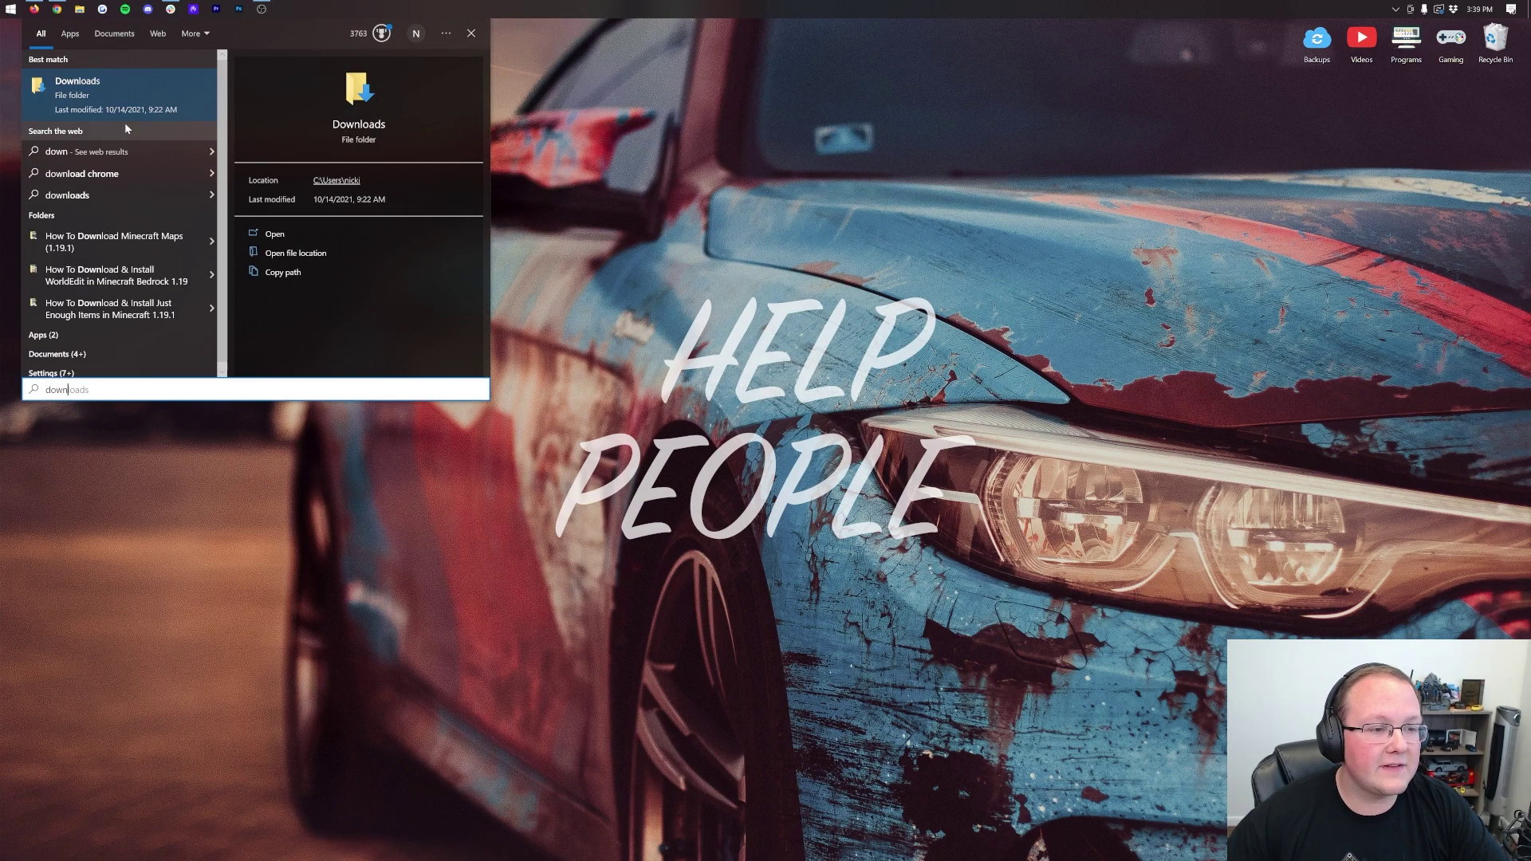
left_click(110, 112)
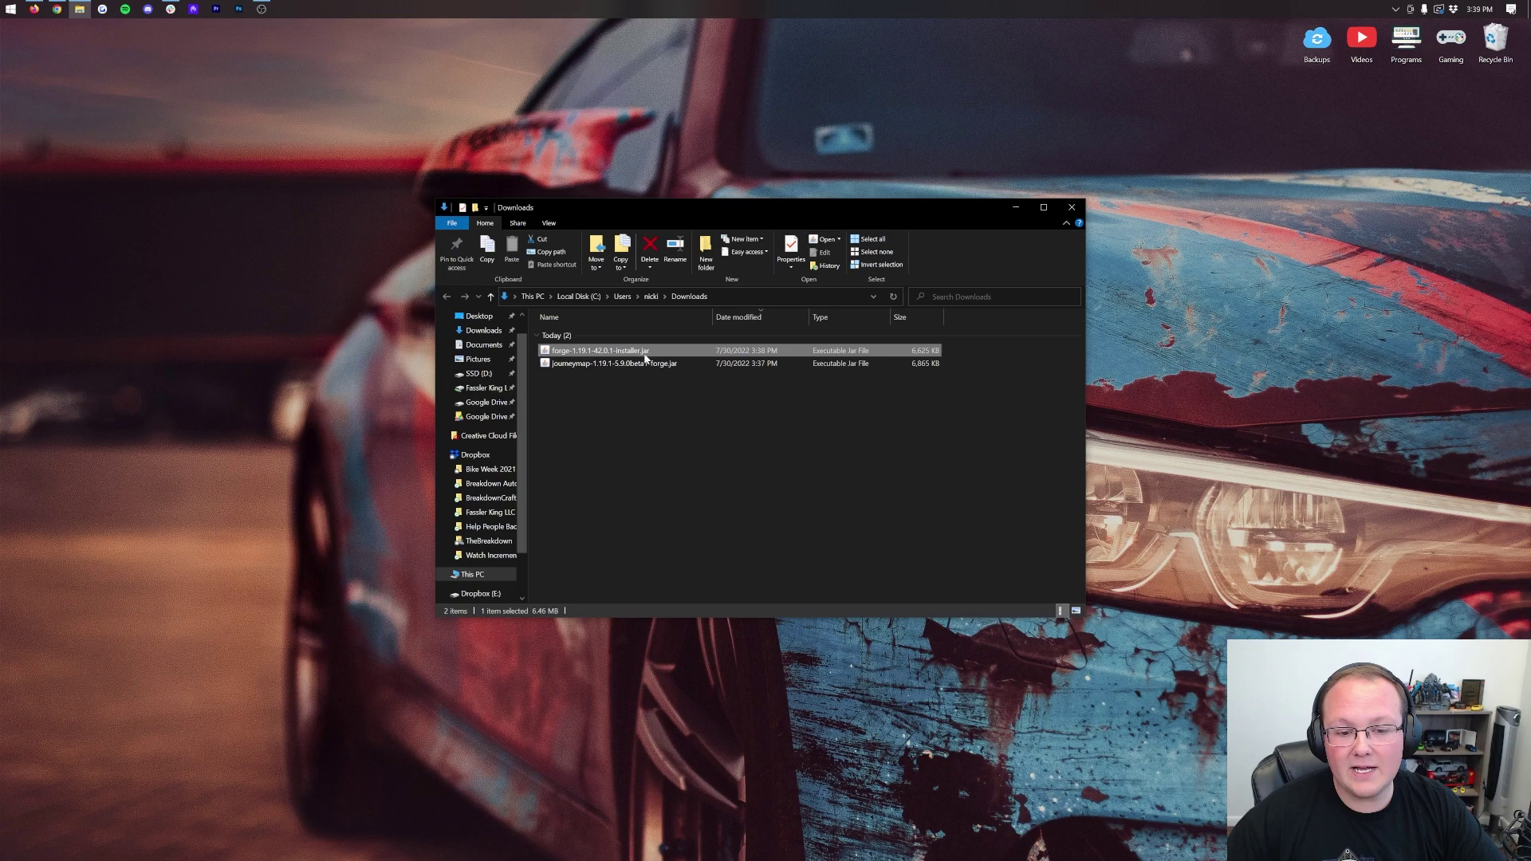
Move the Forge installer and JourneyMap jar files from Downloads to the desktop and close the folder.
left_click(625, 364, "shift")
left_click_drag(580, 367, 736, 169)
left_click(1068, 207)
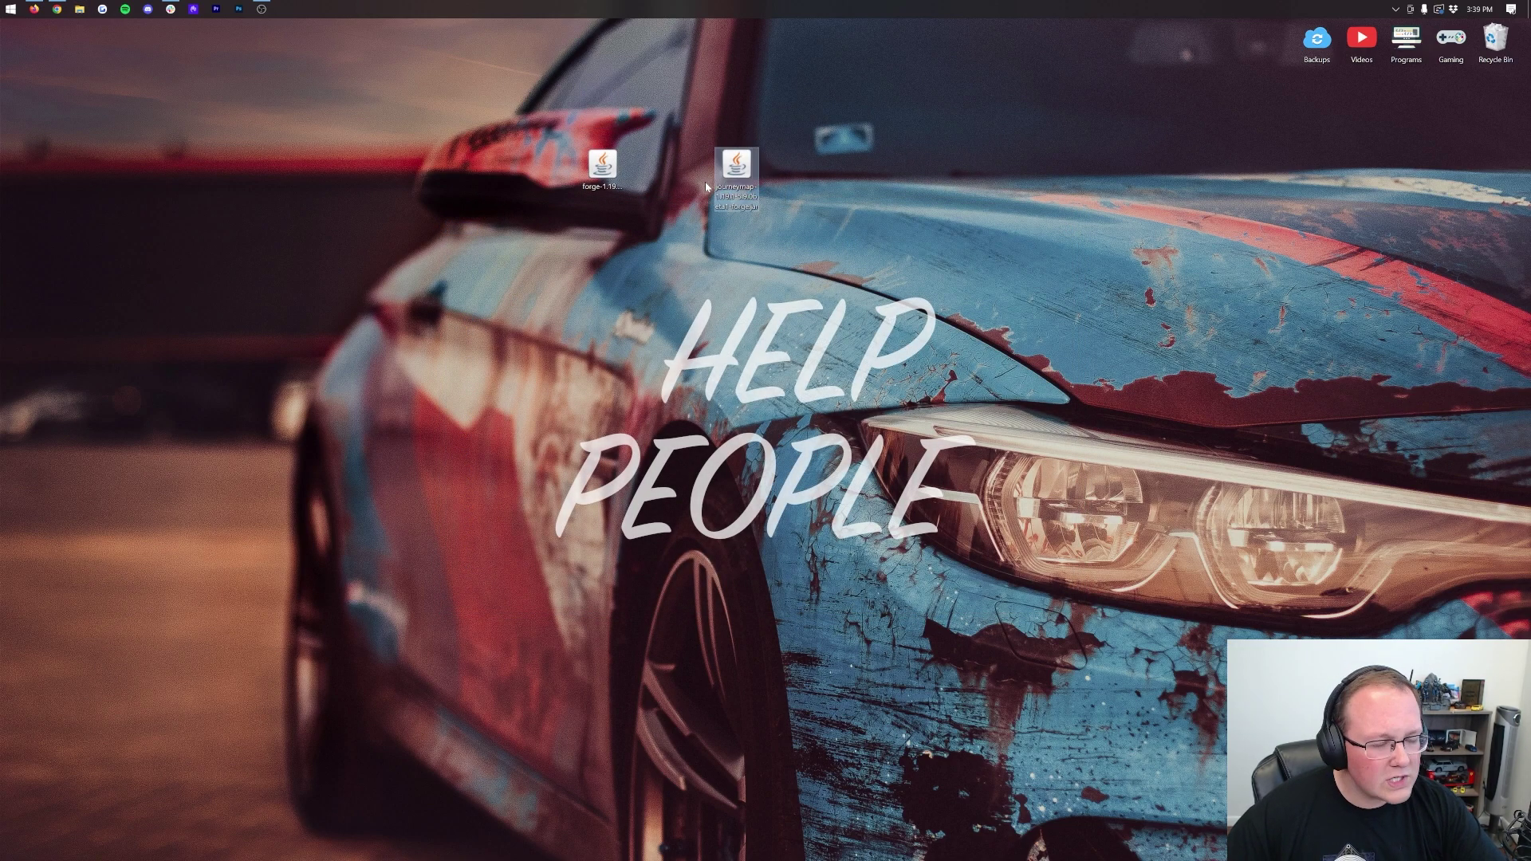
left_click(602, 167)
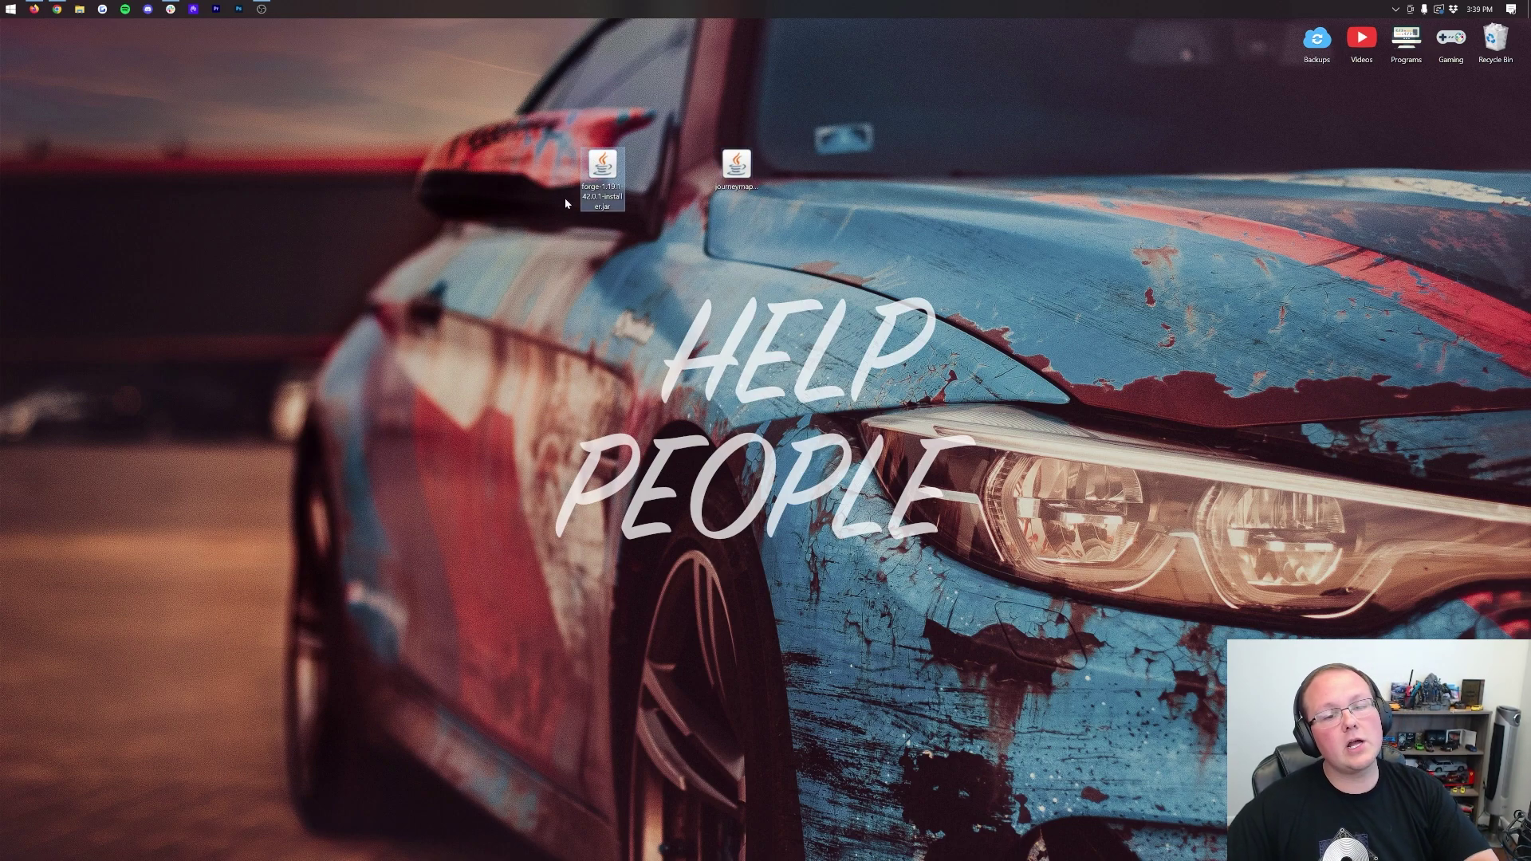
right_click(604, 169)
left_click(651, 255)
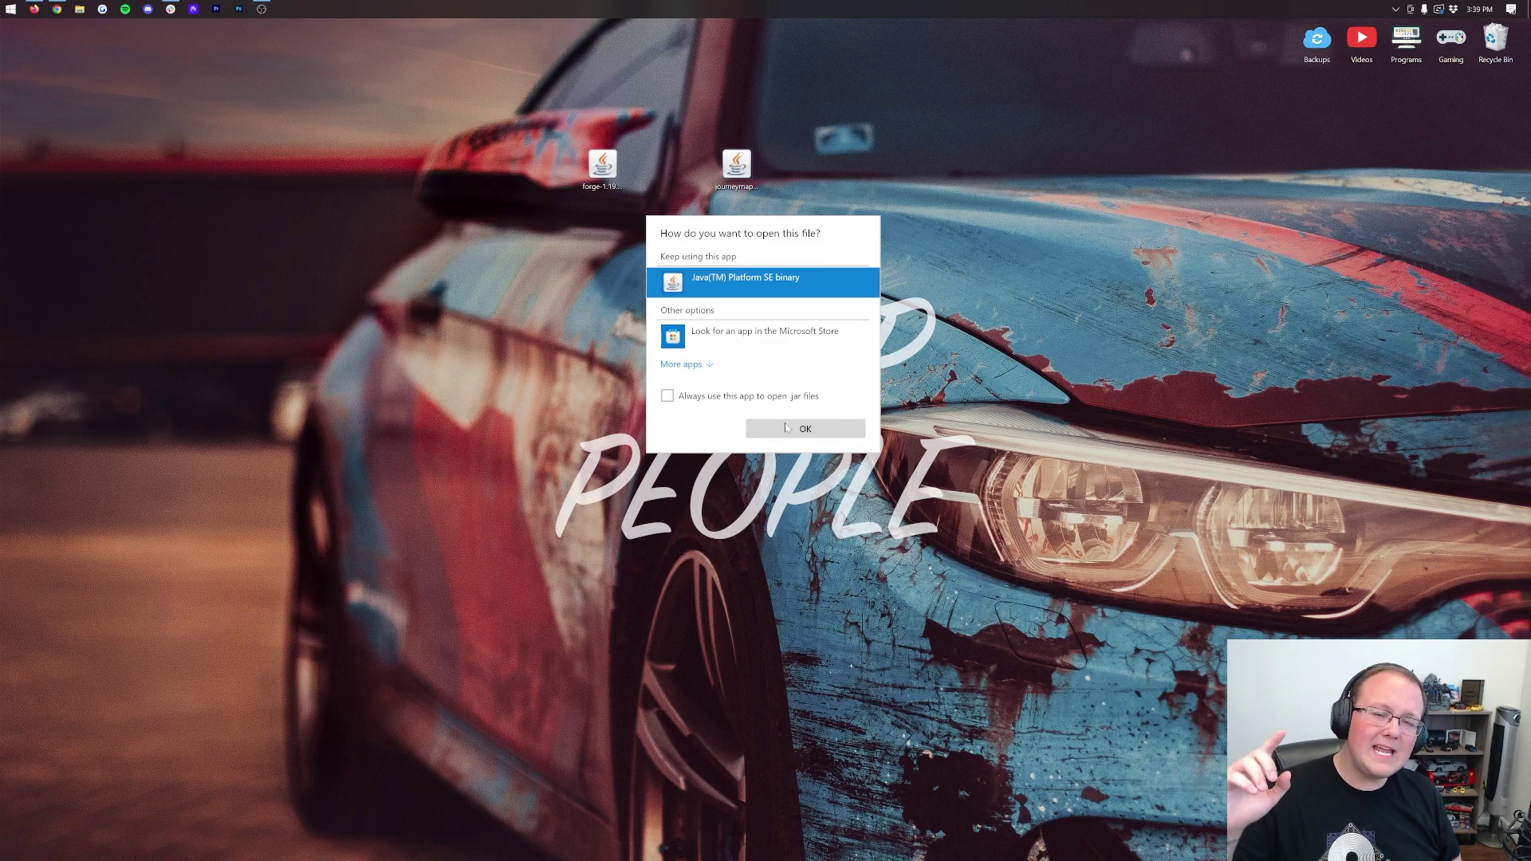
left_click(646, 174)
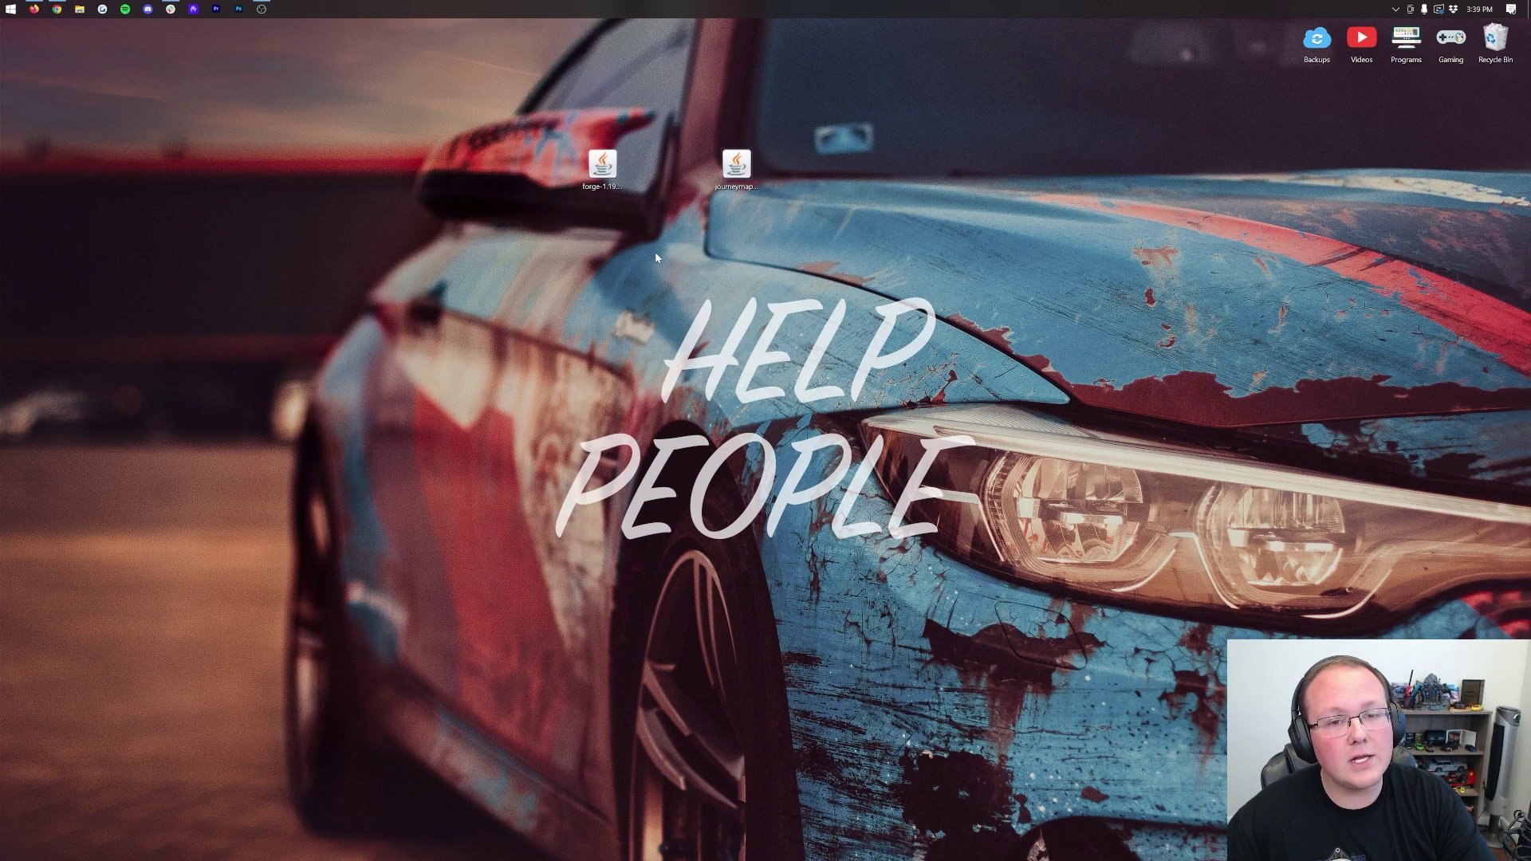
Return to the browser and look through the Java 17 installation guide and the Jarfix repair guide.
left_click(57, 9)
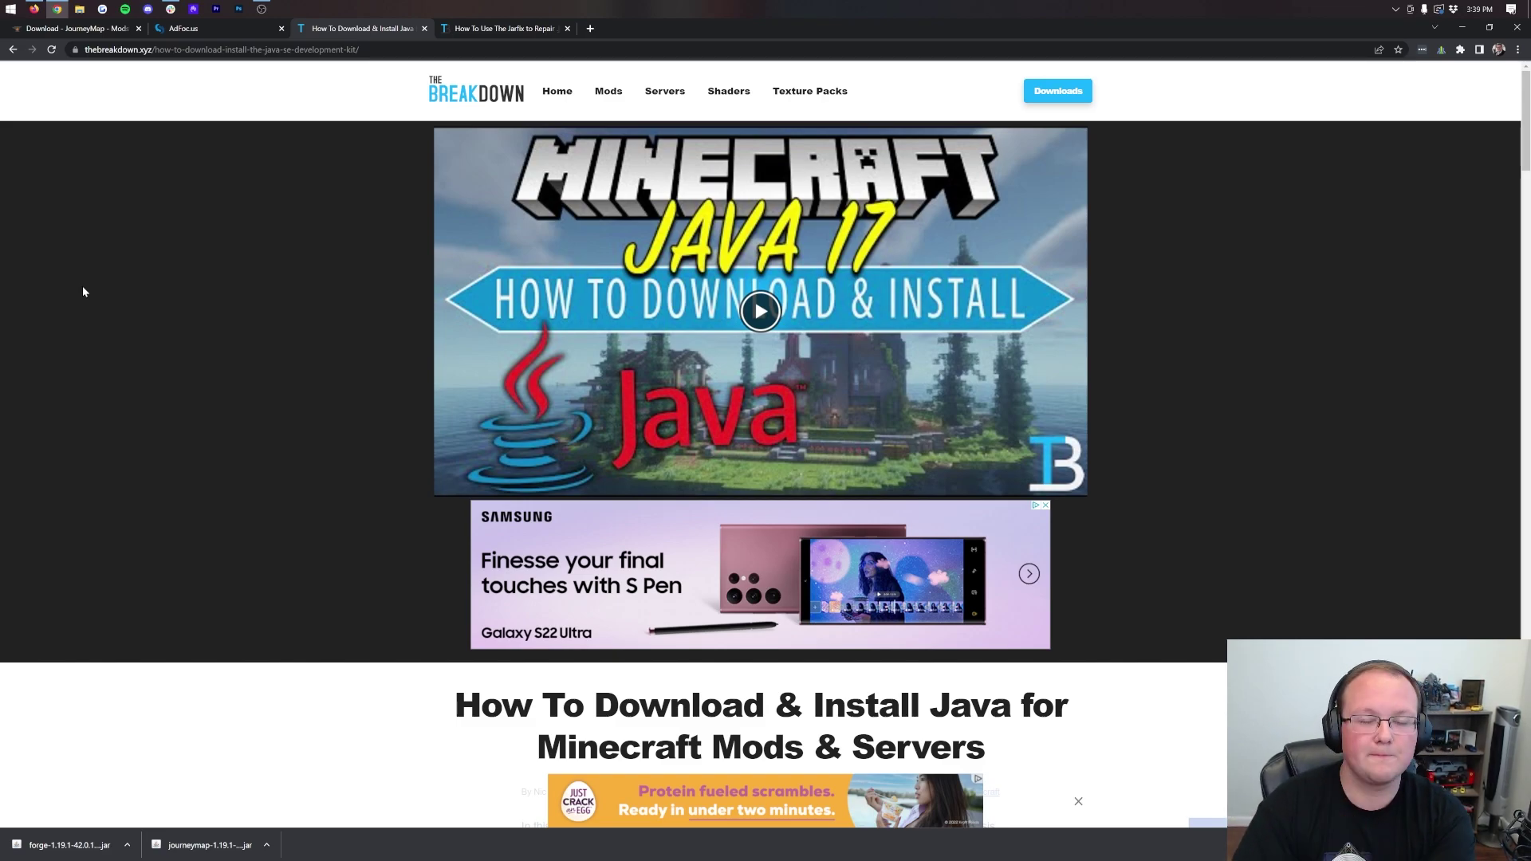
scroll(83, 290, "down", 8)
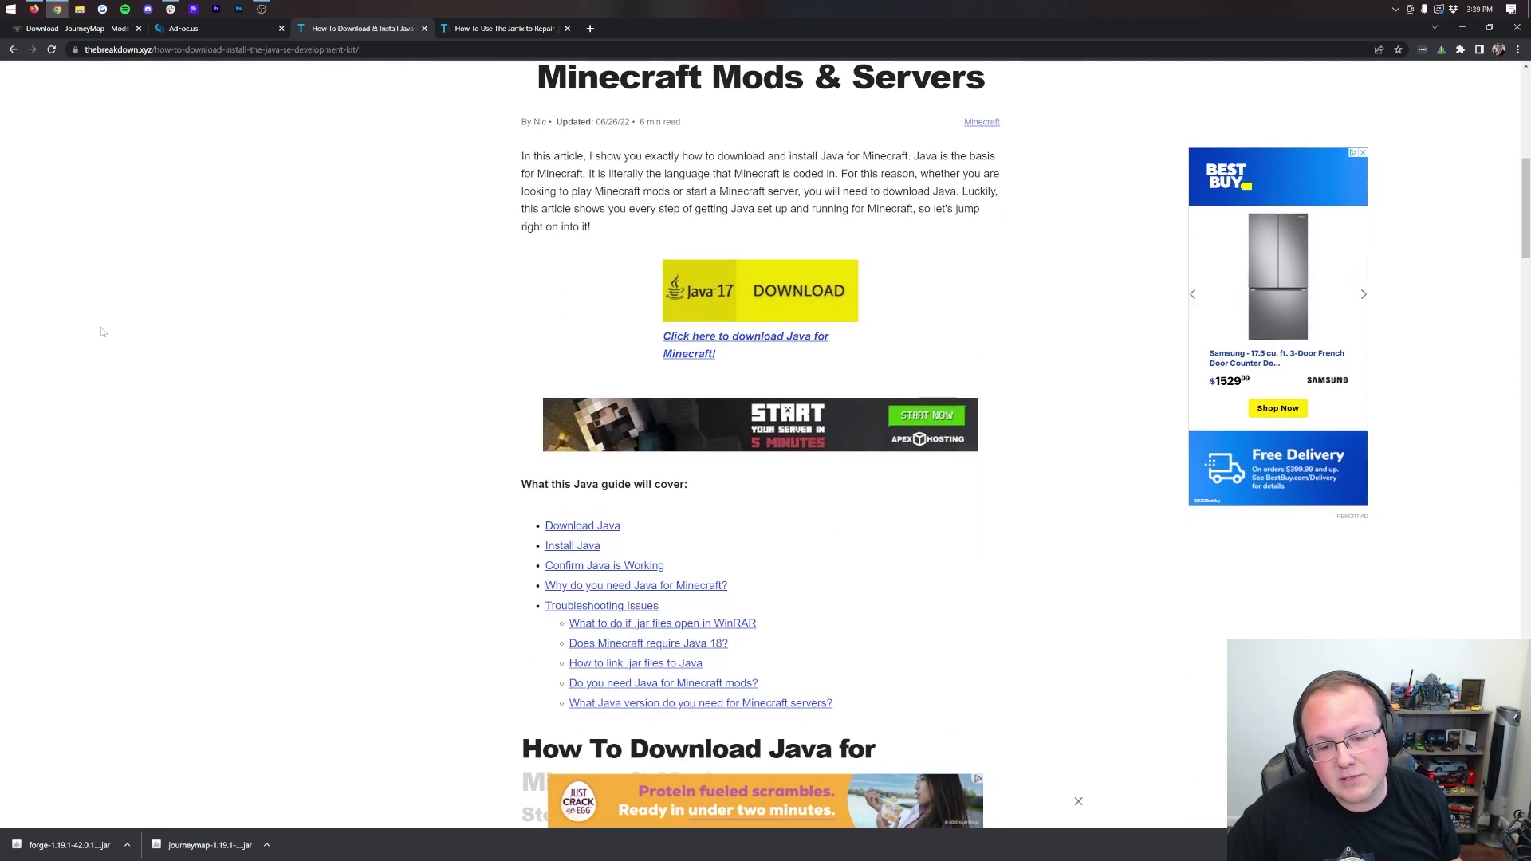
scroll(101, 331, "down", 3)
scroll(101, 330, "up", 10)
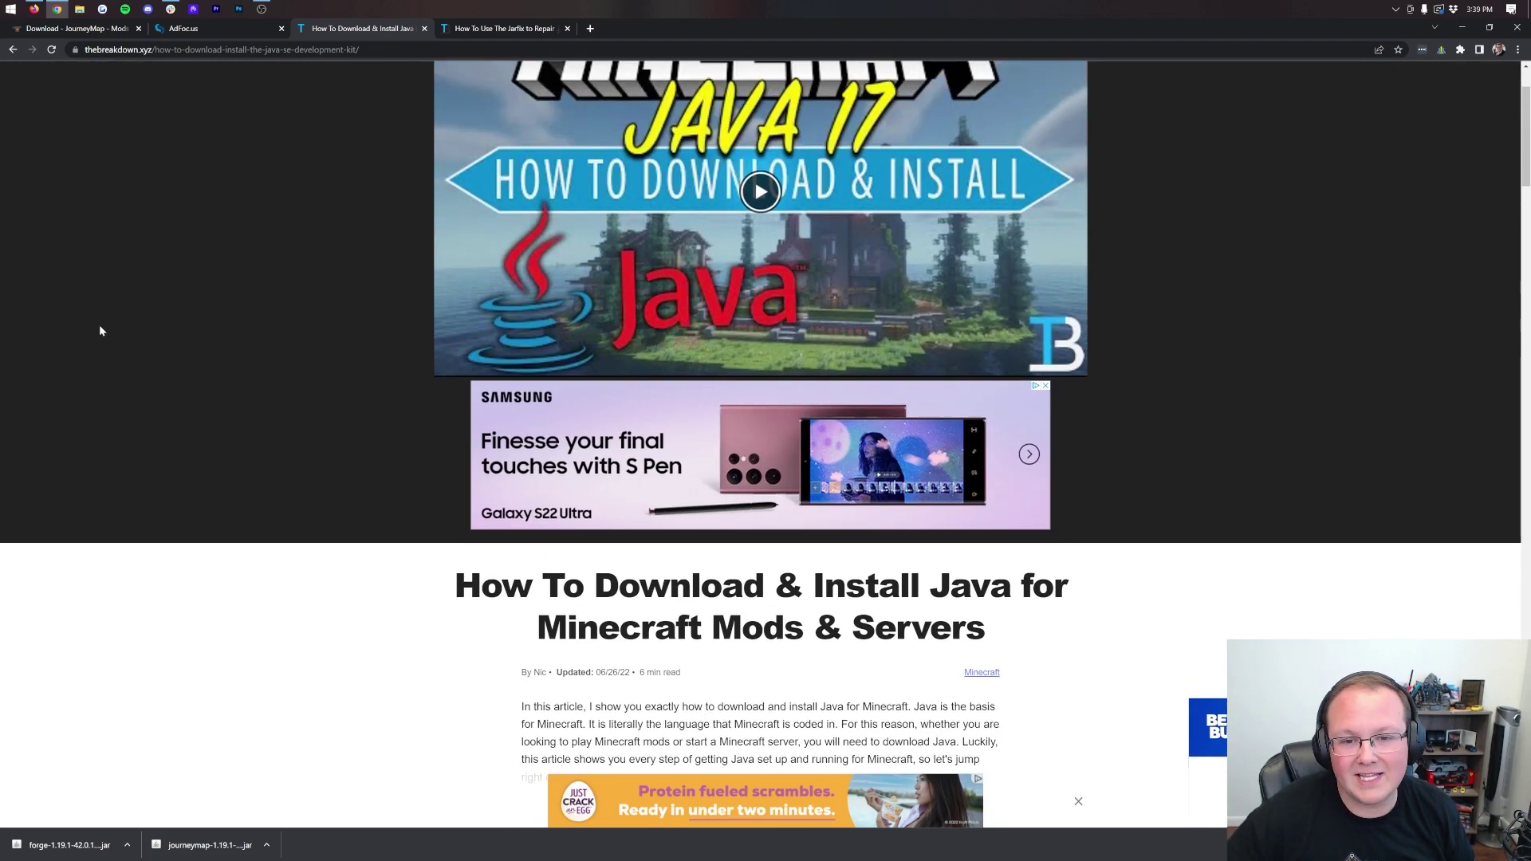
scroll(100, 330, "up", 2)
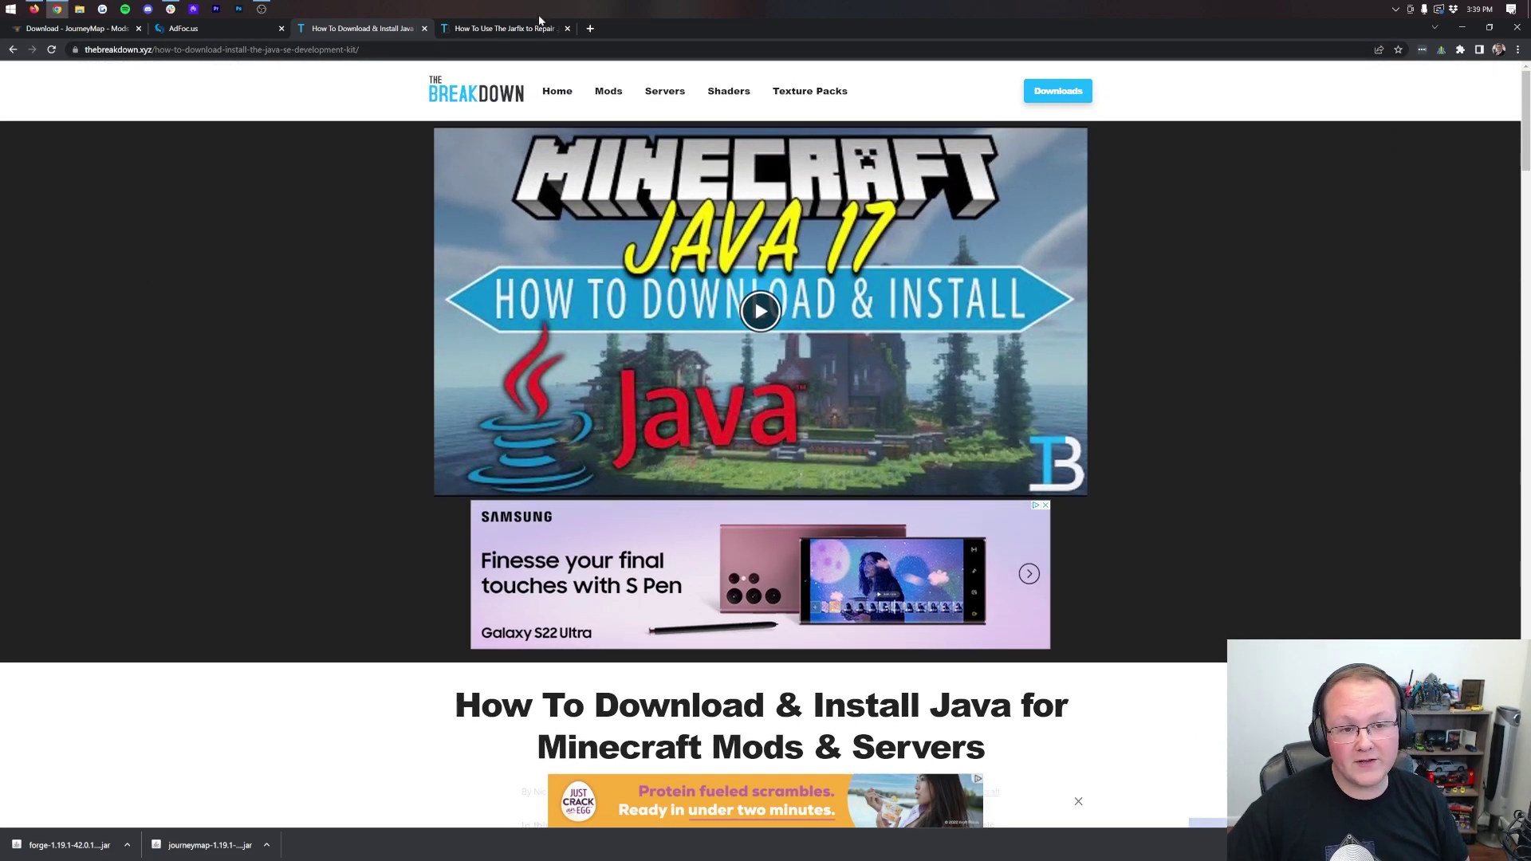
left_click(454, 35)
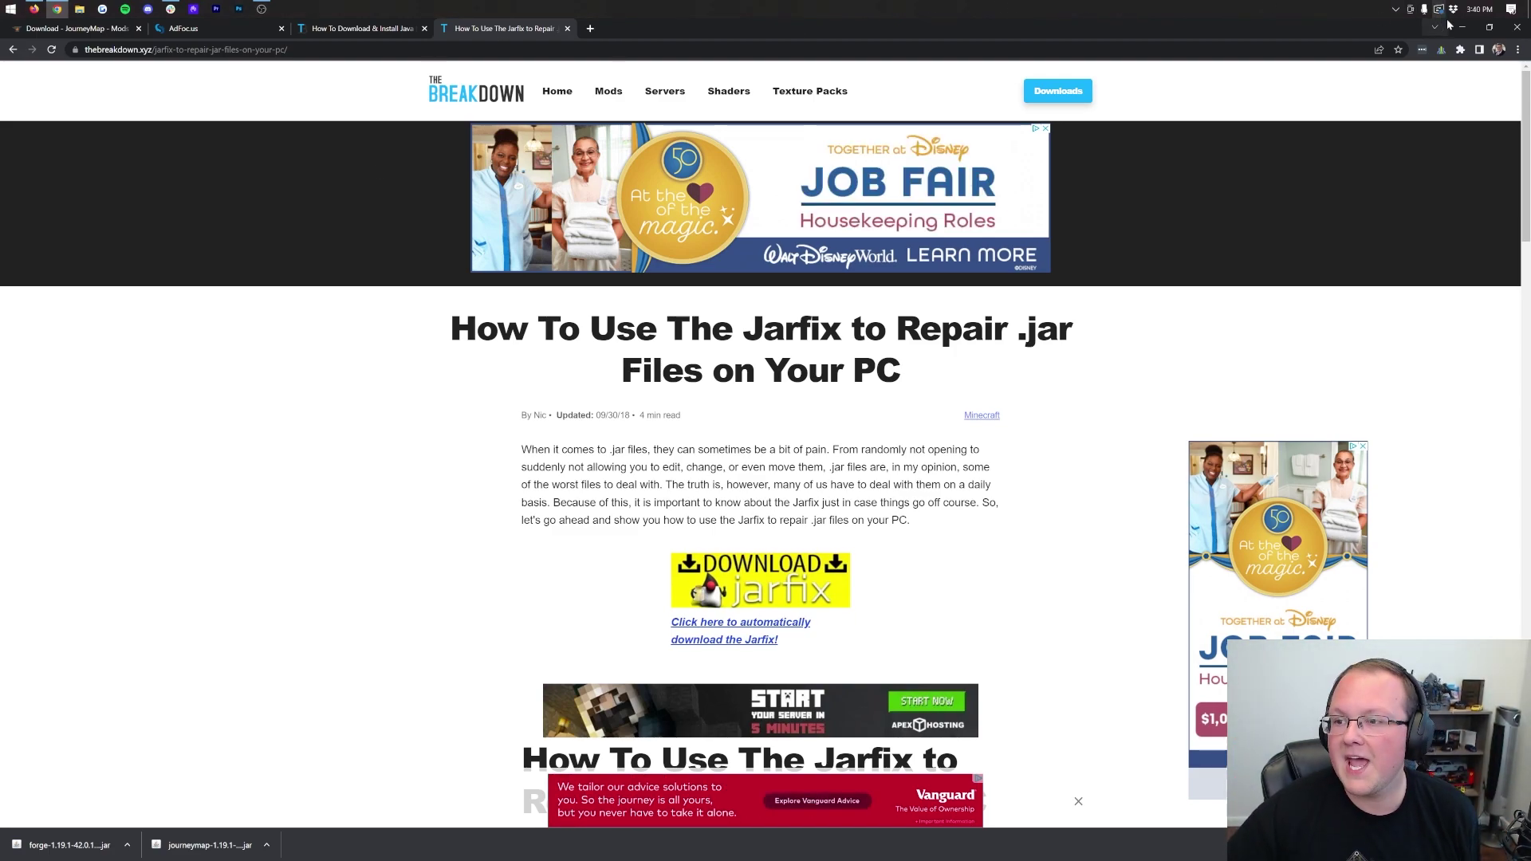
Go back to the desktop and open the Forge installer jar with Java(TM) Platform SE binary.
key("super+d")
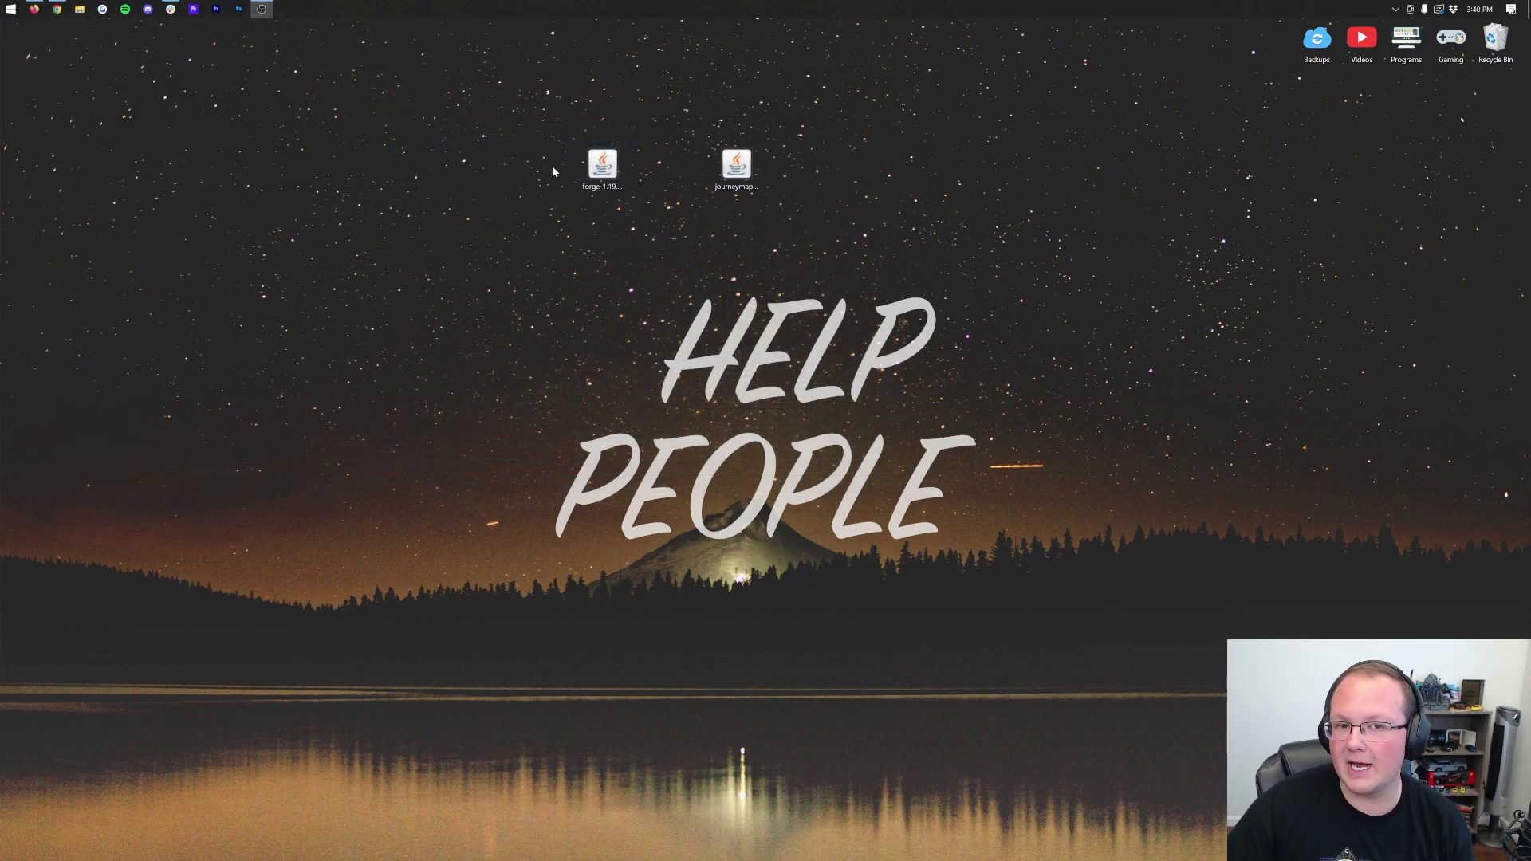
right_click(590, 161)
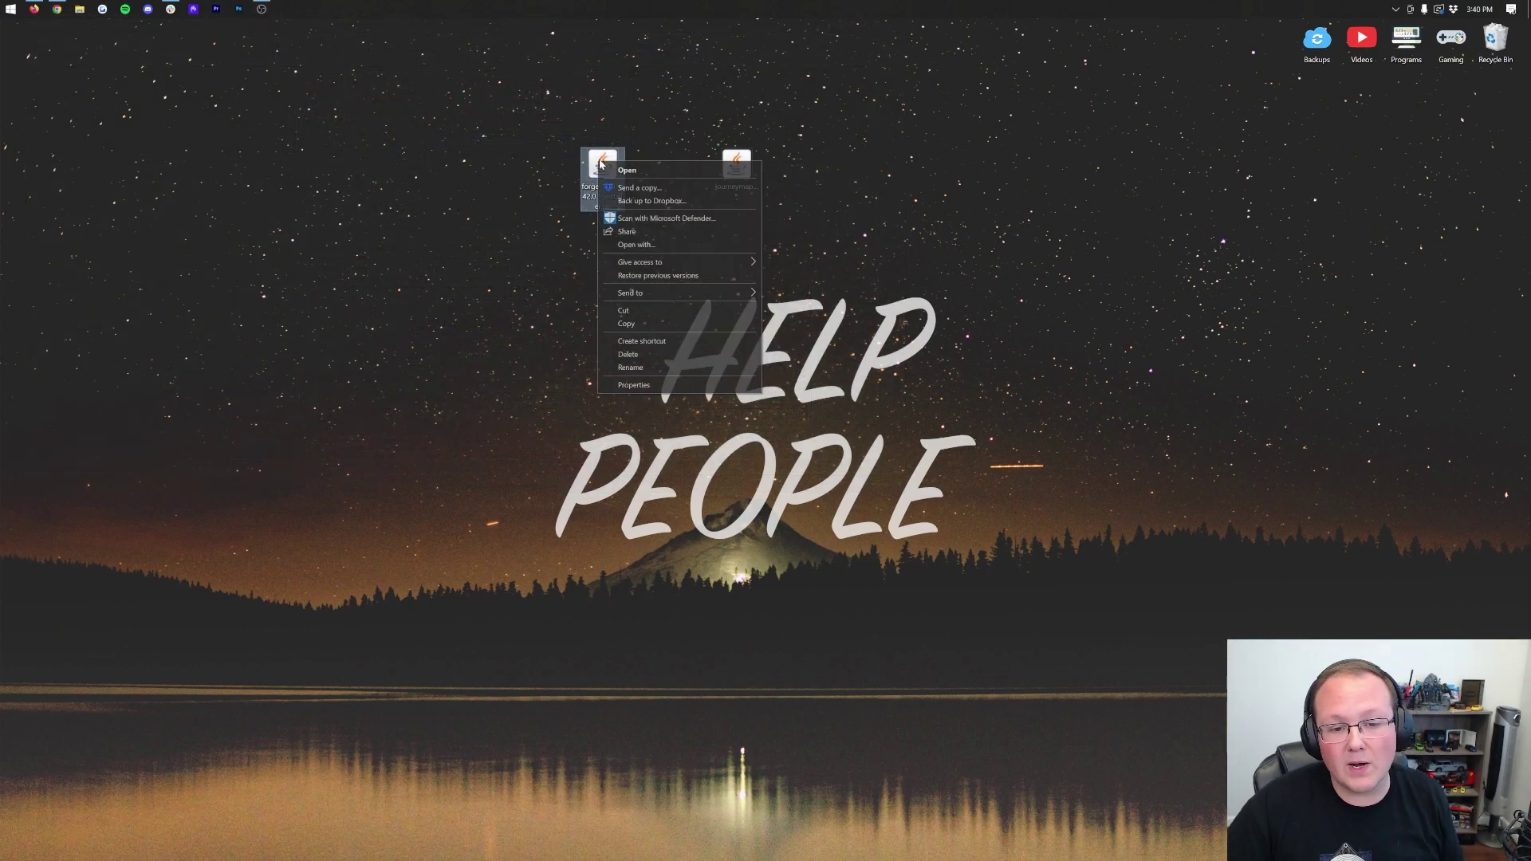
left_click(677, 244)
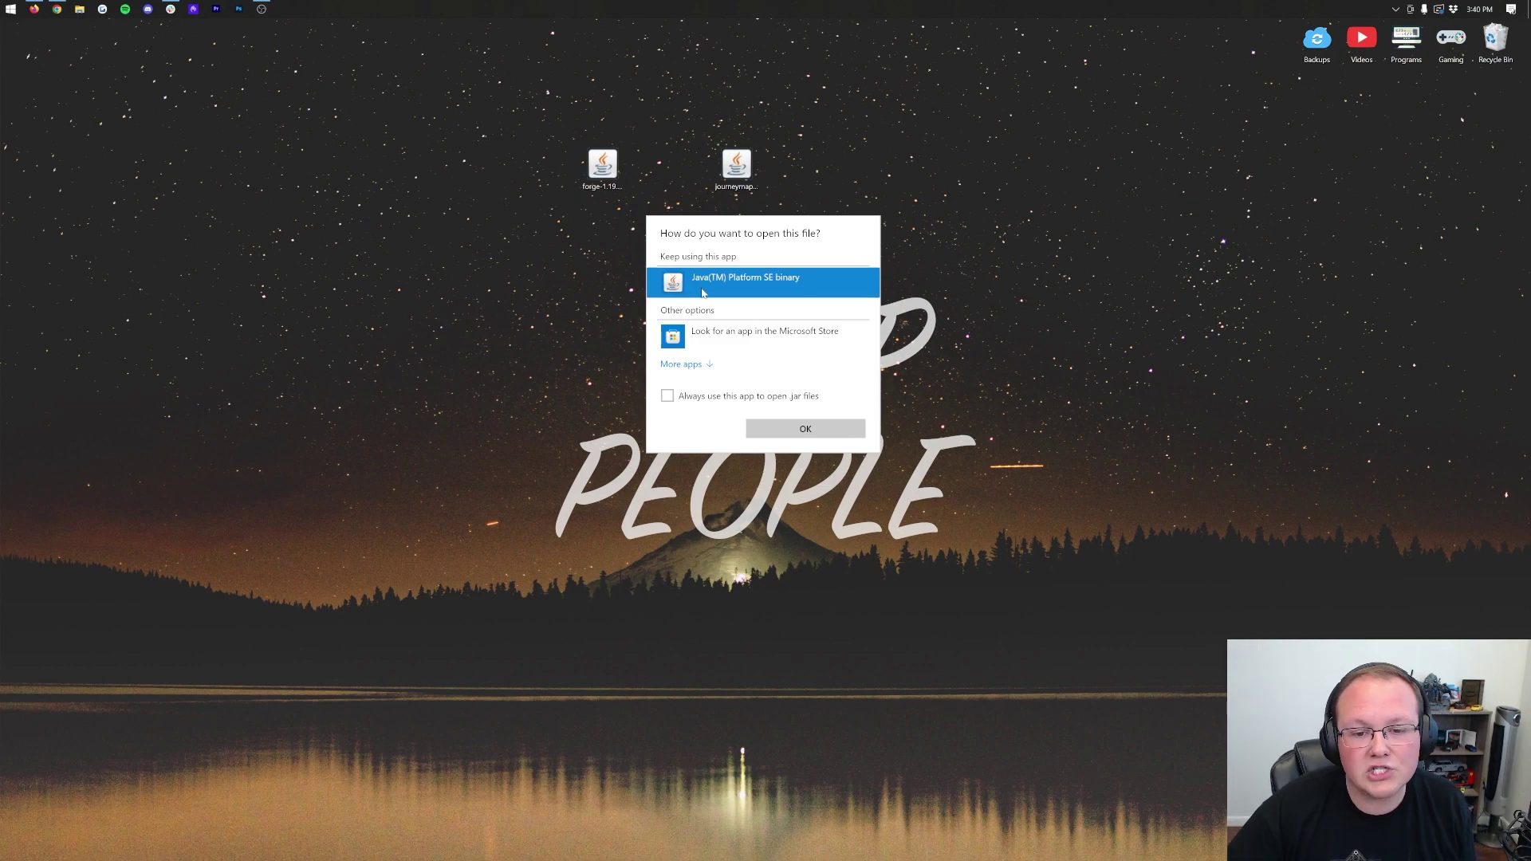
left_click(758, 428)
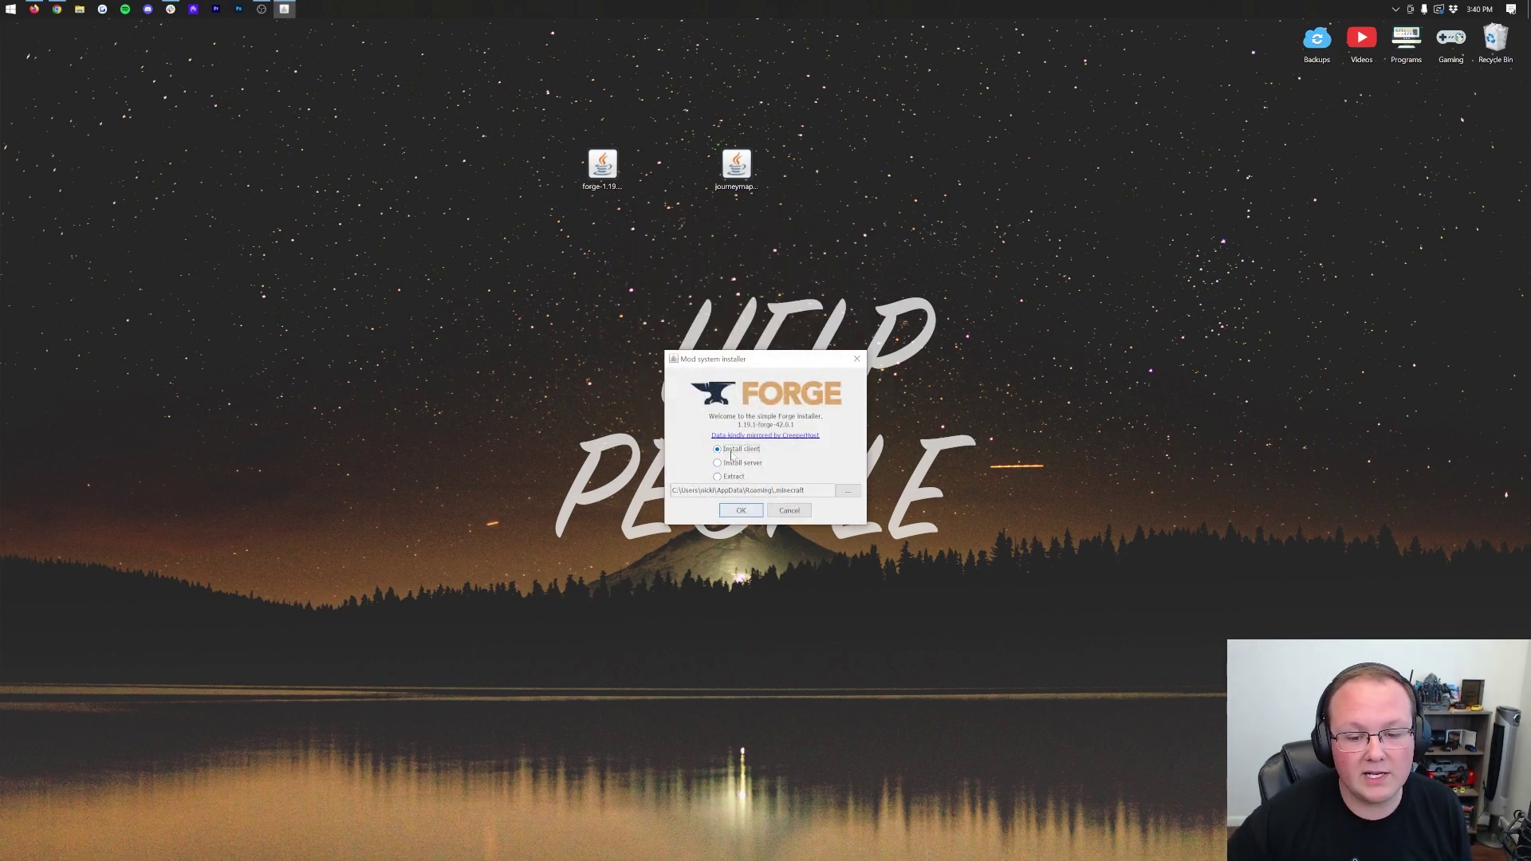
Install the Forge 1.19.1 client profile, close the installer, and move the Forge installer file to the Recycle Bin.
left_click(740, 510)
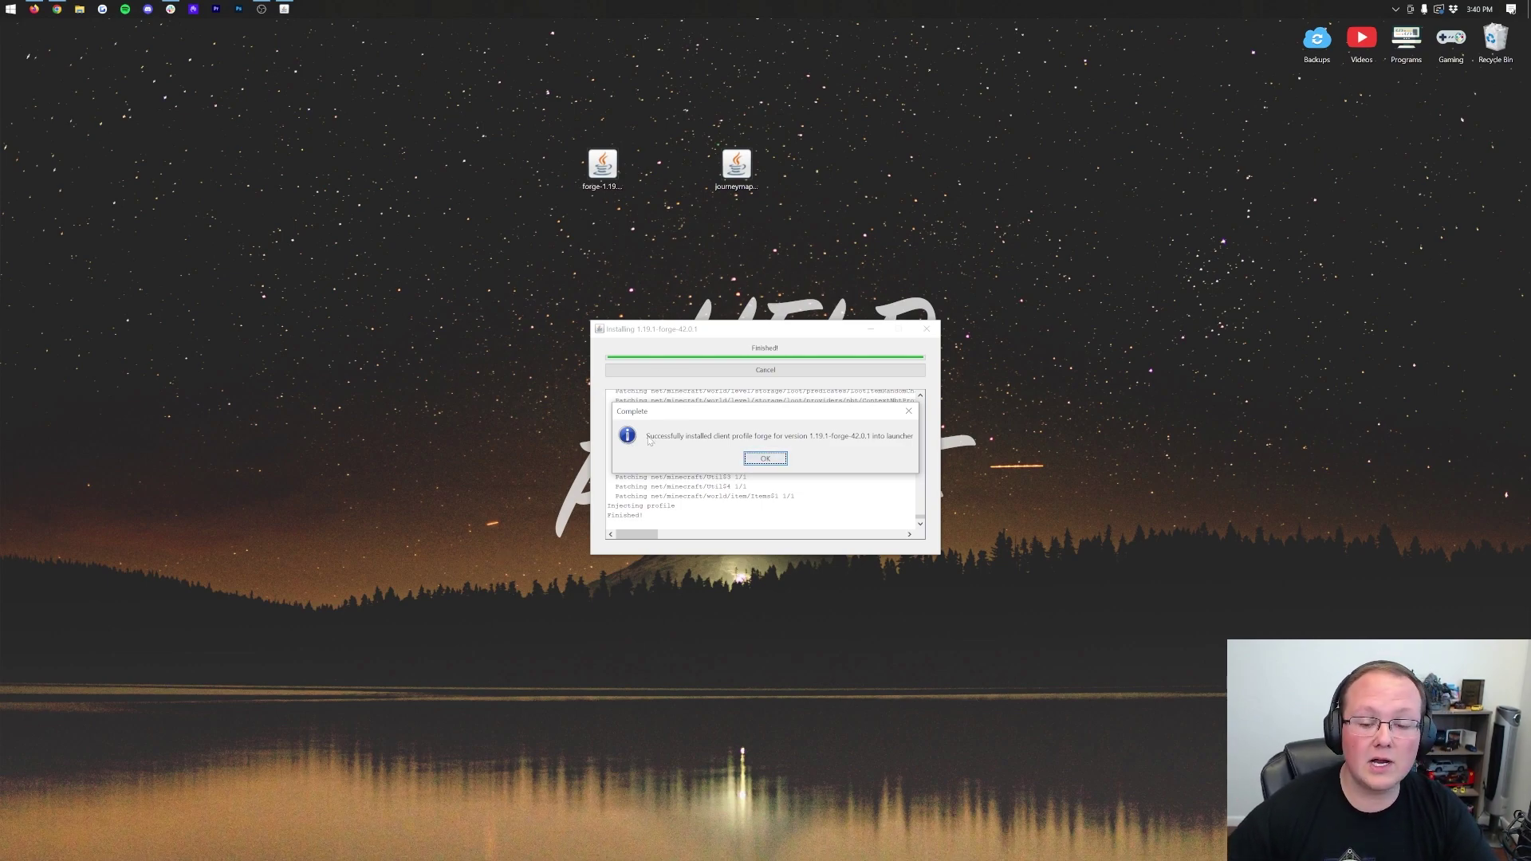
left_click(763, 459)
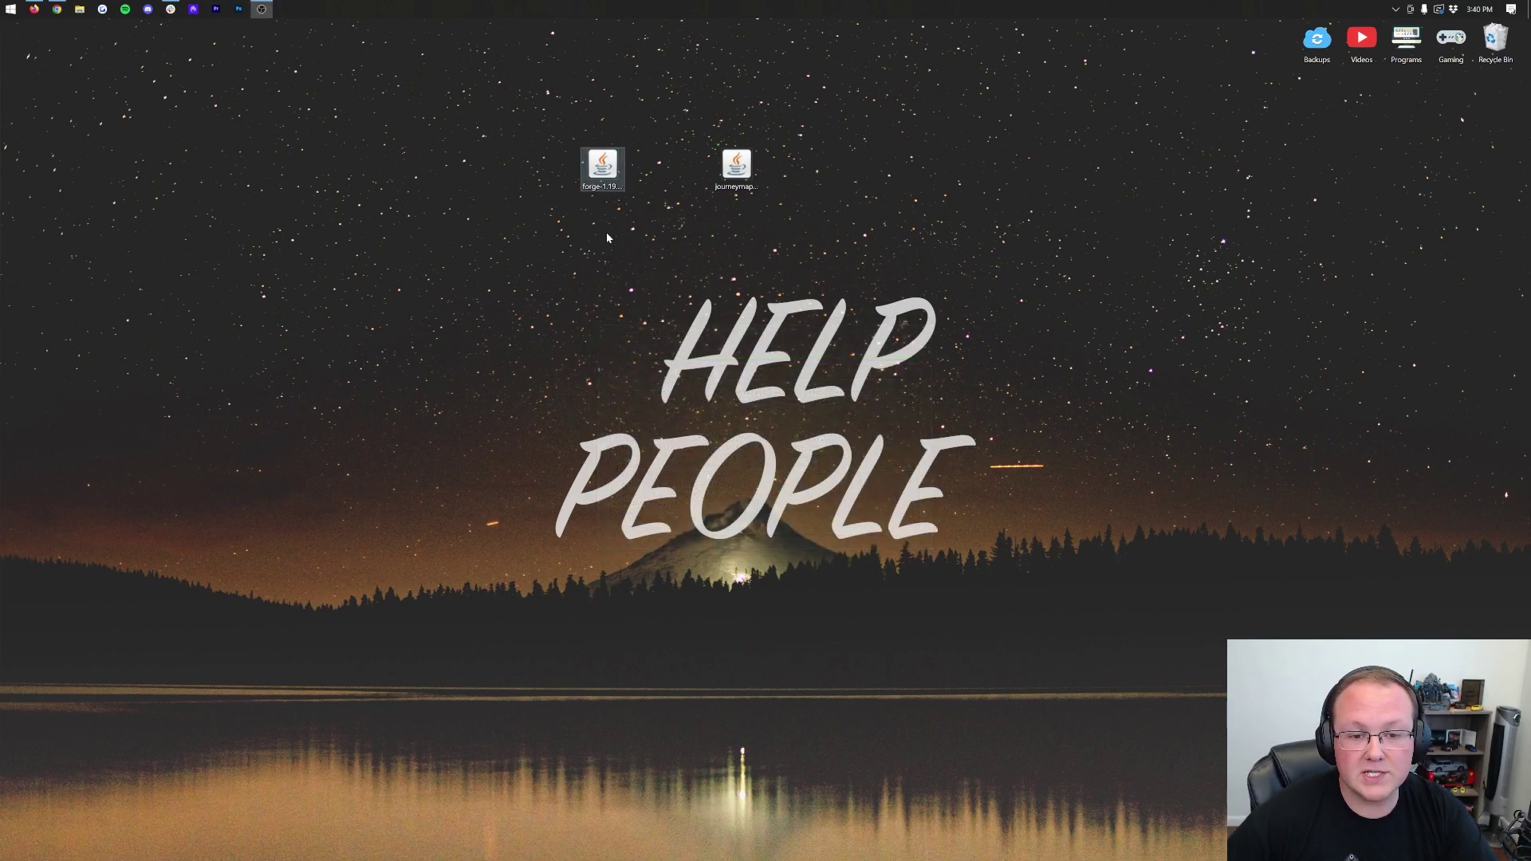
left_click_drag(602, 165, 1495, 40)
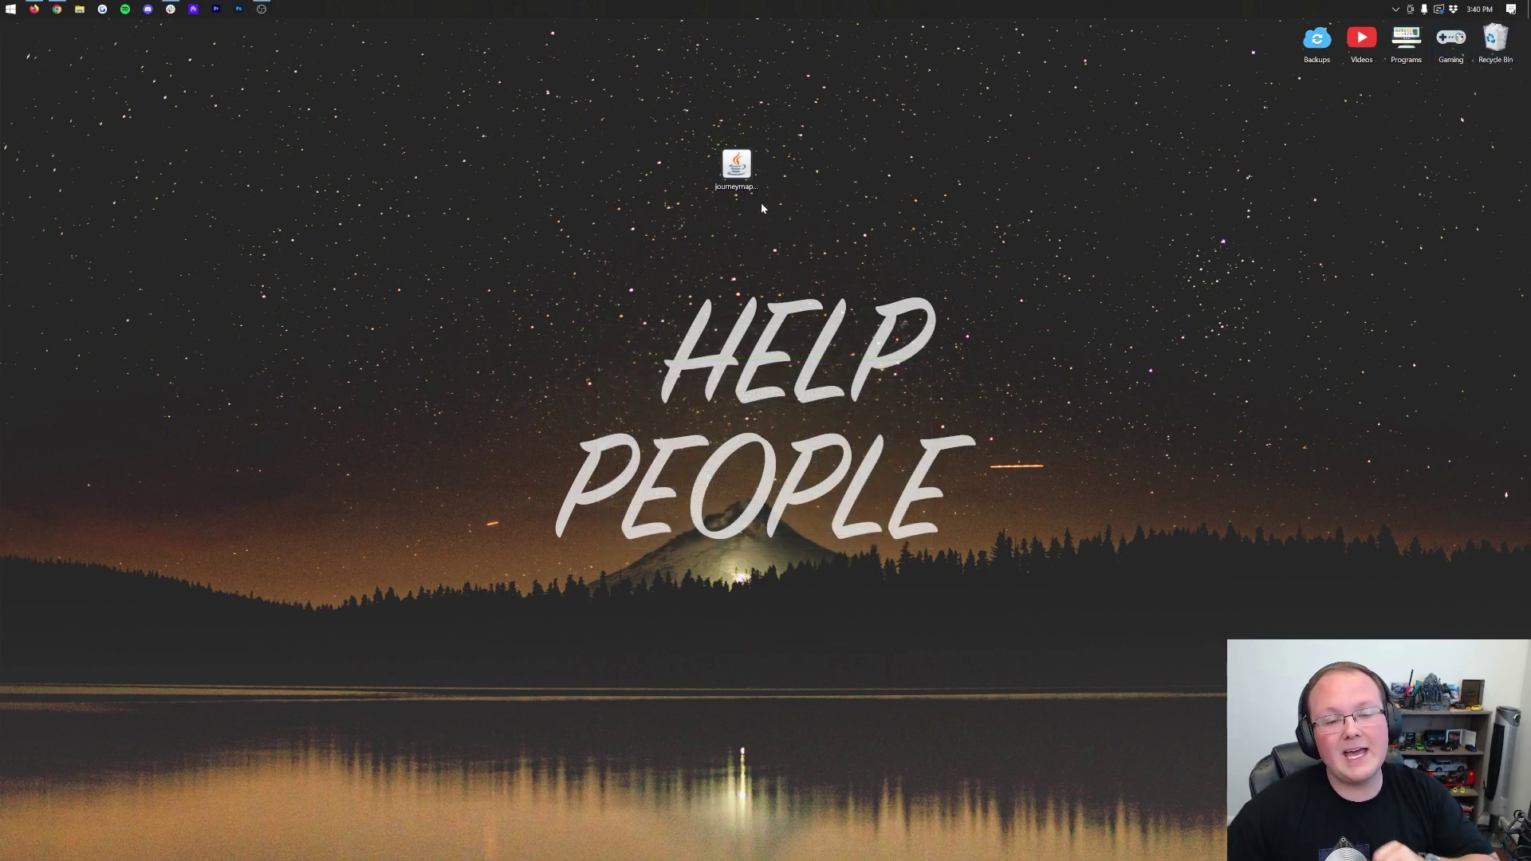
Open the Minecraft Launcher and try to start the 1.19.1-forge-42.0.1 profile.
left_click(10, 9)
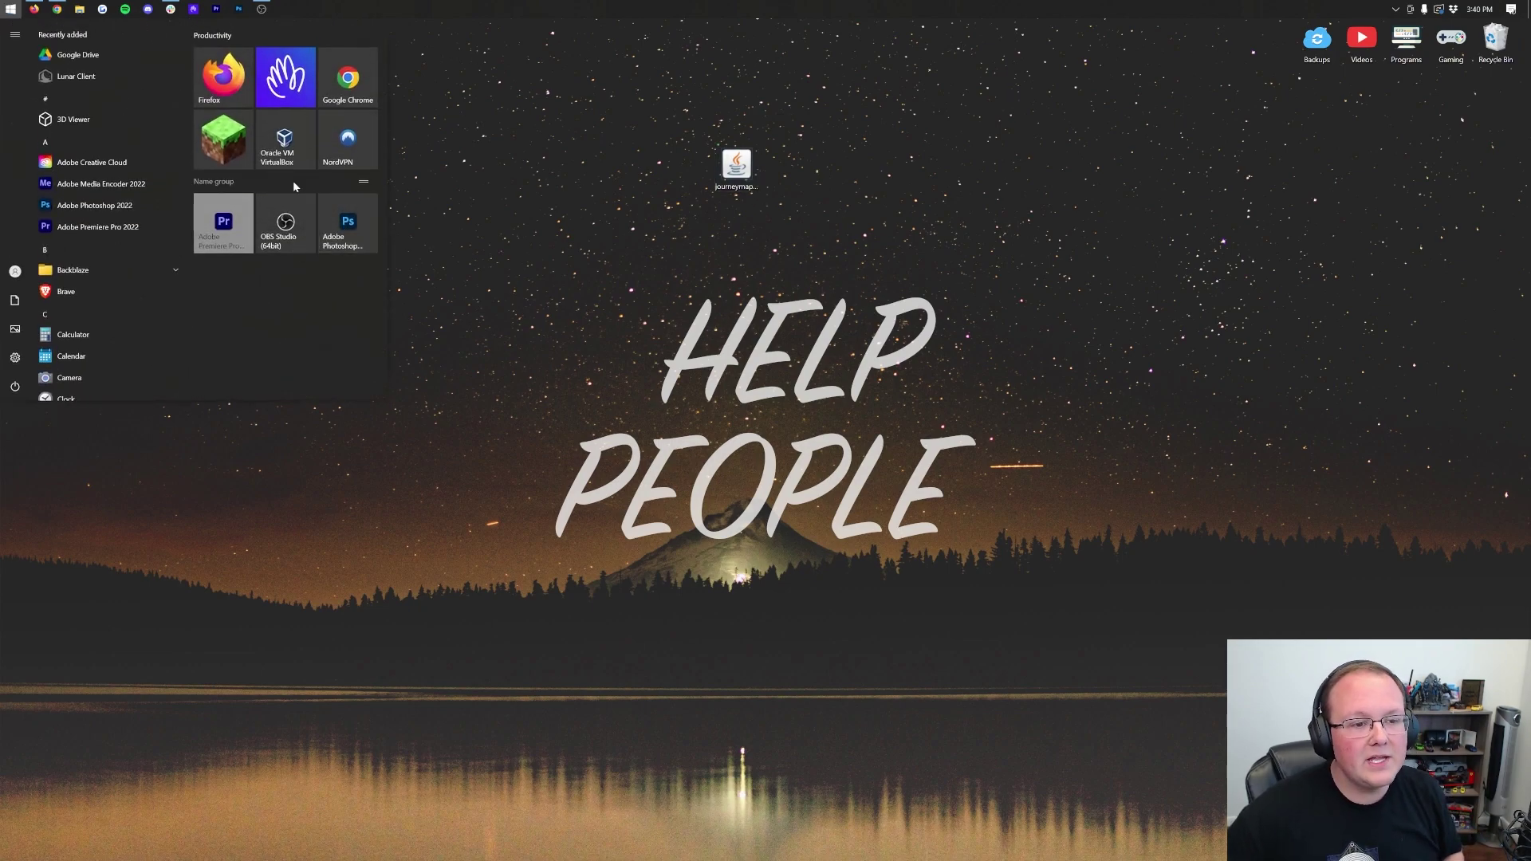
left_click(215, 137)
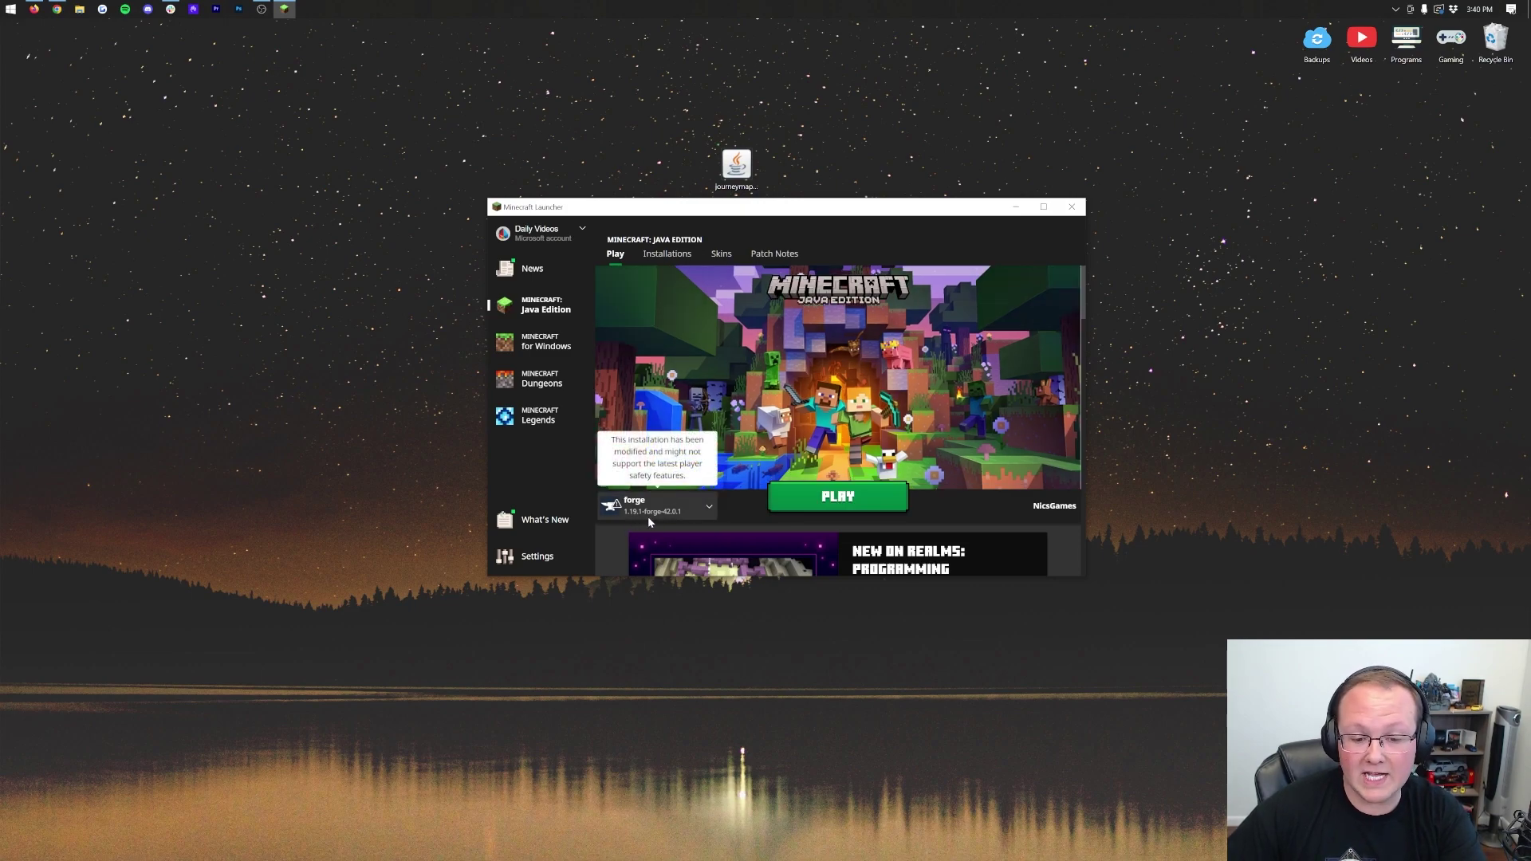
left_click(849, 499)
left_click(867, 463)
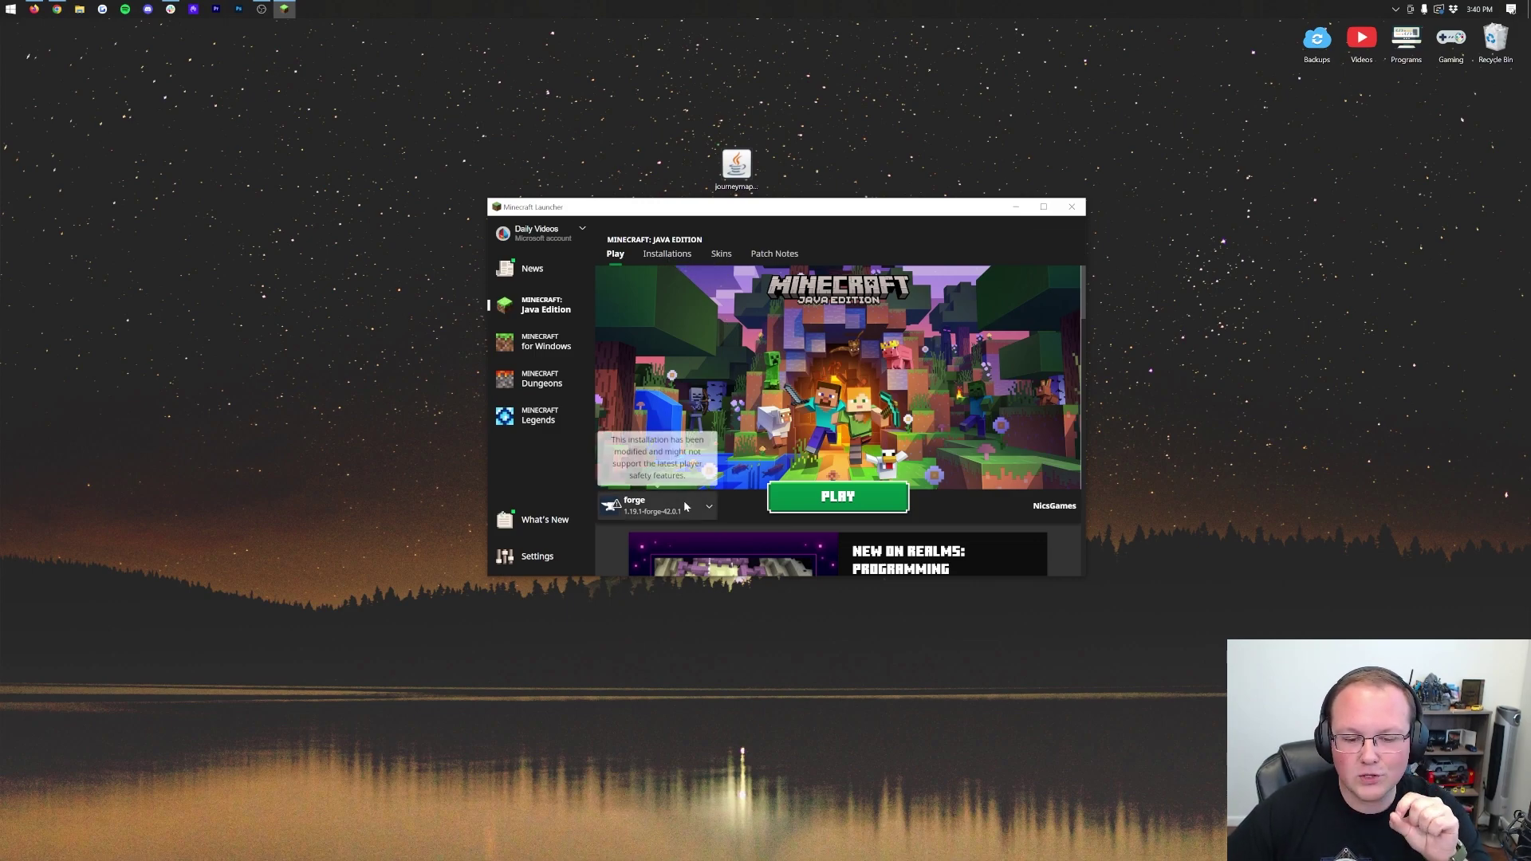
Show the Java Edition installations, switch the Modded versions filter off and back on, and try to play the forge installation.
left_click(672, 254)
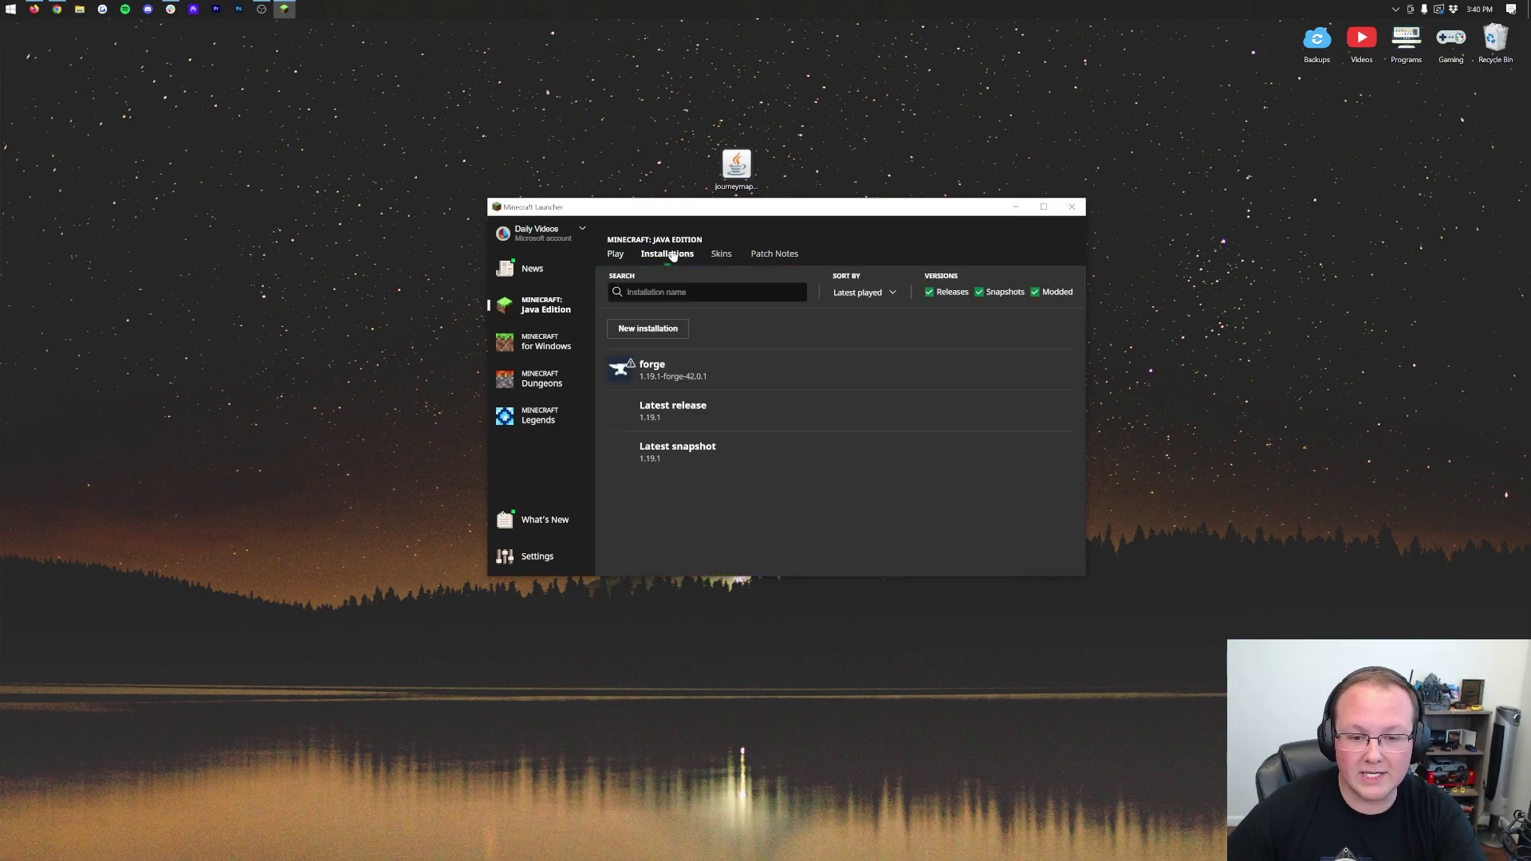
left_click(1044, 297)
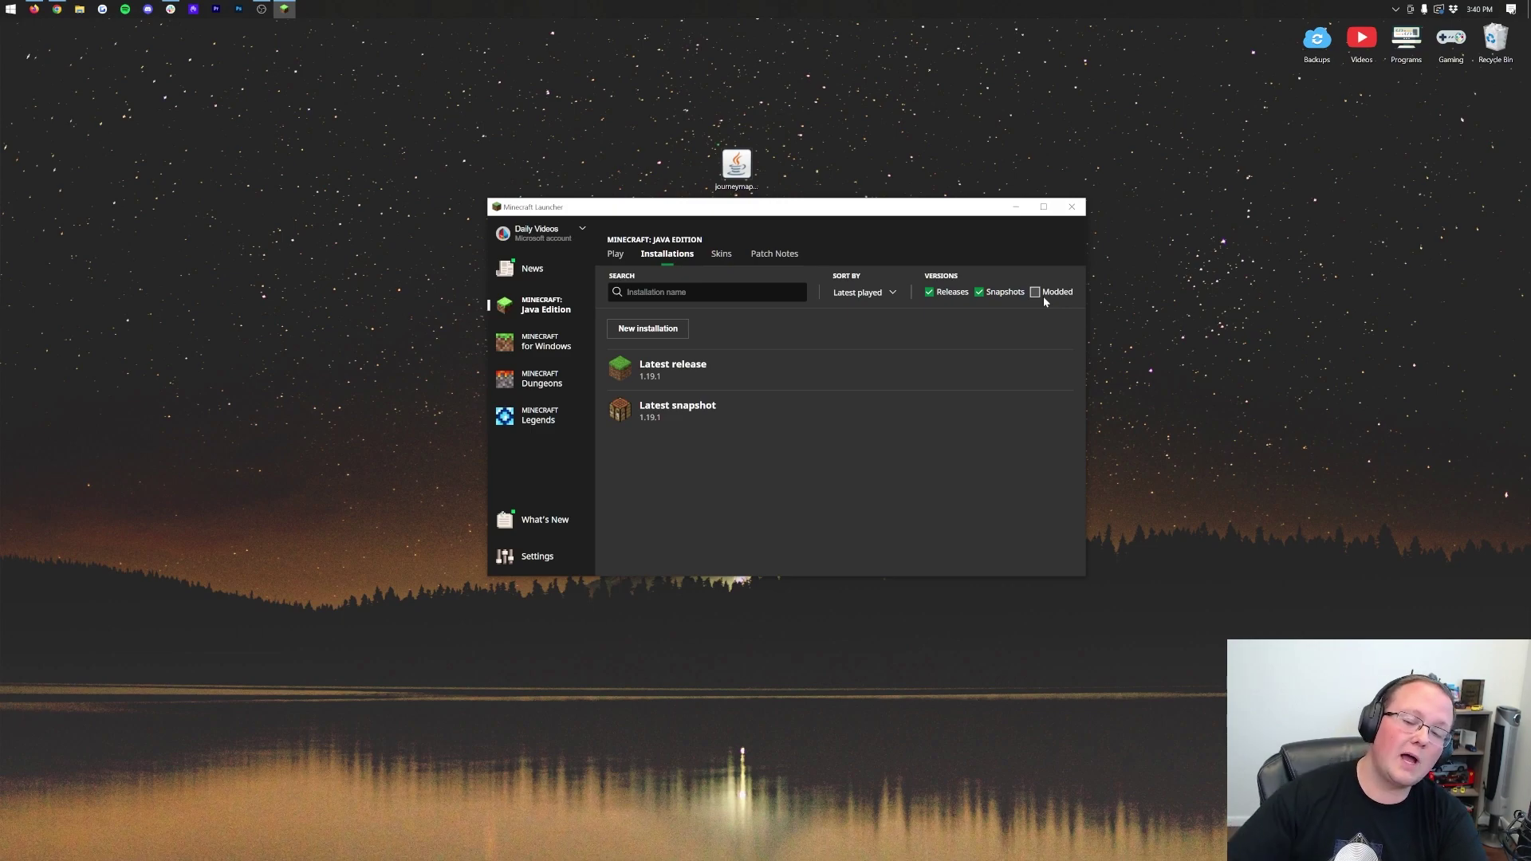
left_click(1044, 301)
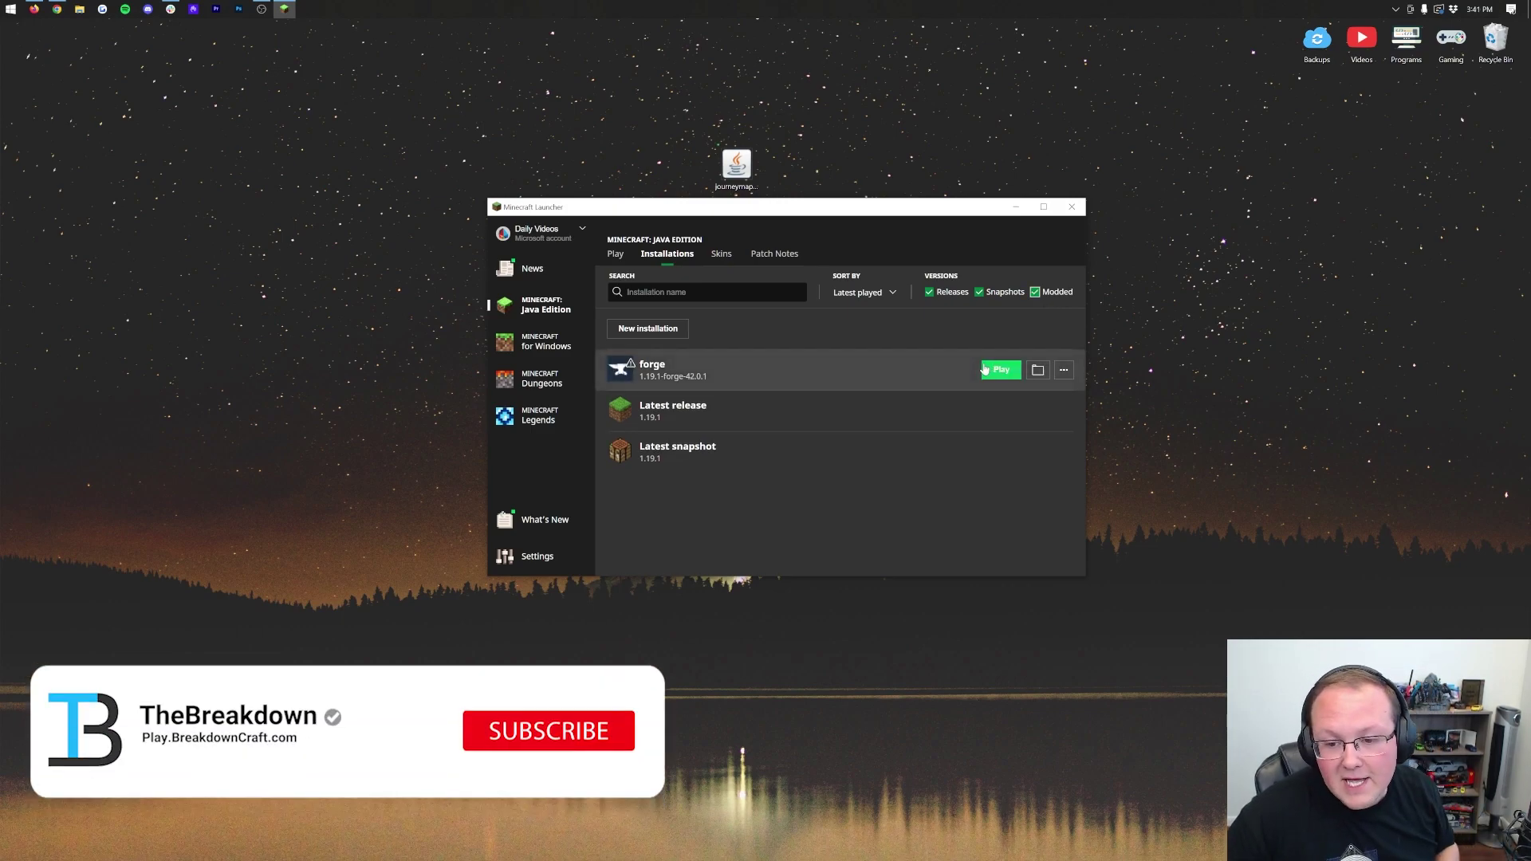
left_click(998, 366)
left_click(896, 459)
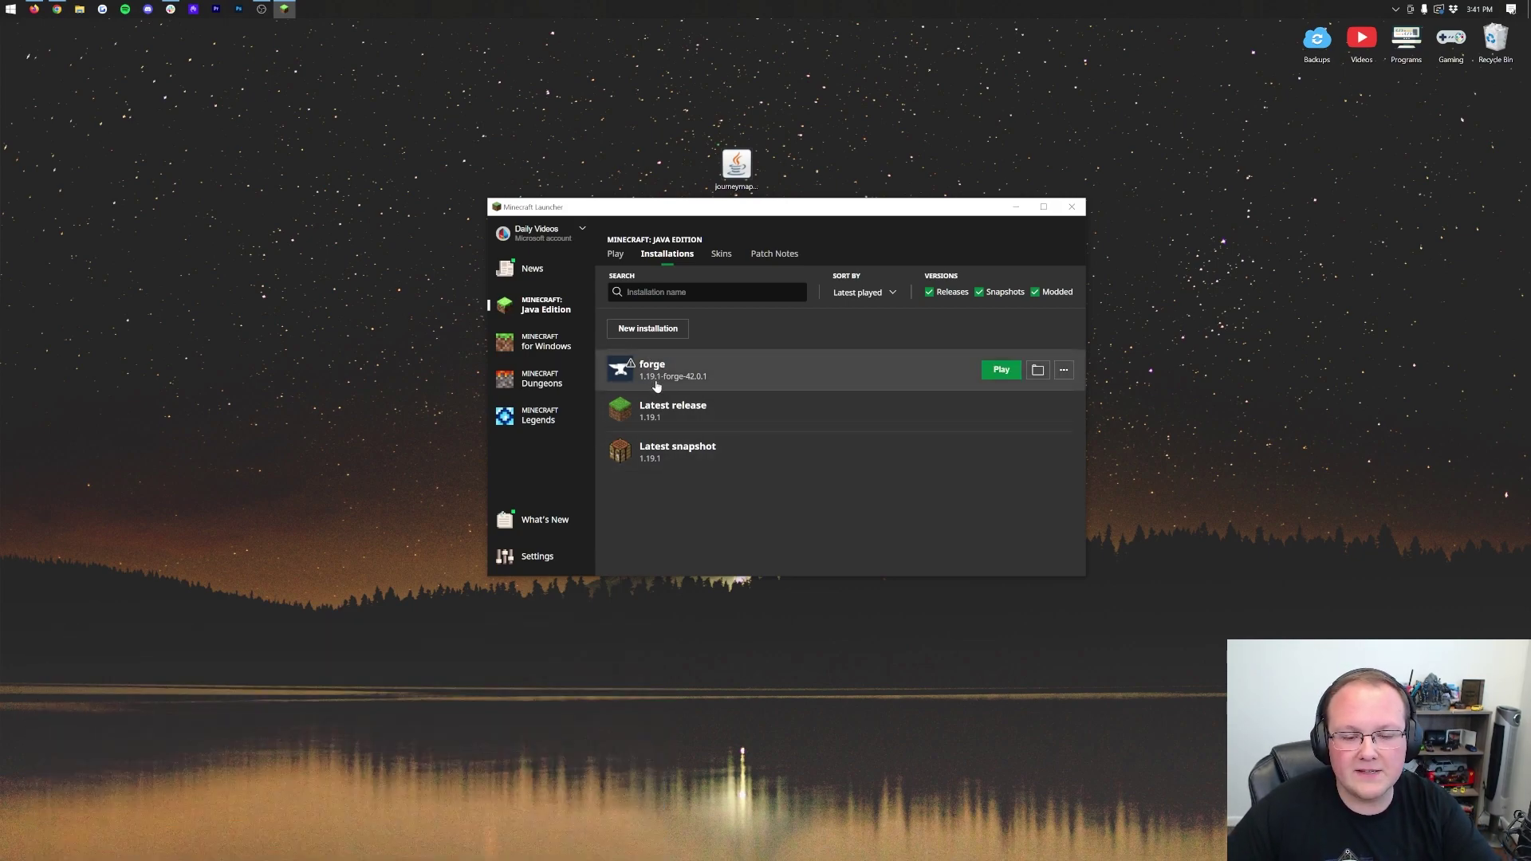
Start a new installation named Forge using version release 1.19.1-forge-42.0.1.
left_click(647, 329)
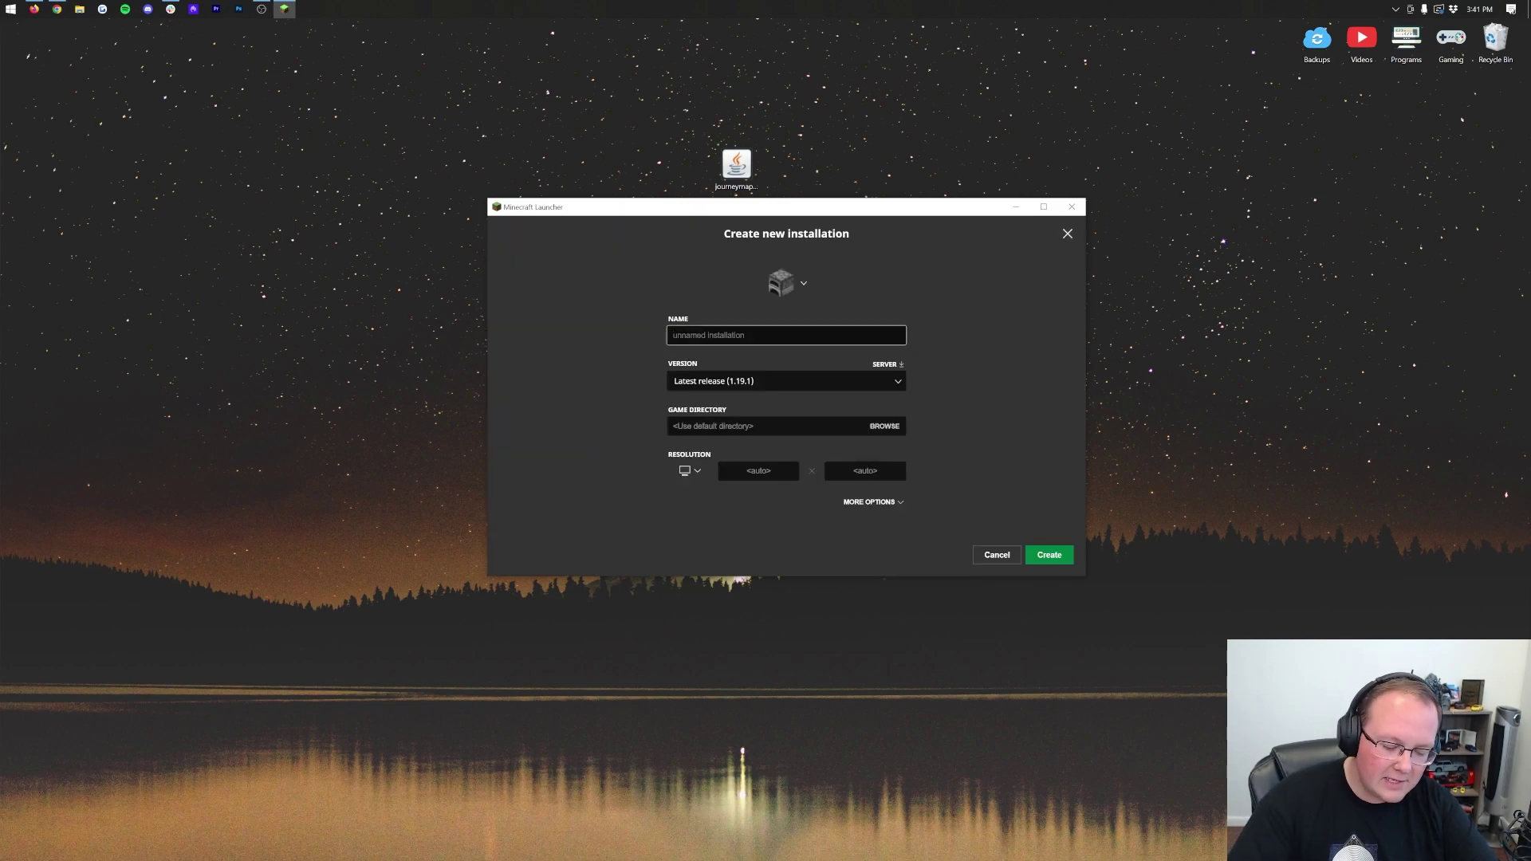
type("Forge")
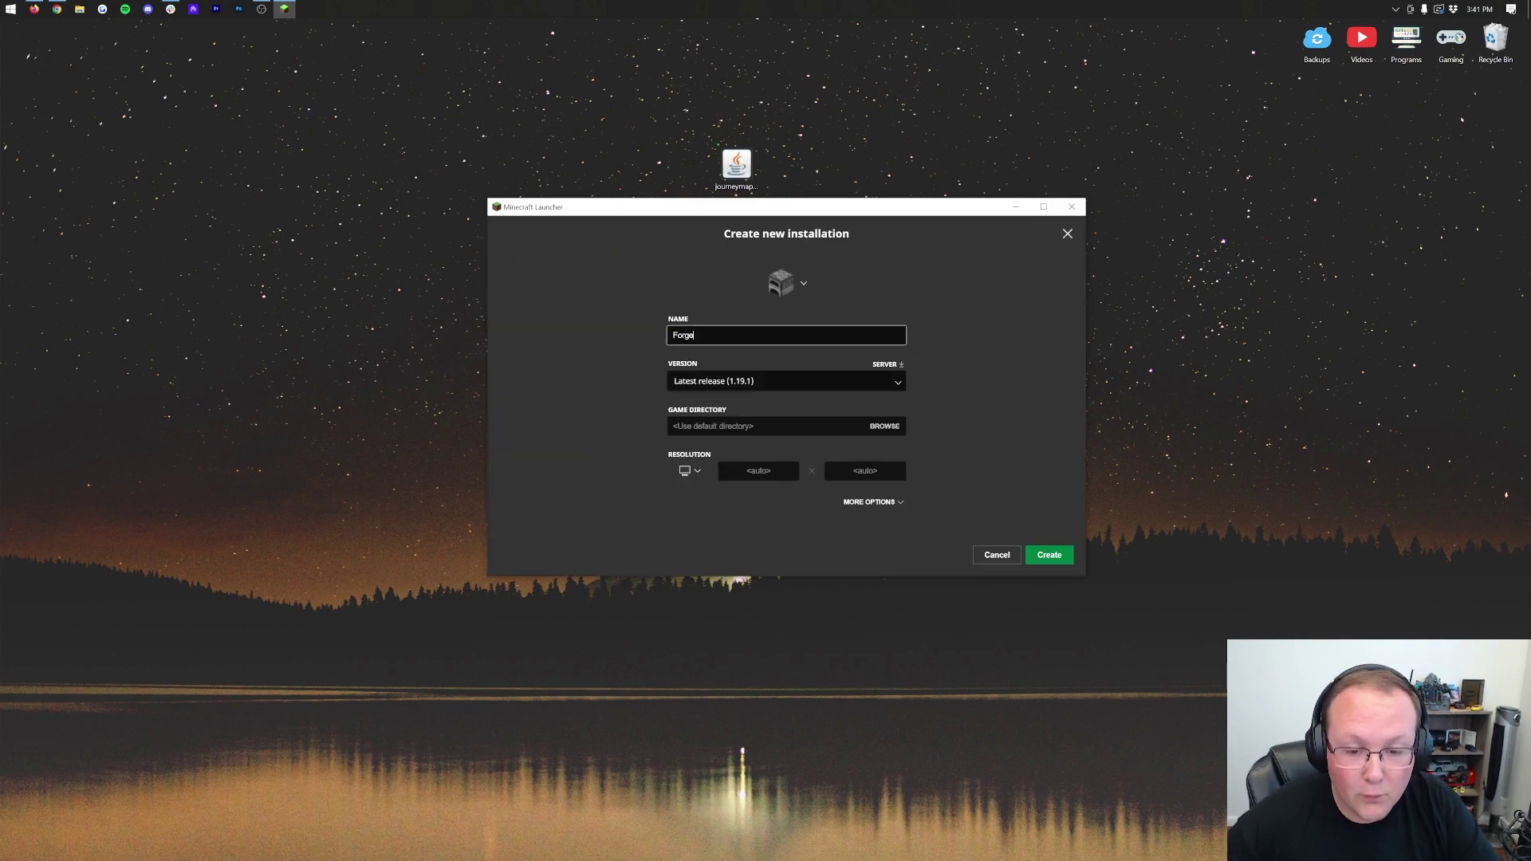
left_click(893, 384)
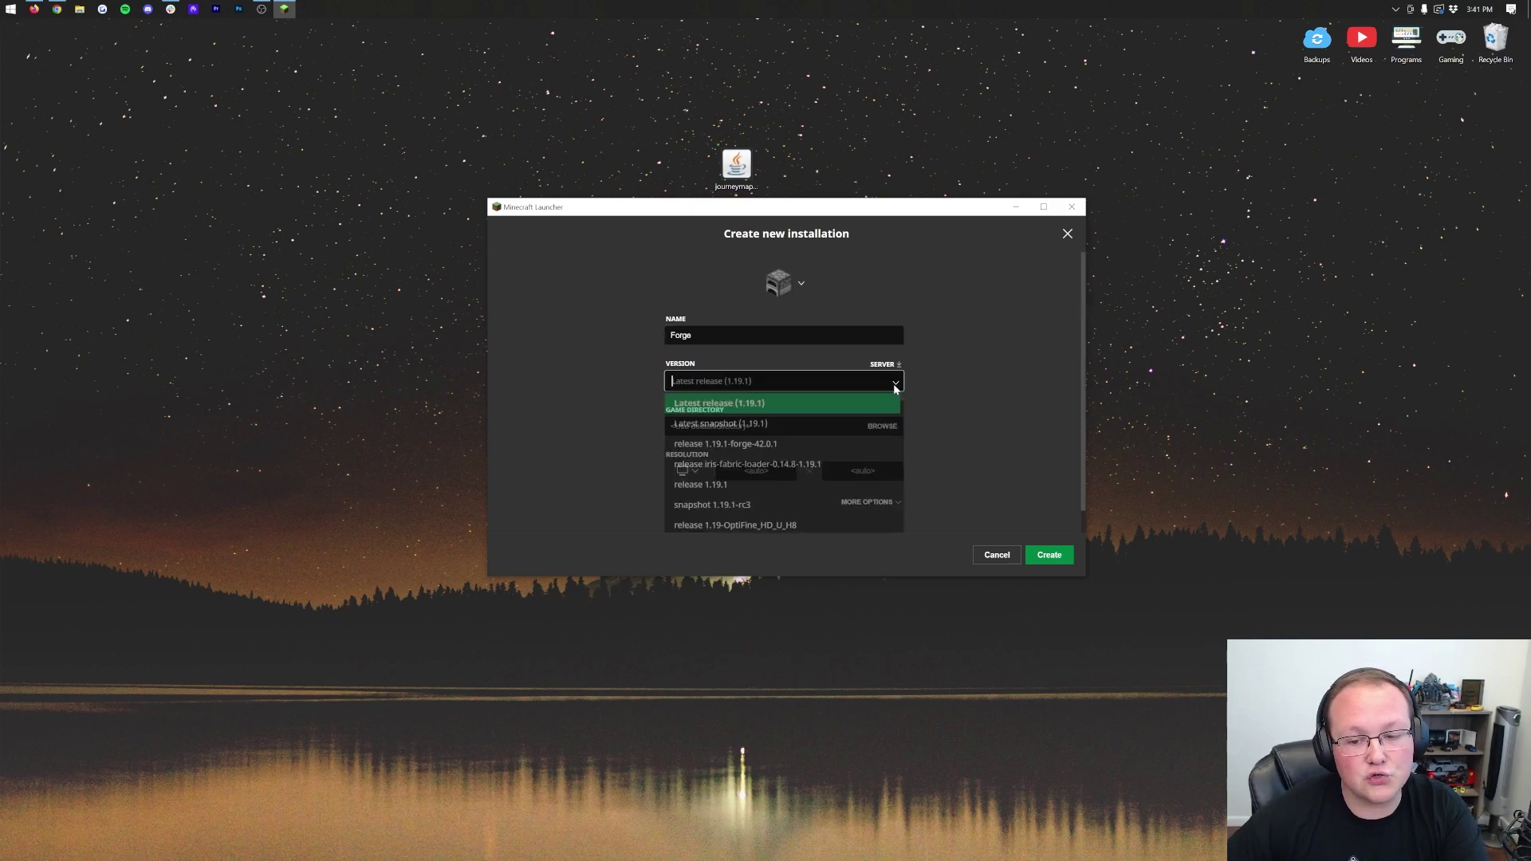
scroll(817, 432, "down", 5)
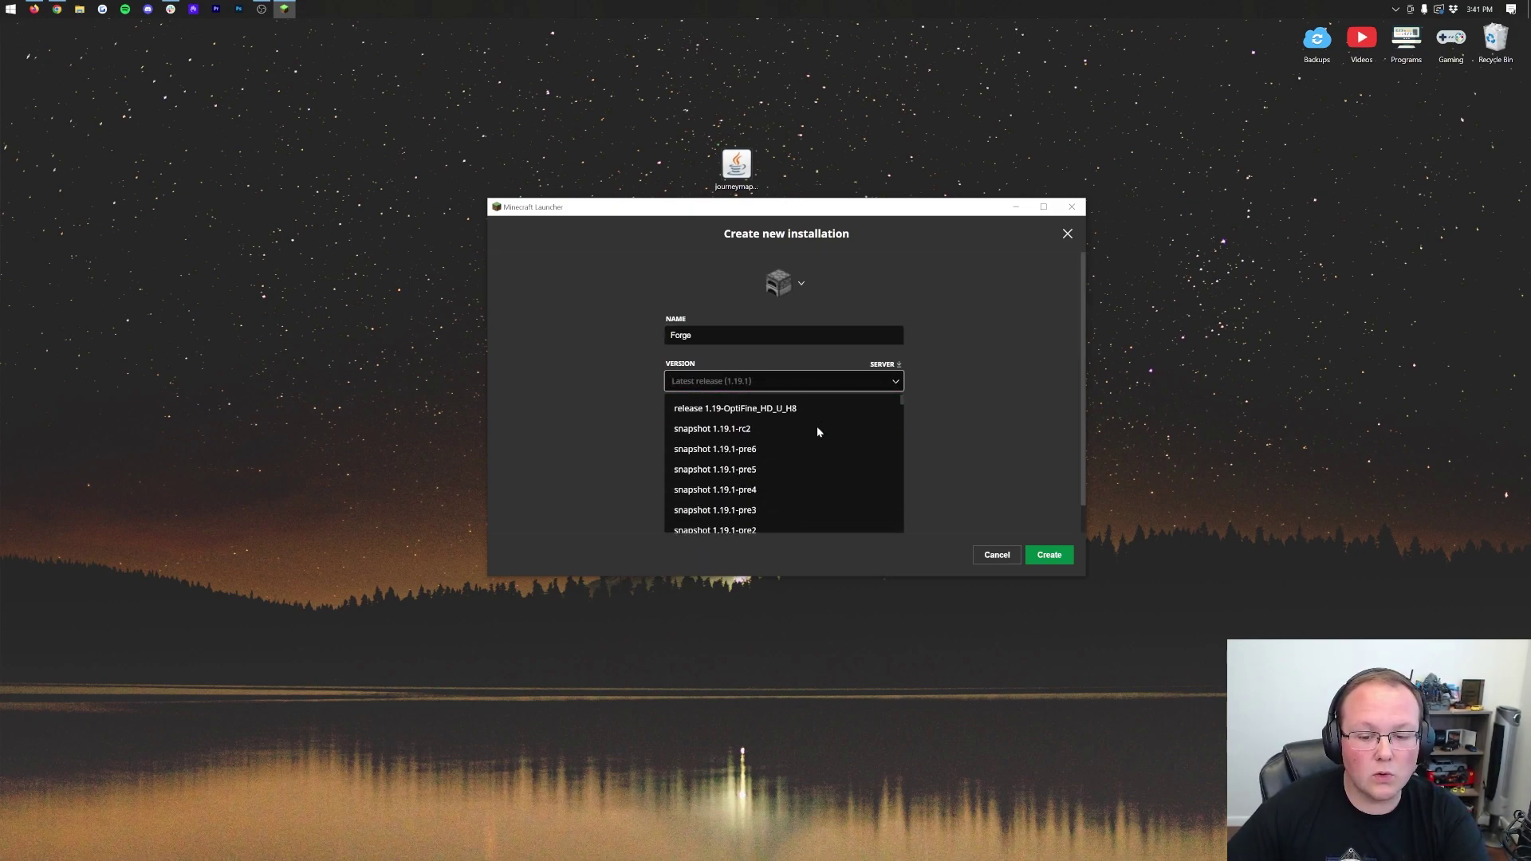
scroll(817, 431, "up", 8)
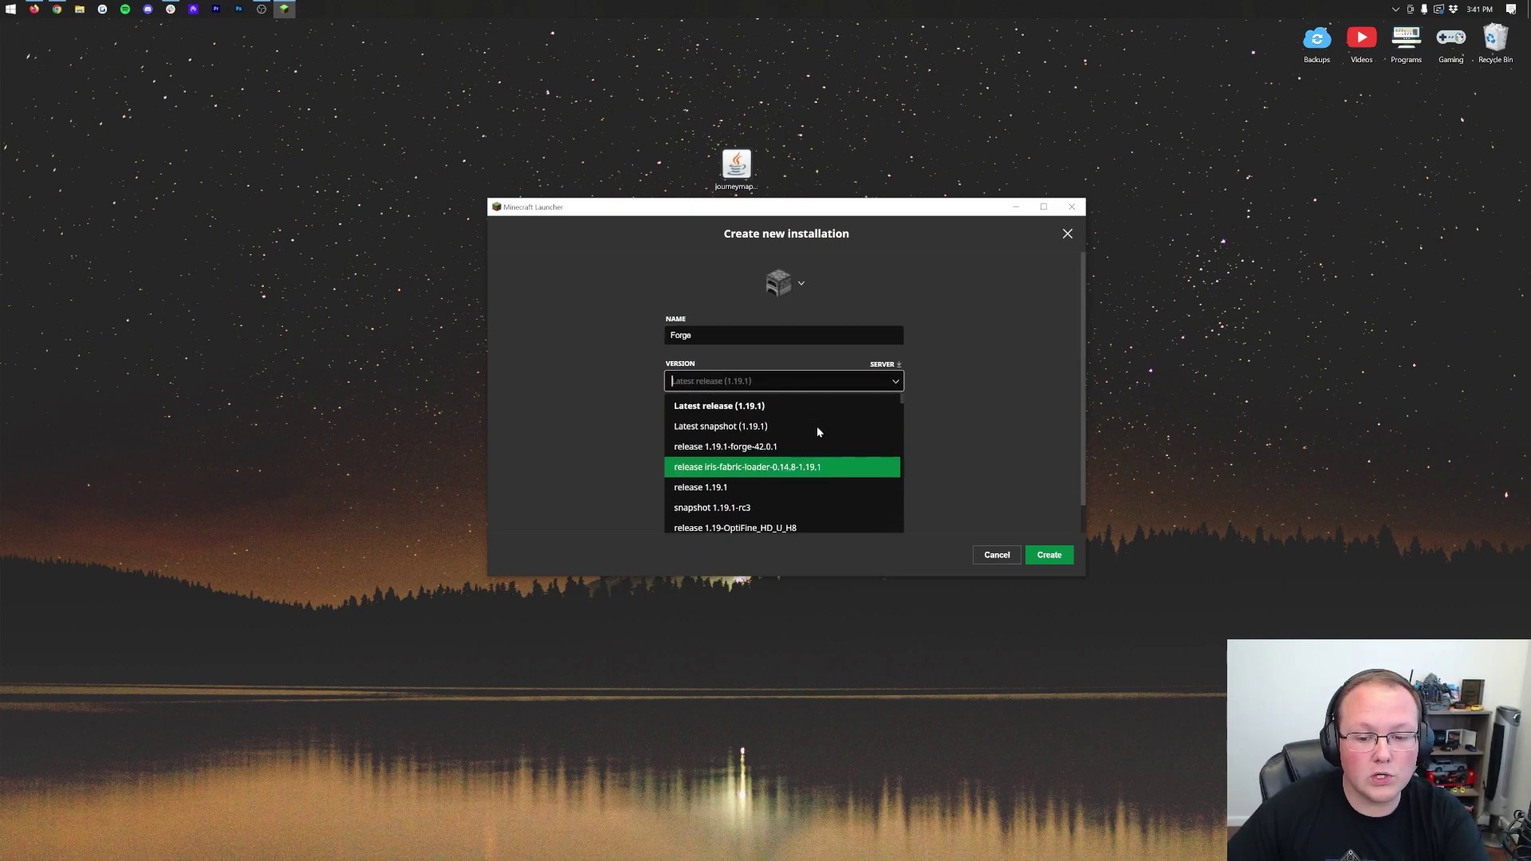
left_click(770, 455)
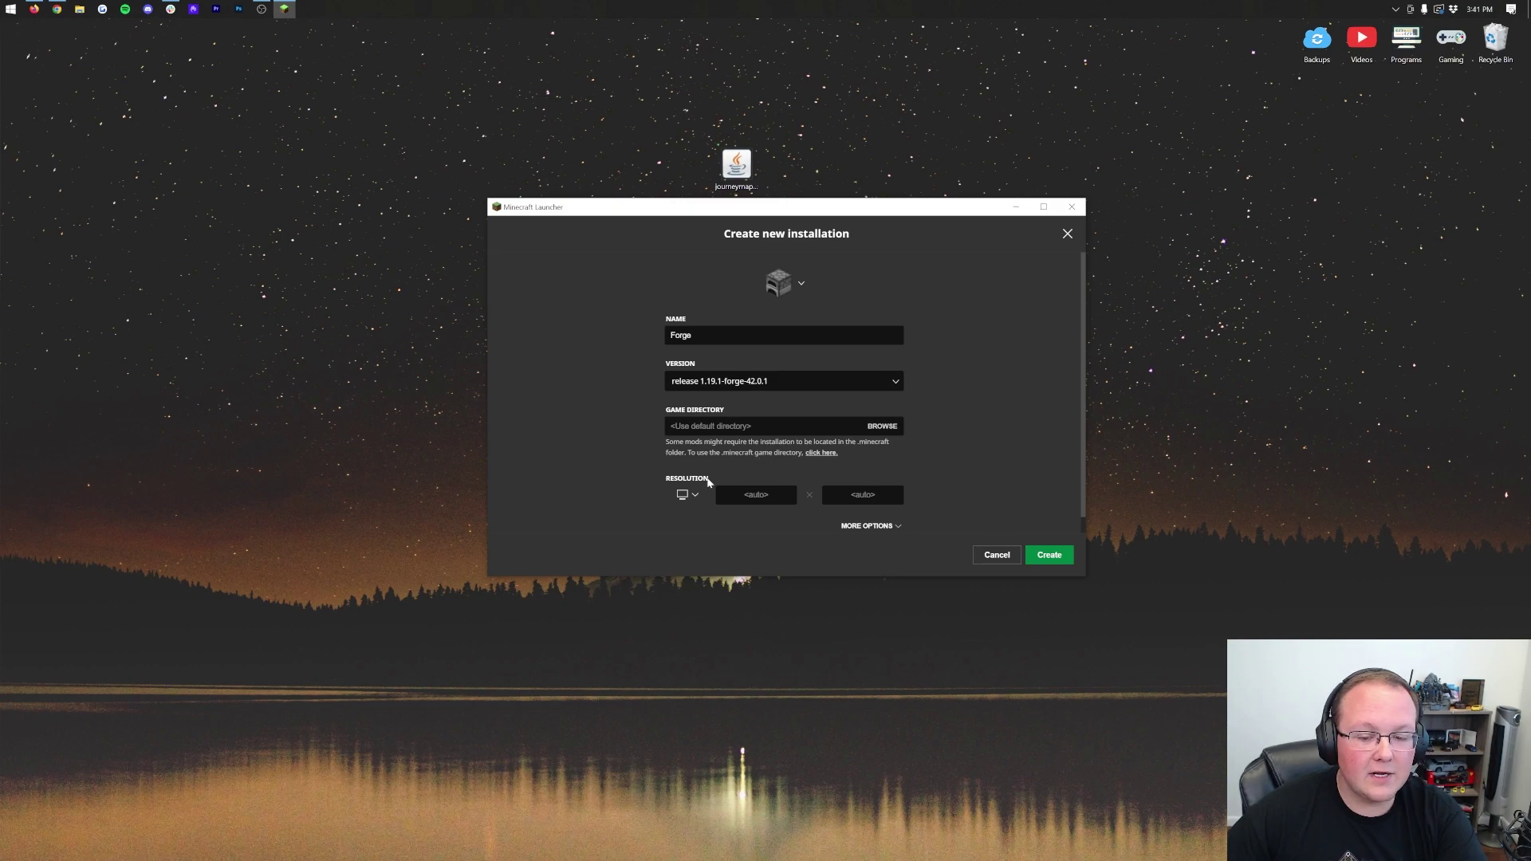
Set the new installation's resolution to 1920 x 1080 and create it.
left_click(692, 495)
left_click(709, 450)
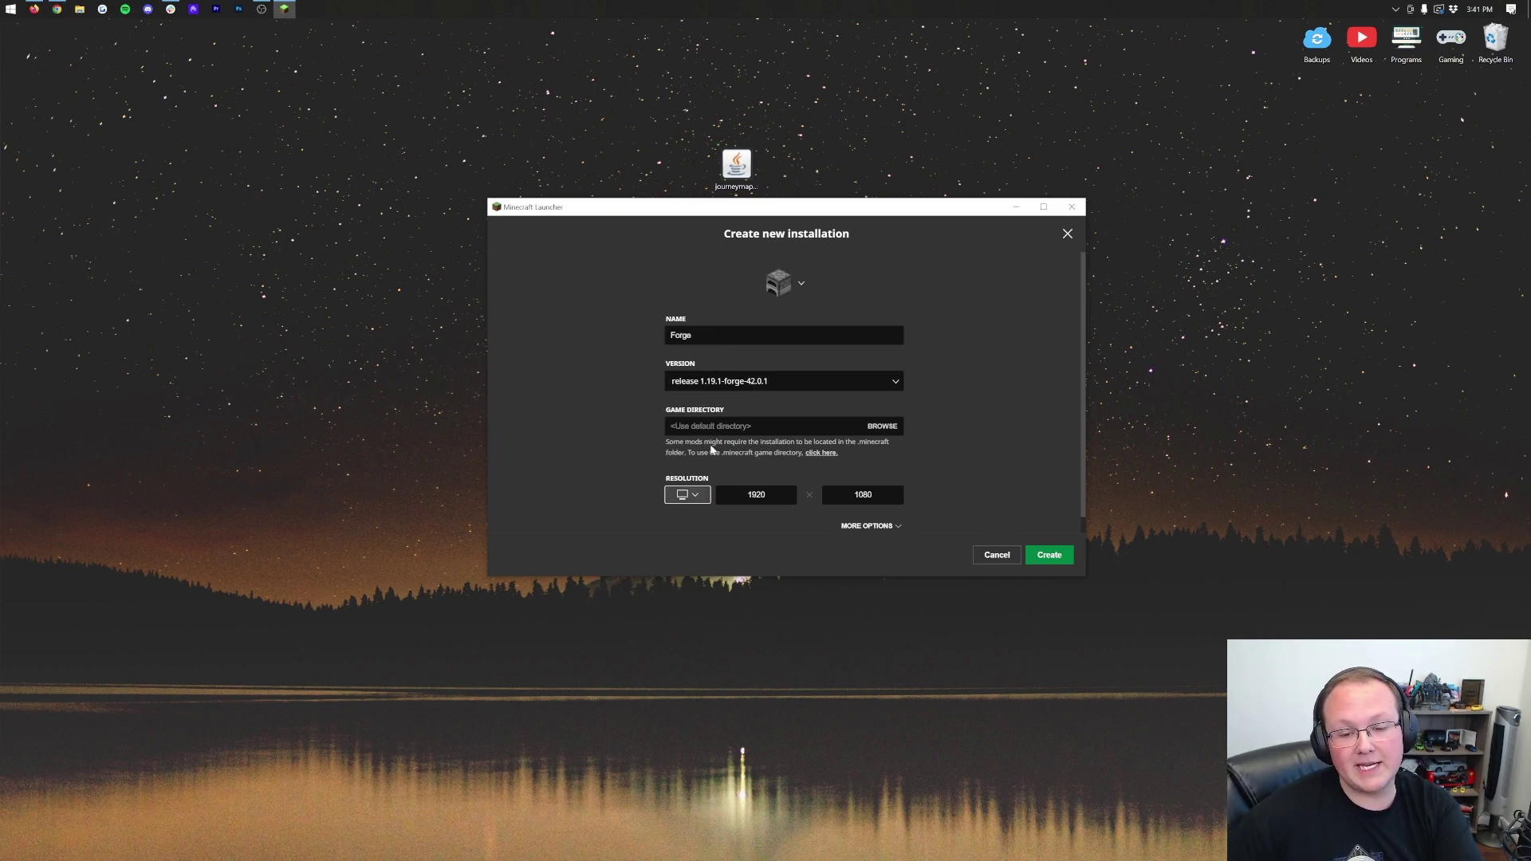
left_click(1052, 557)
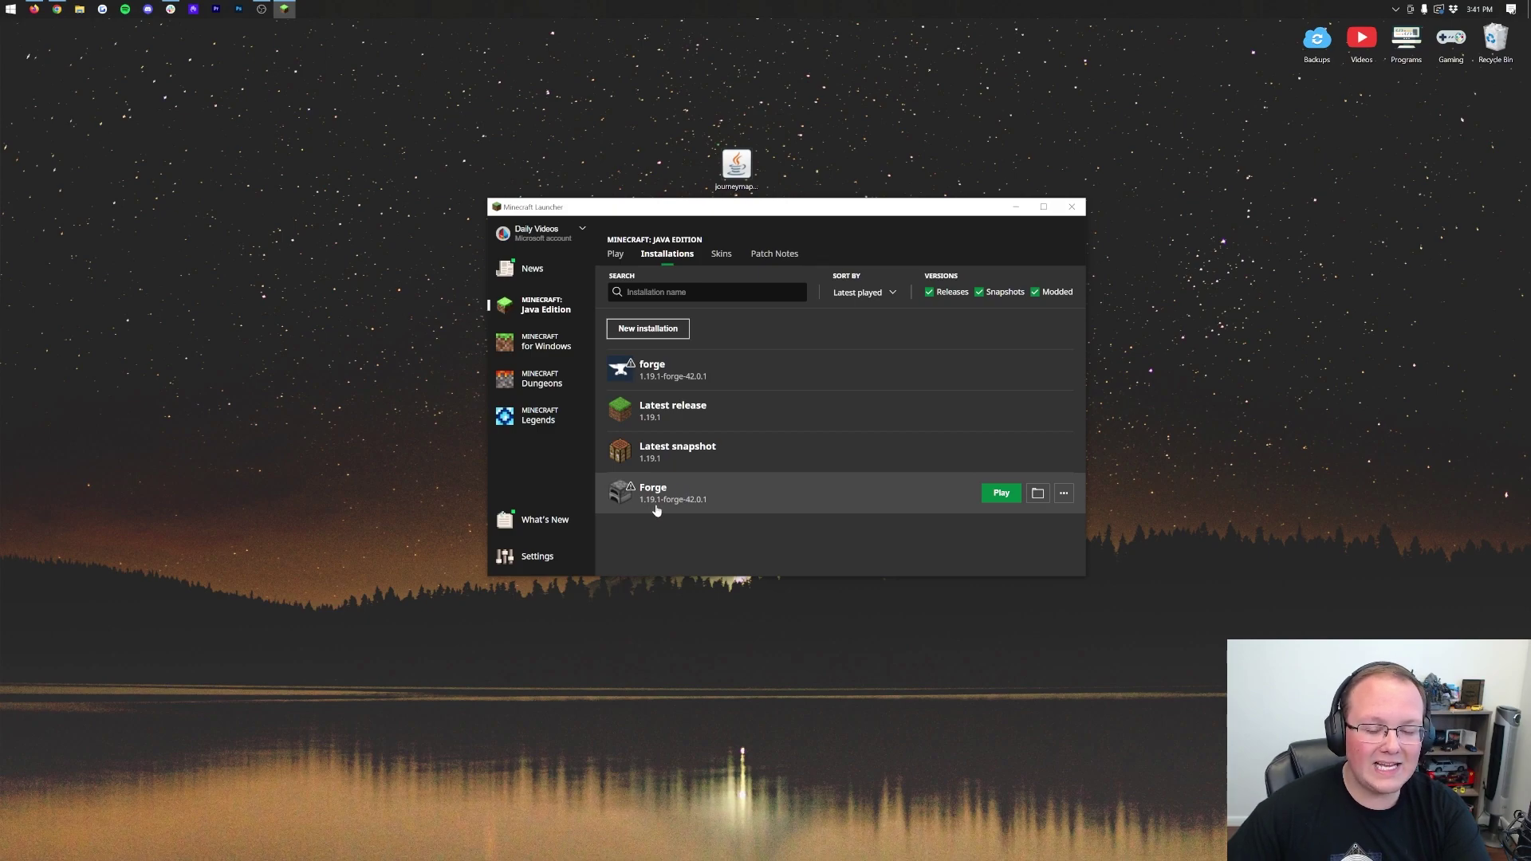
Launch Minecraft with the modded 1.19.1-forge-42.0.1 installation.
left_click(996, 494)
left_click(917, 460)
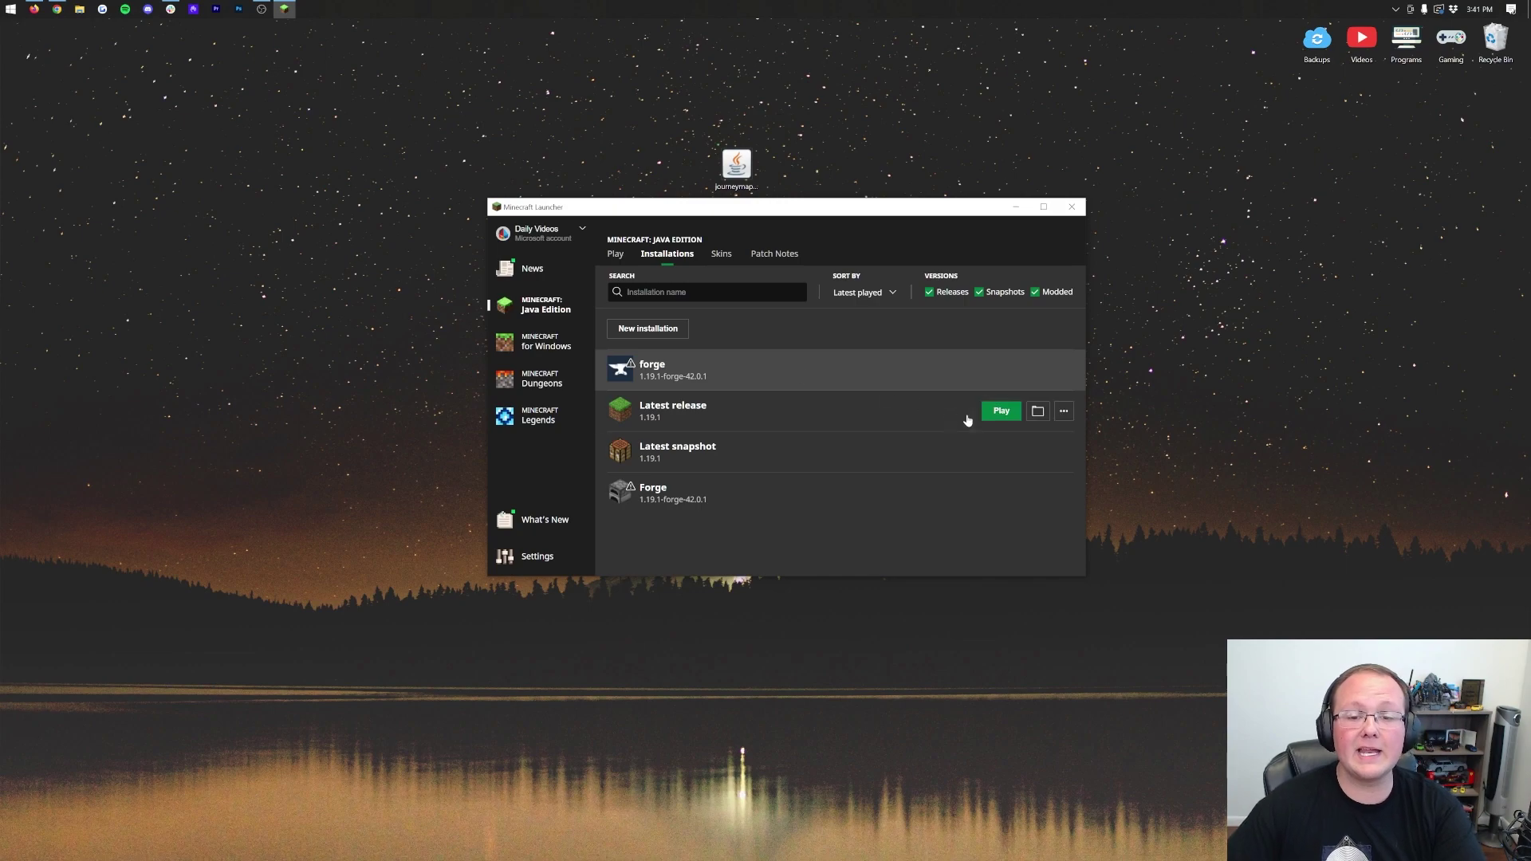
left_click(982, 412)
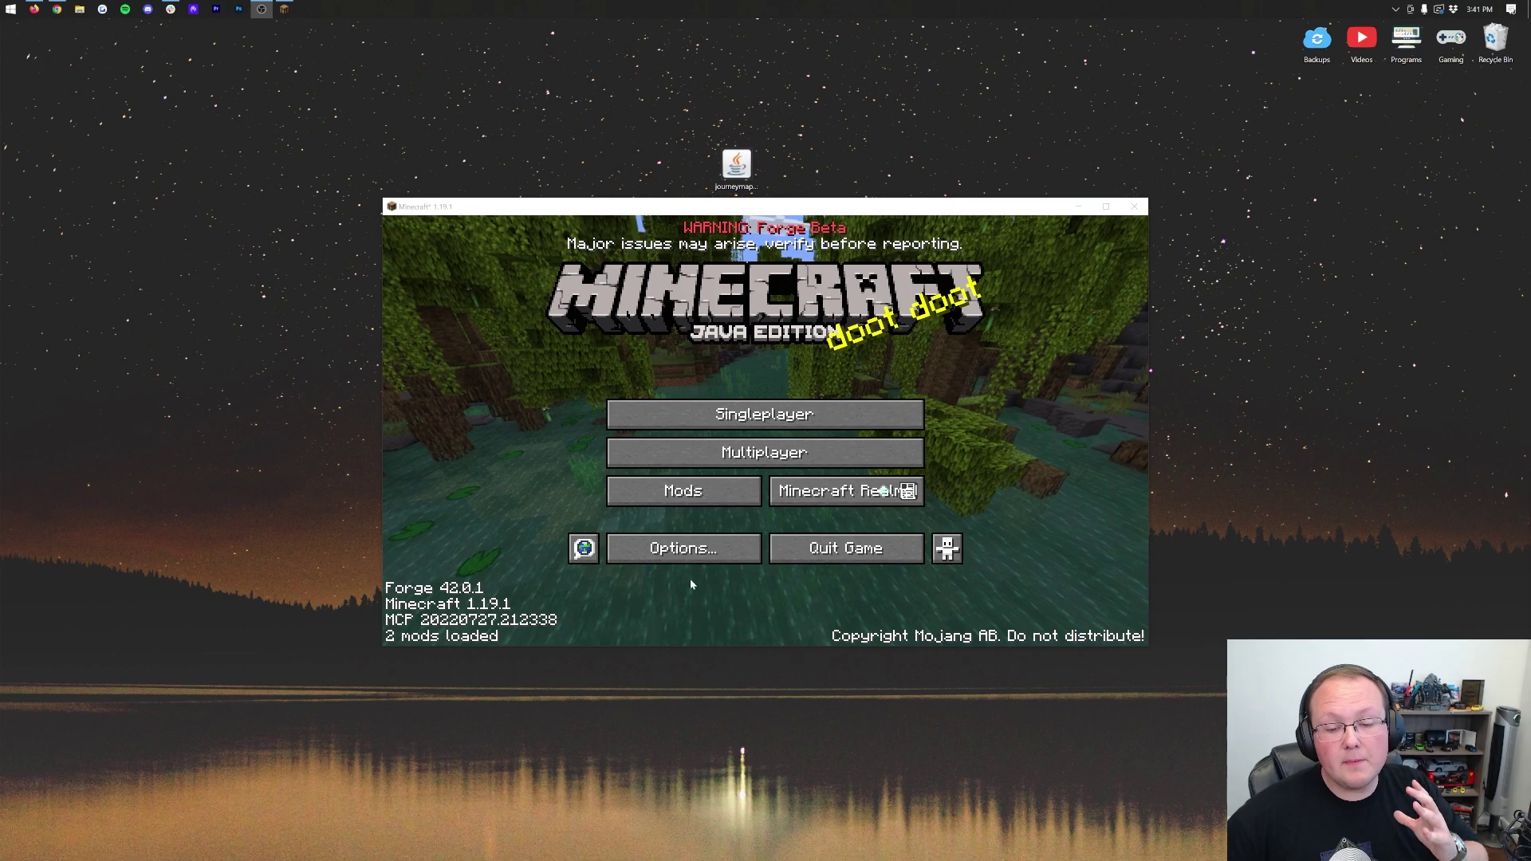
Open the game's mods folder, move the JourneyMap jar from the desktop into it, and close the folder.
left_click(692, 499)
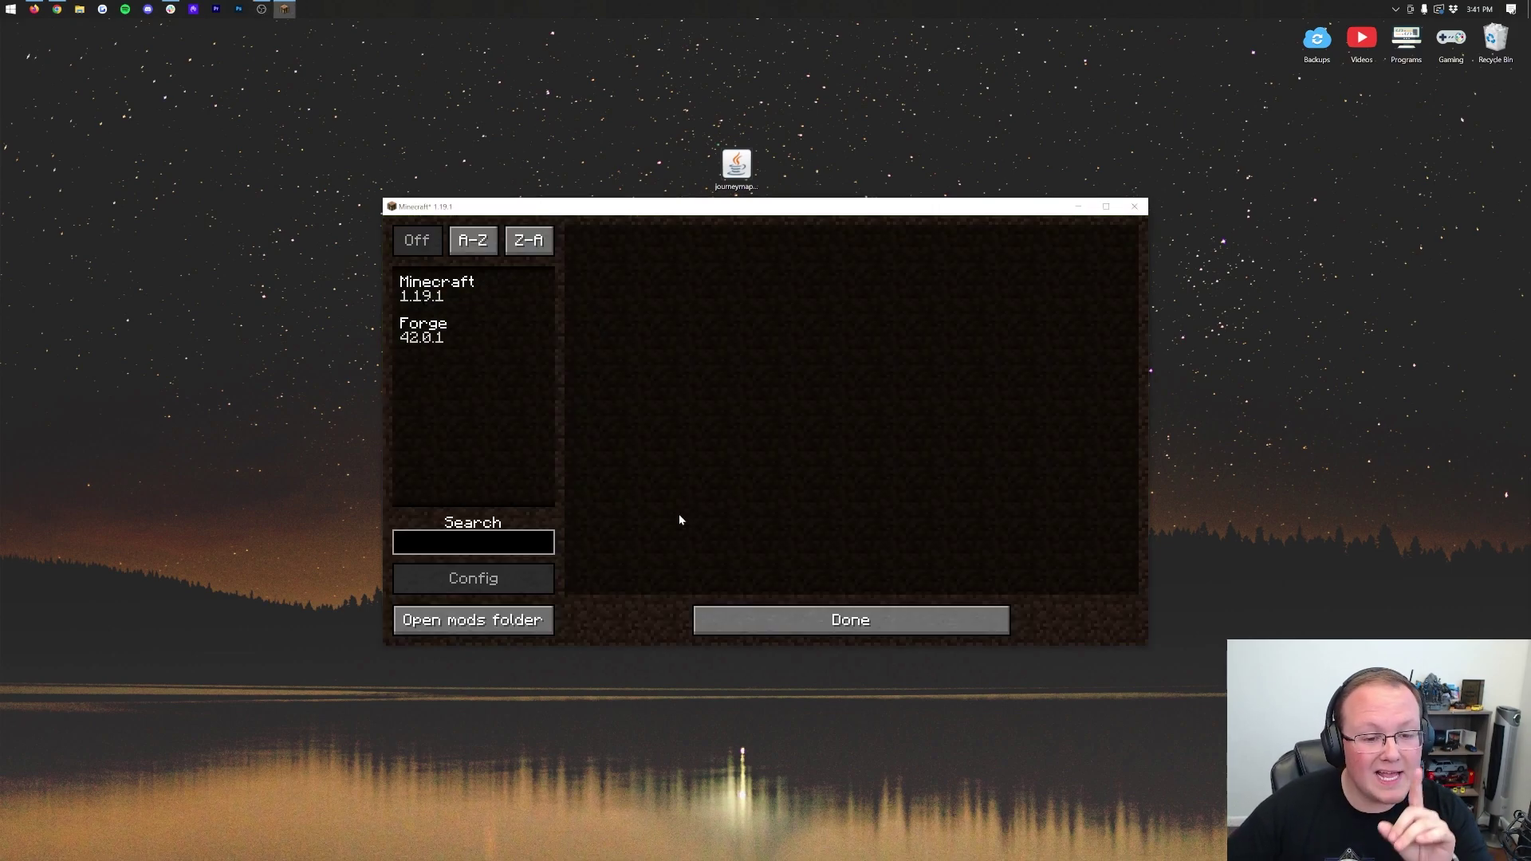
left_click(720, 614)
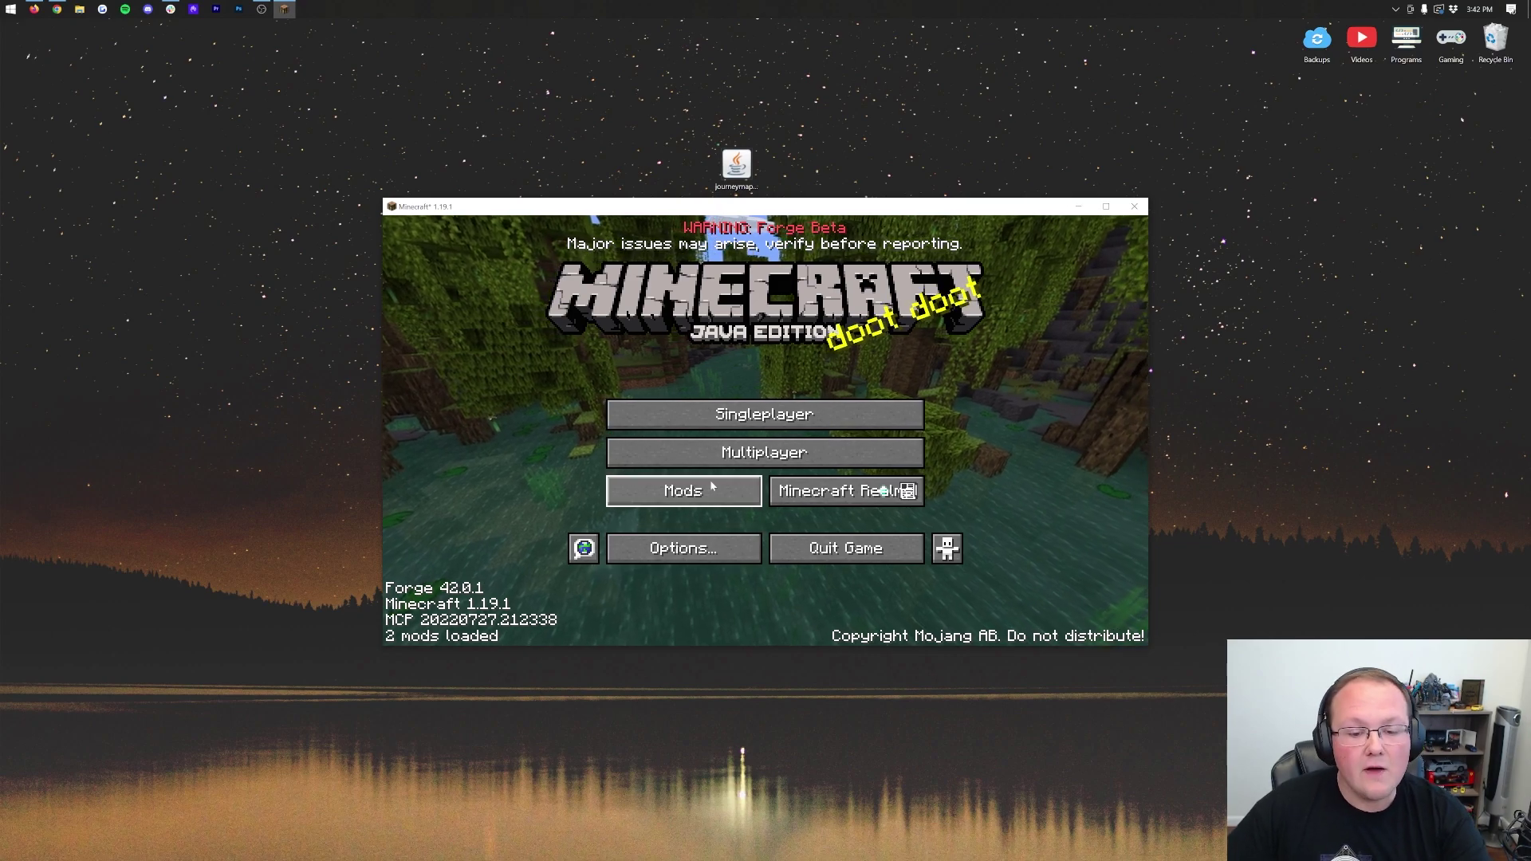
left_click(741, 490)
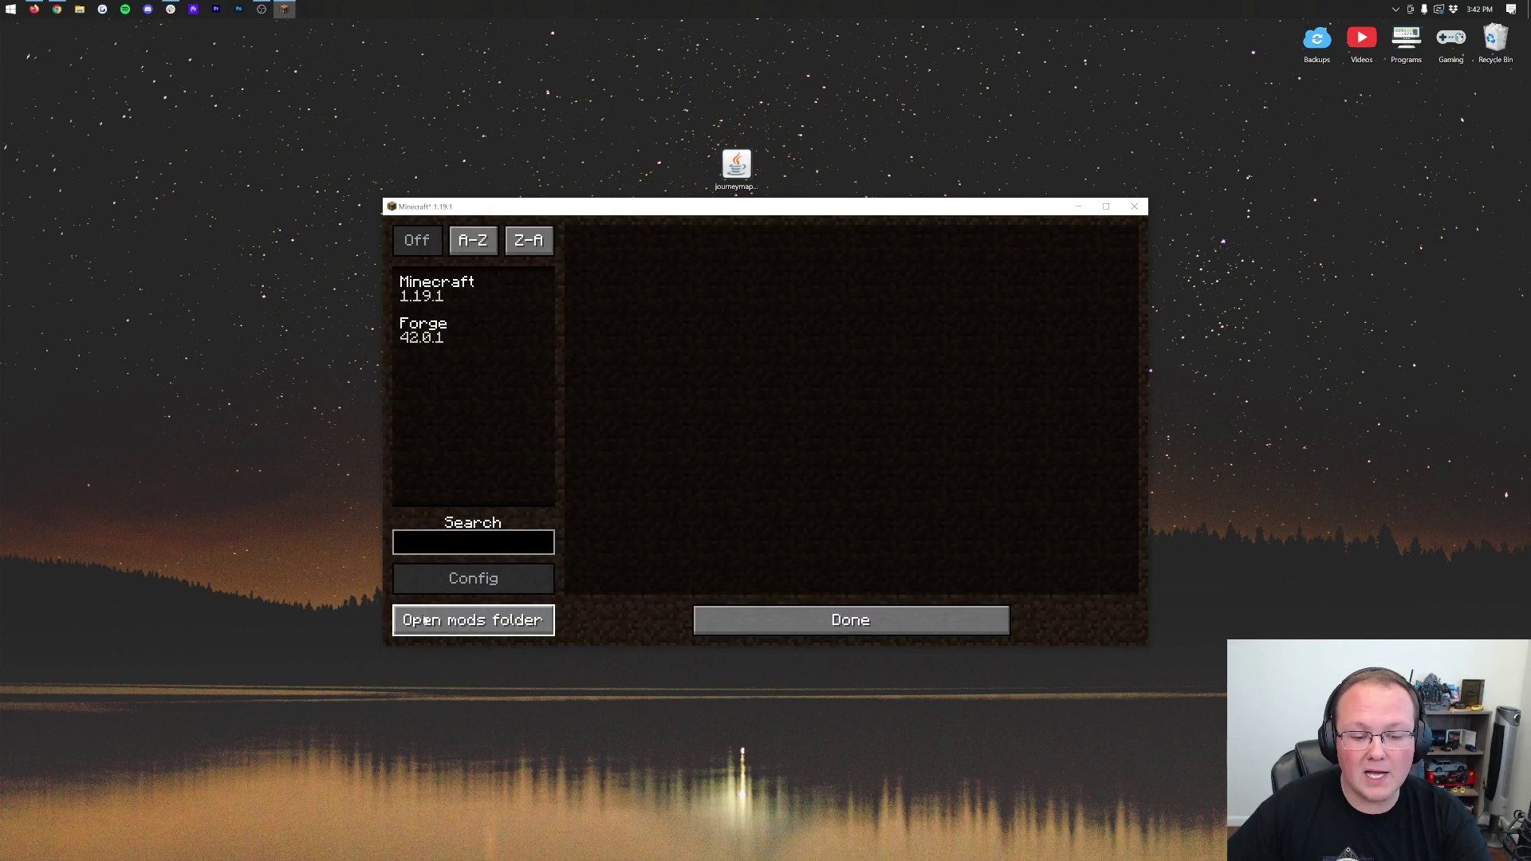
left_click(472, 620)
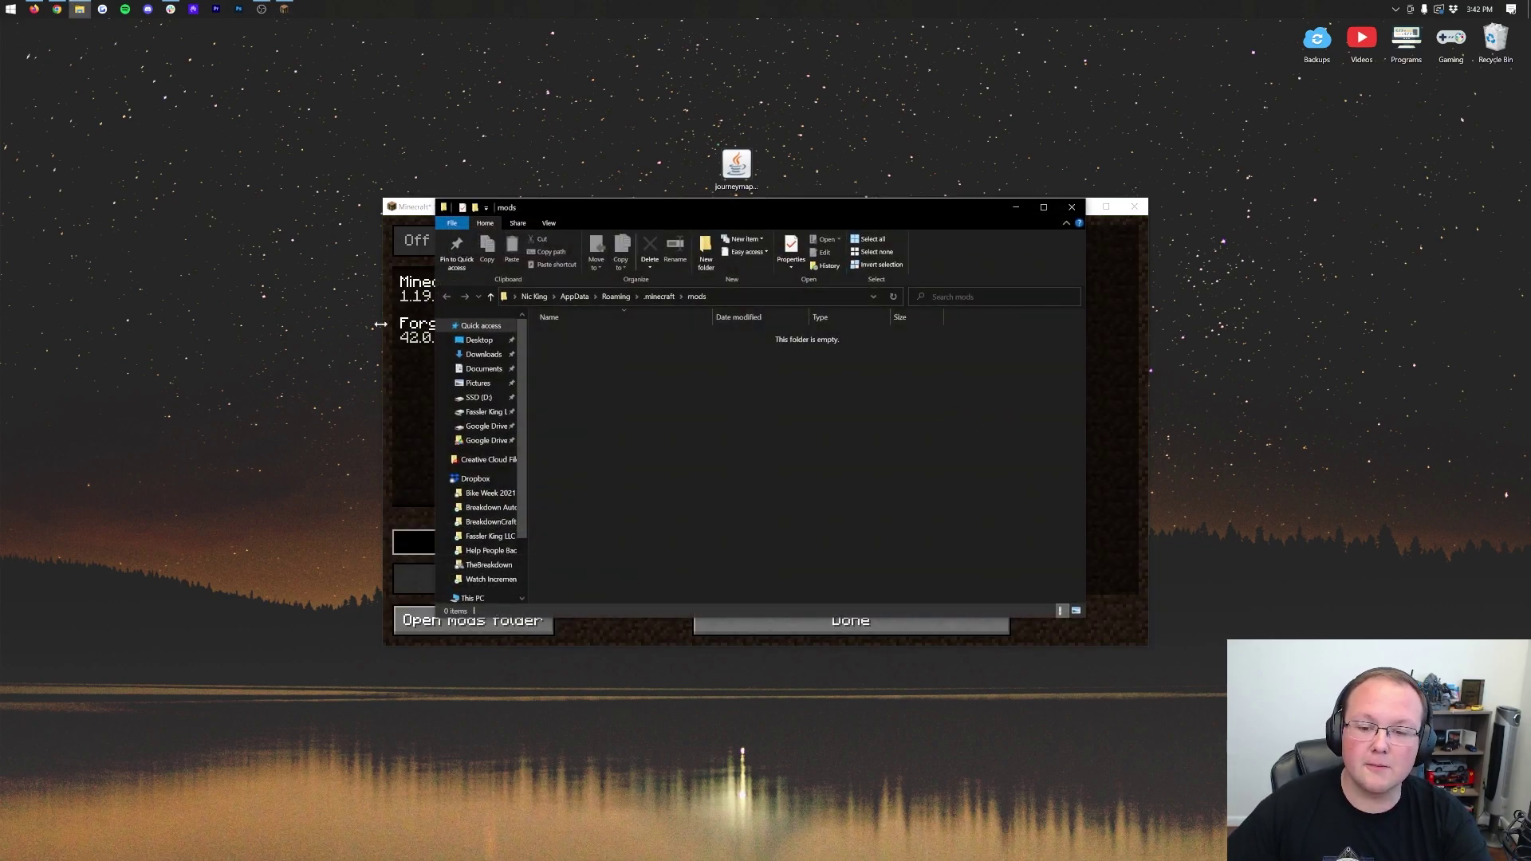
left_click_drag(735, 163, 792, 439)
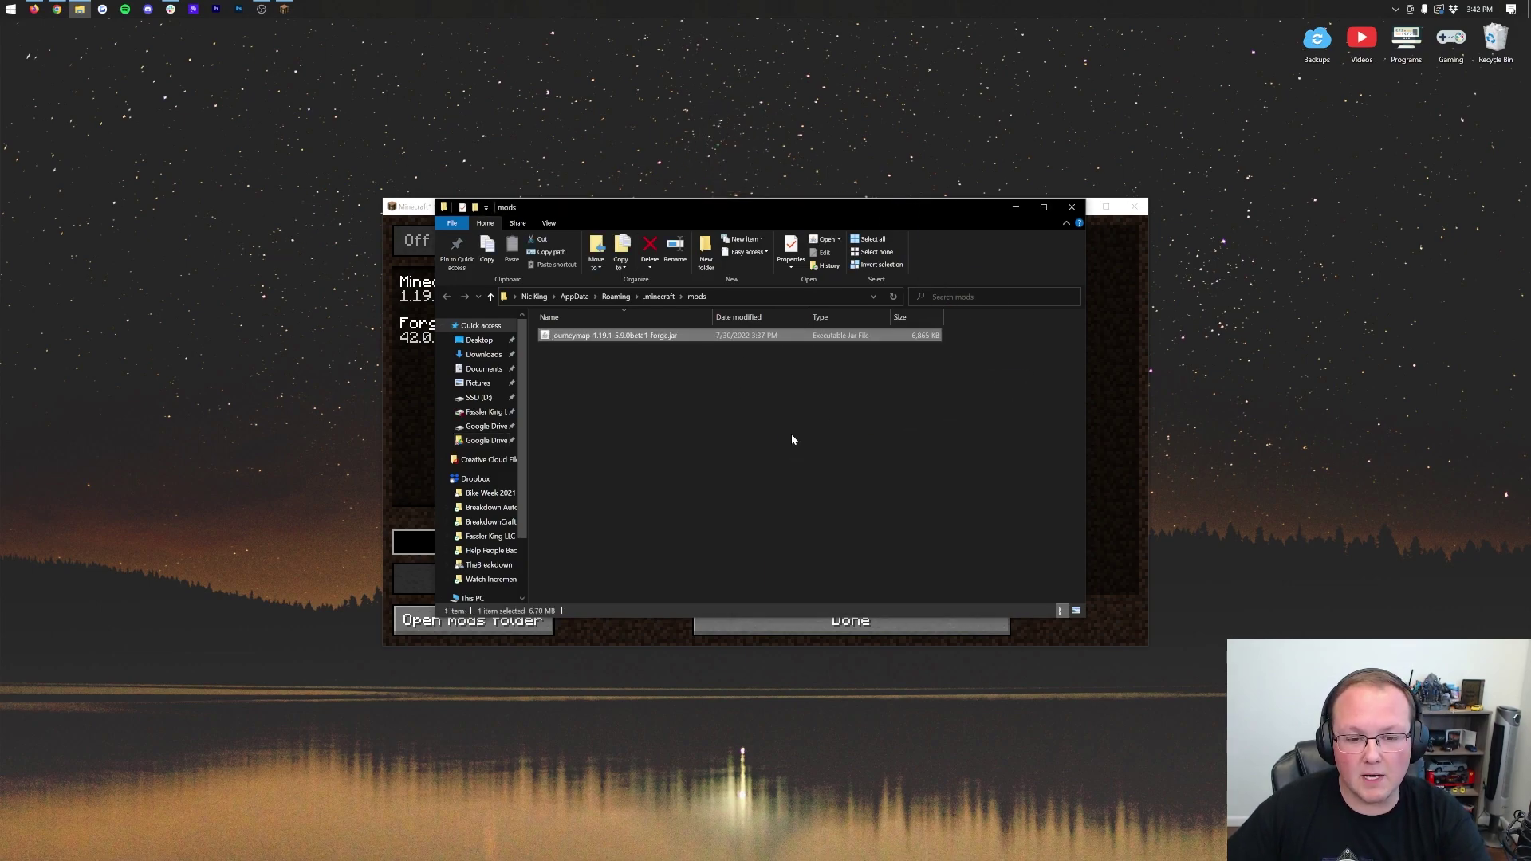
left_click(1071, 208)
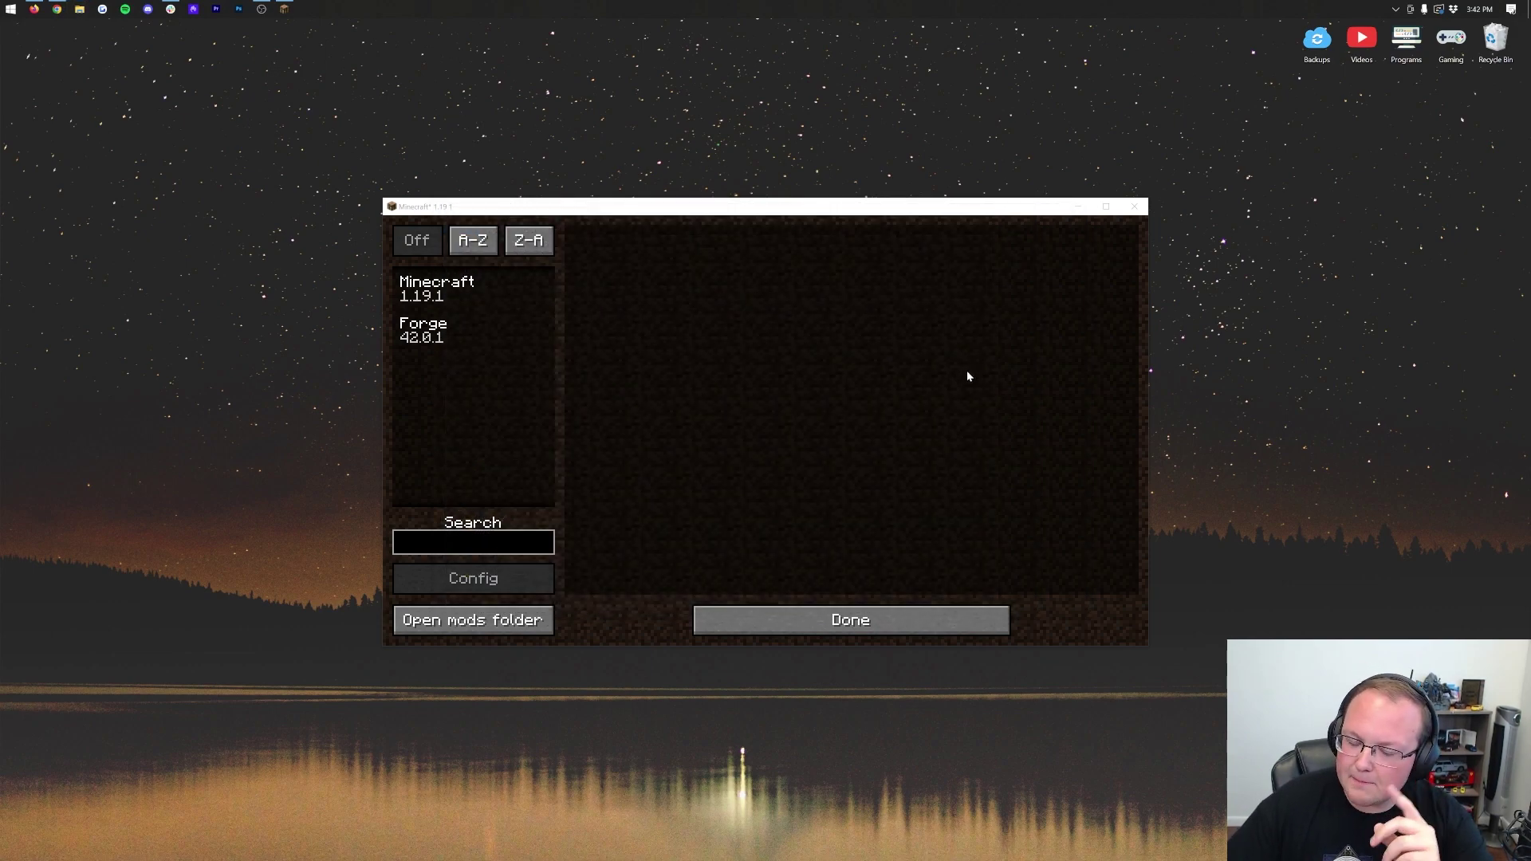
Quit the game and relaunch it from the Minecraft Launcher with the Forge 1.19.1-forge-42.0.1 installation.
left_click(905, 618)
left_click(837, 542)
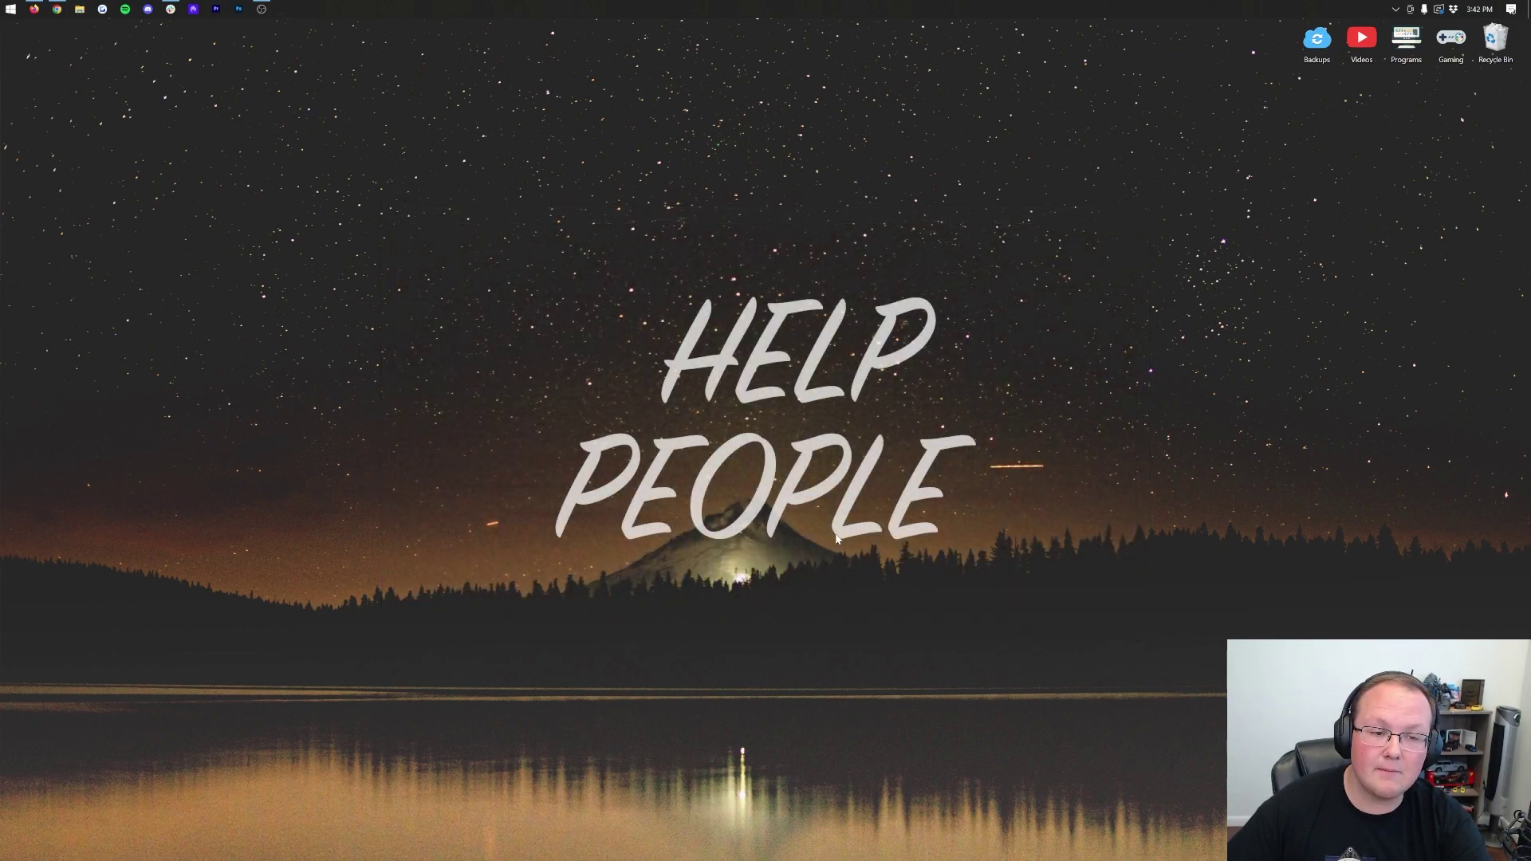
key("super")
key("super")
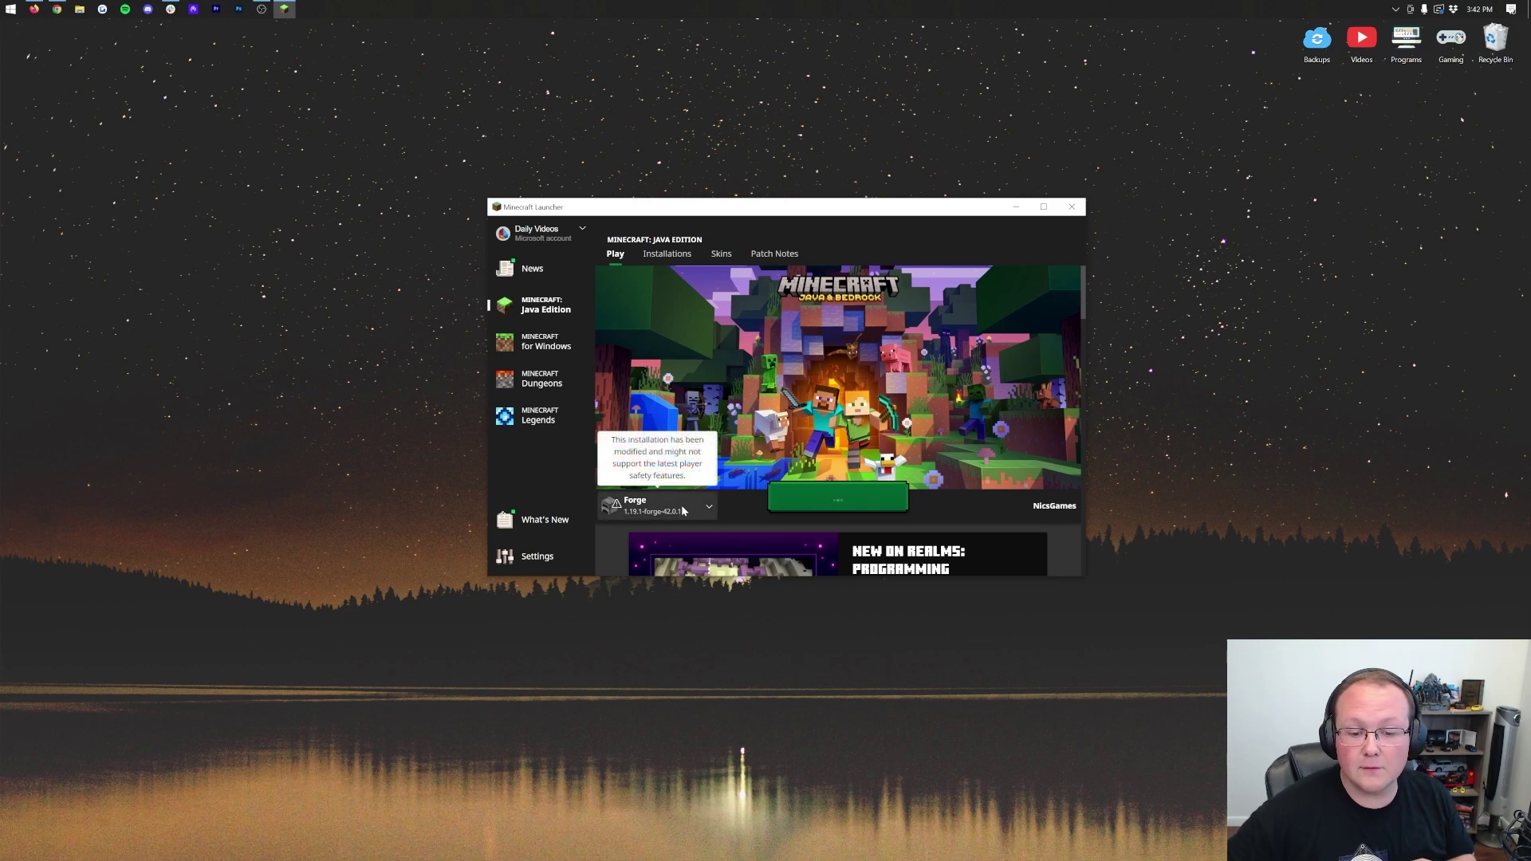
left_click(695, 510)
left_click(761, 355)
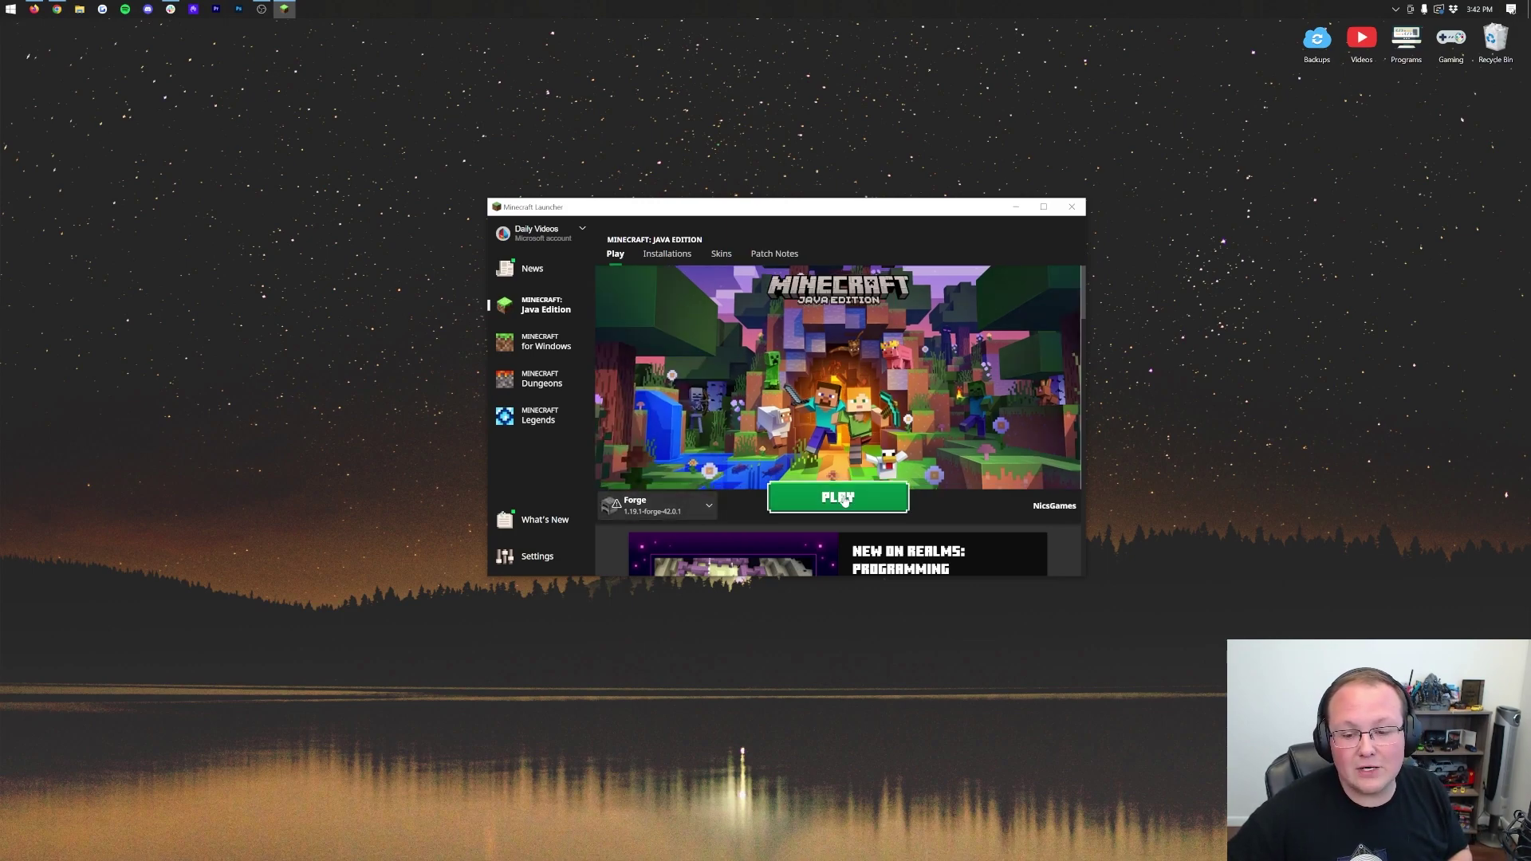
left_click(844, 499)
left_click(911, 460)
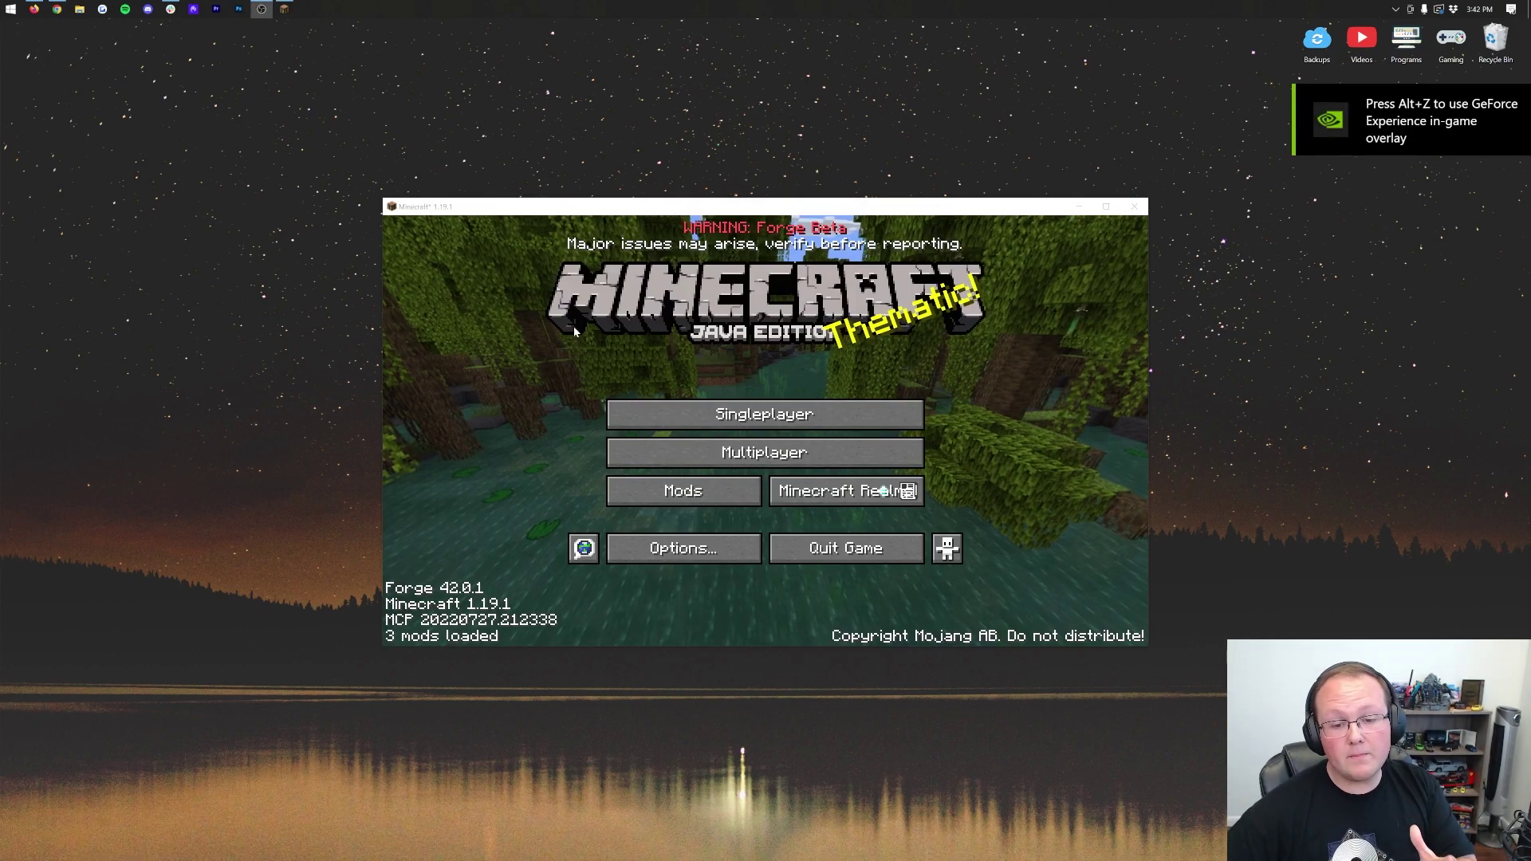
Examine the JourneyMap entry in the game's mod list and return to the title screen.
left_click(700, 507)
left_click(484, 367)
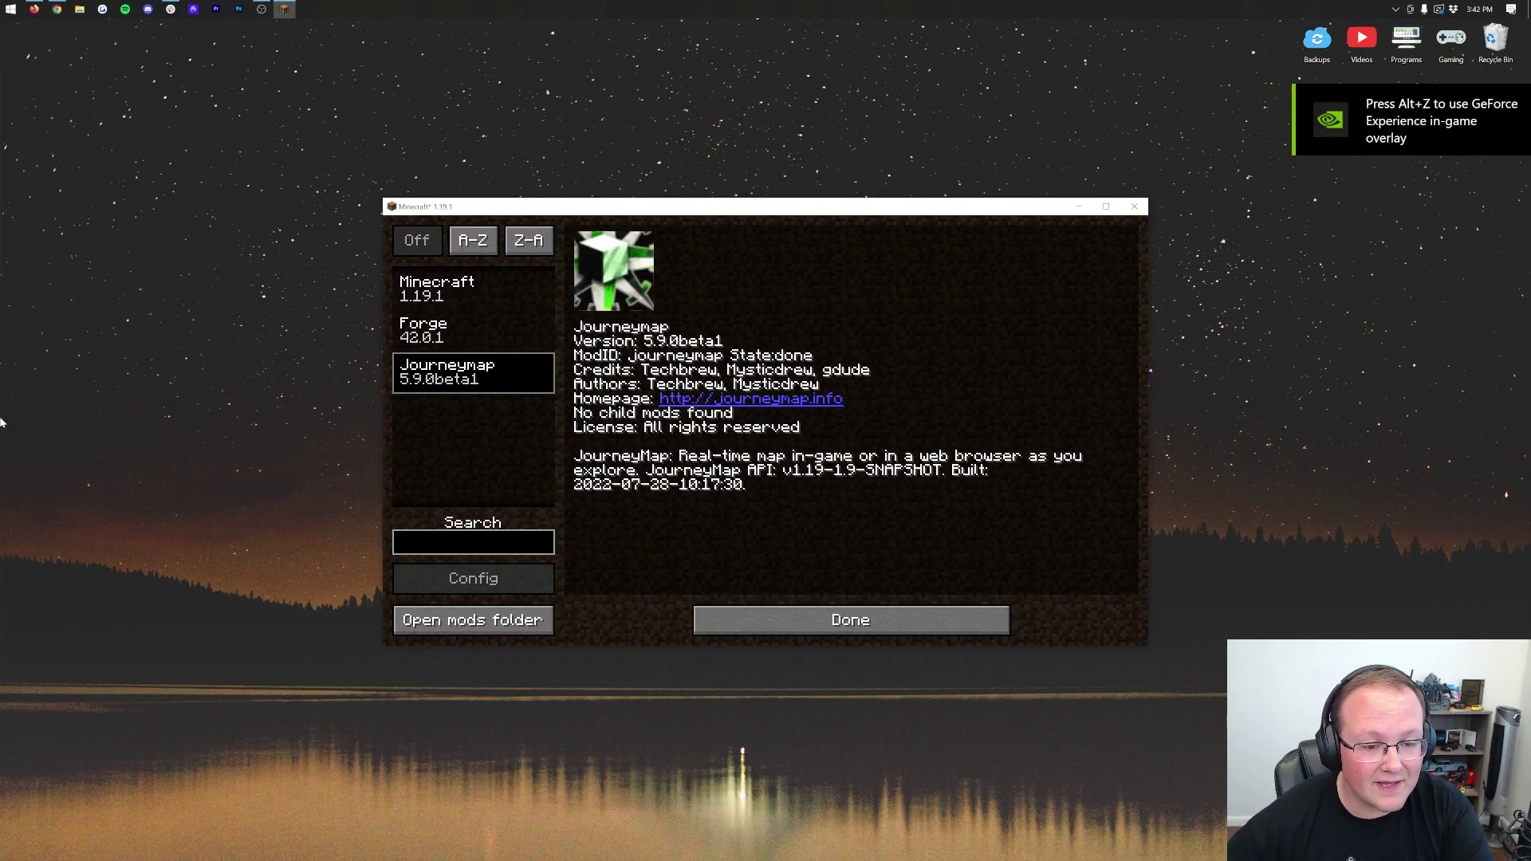
left_click(901, 620)
Load a singleplayer world, open JourneyMap's fullscreen map, dismiss its About screen, and zoom in around the player.
left_click(811, 416)
double_click(704, 318)
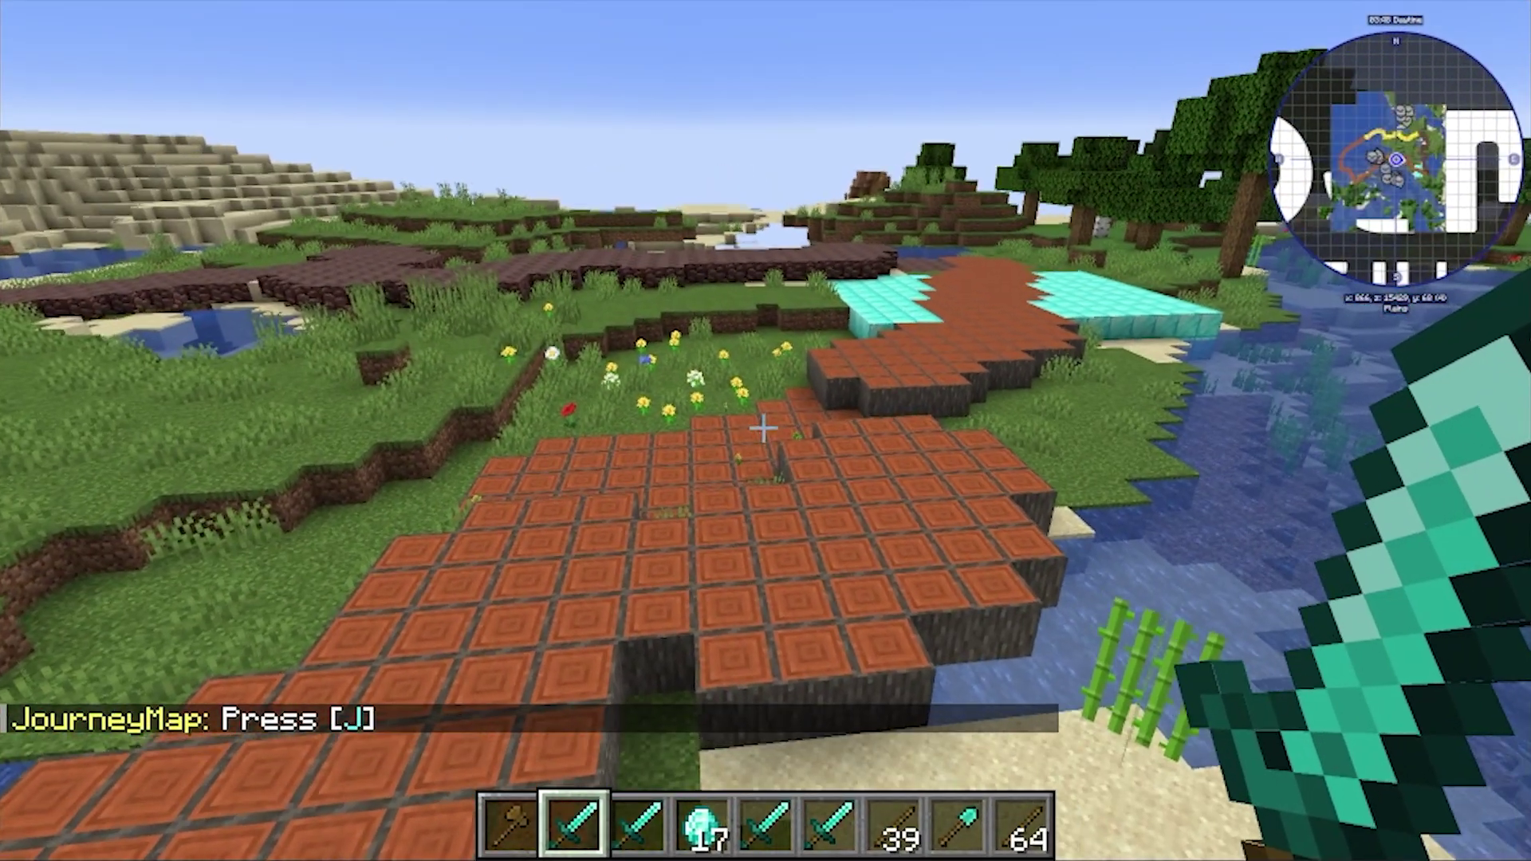
key("j")
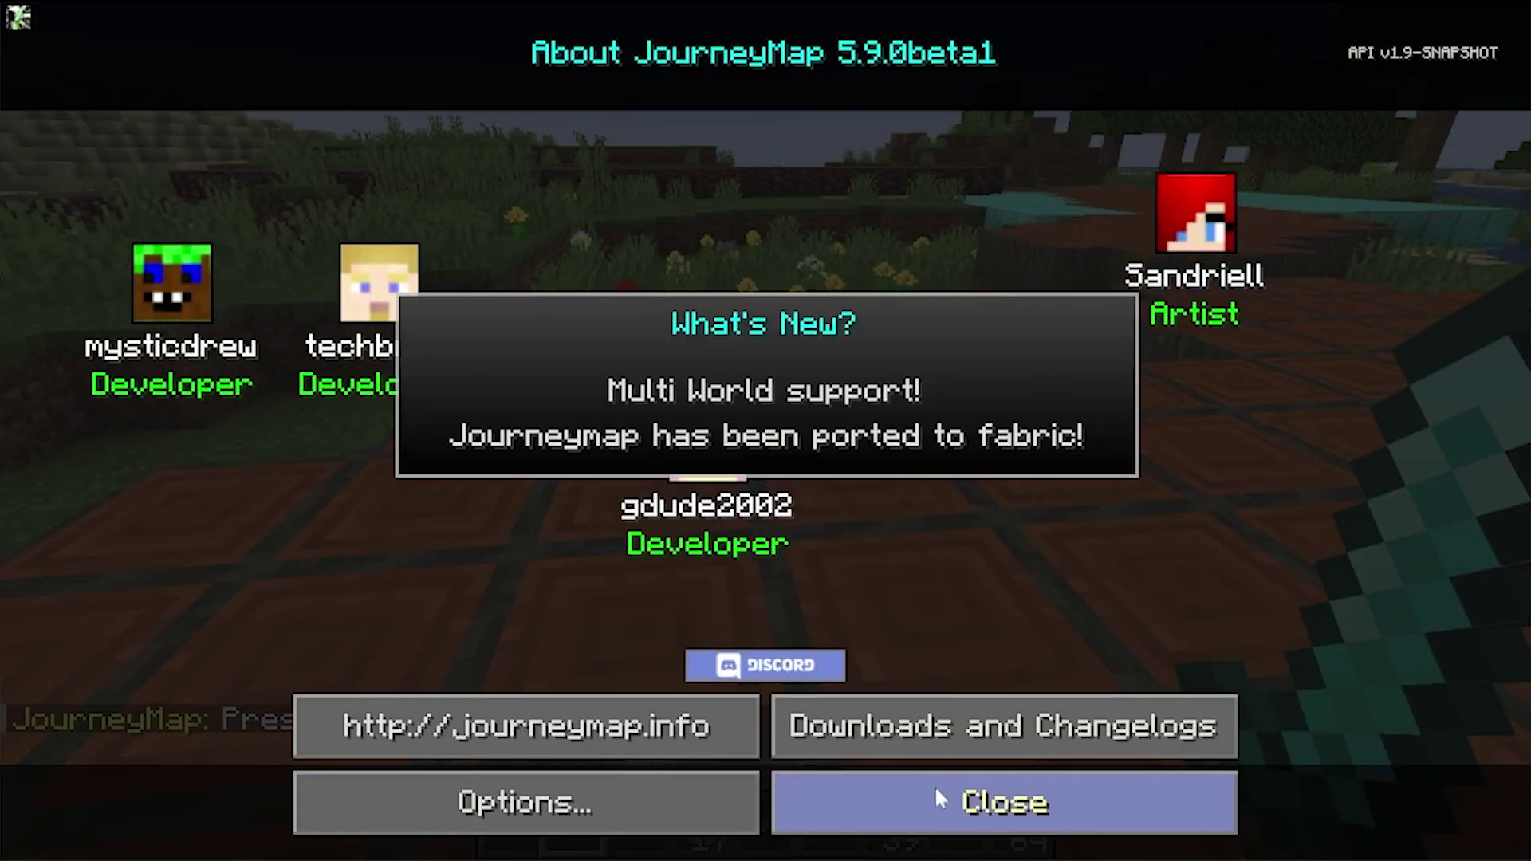
left_click(953, 801)
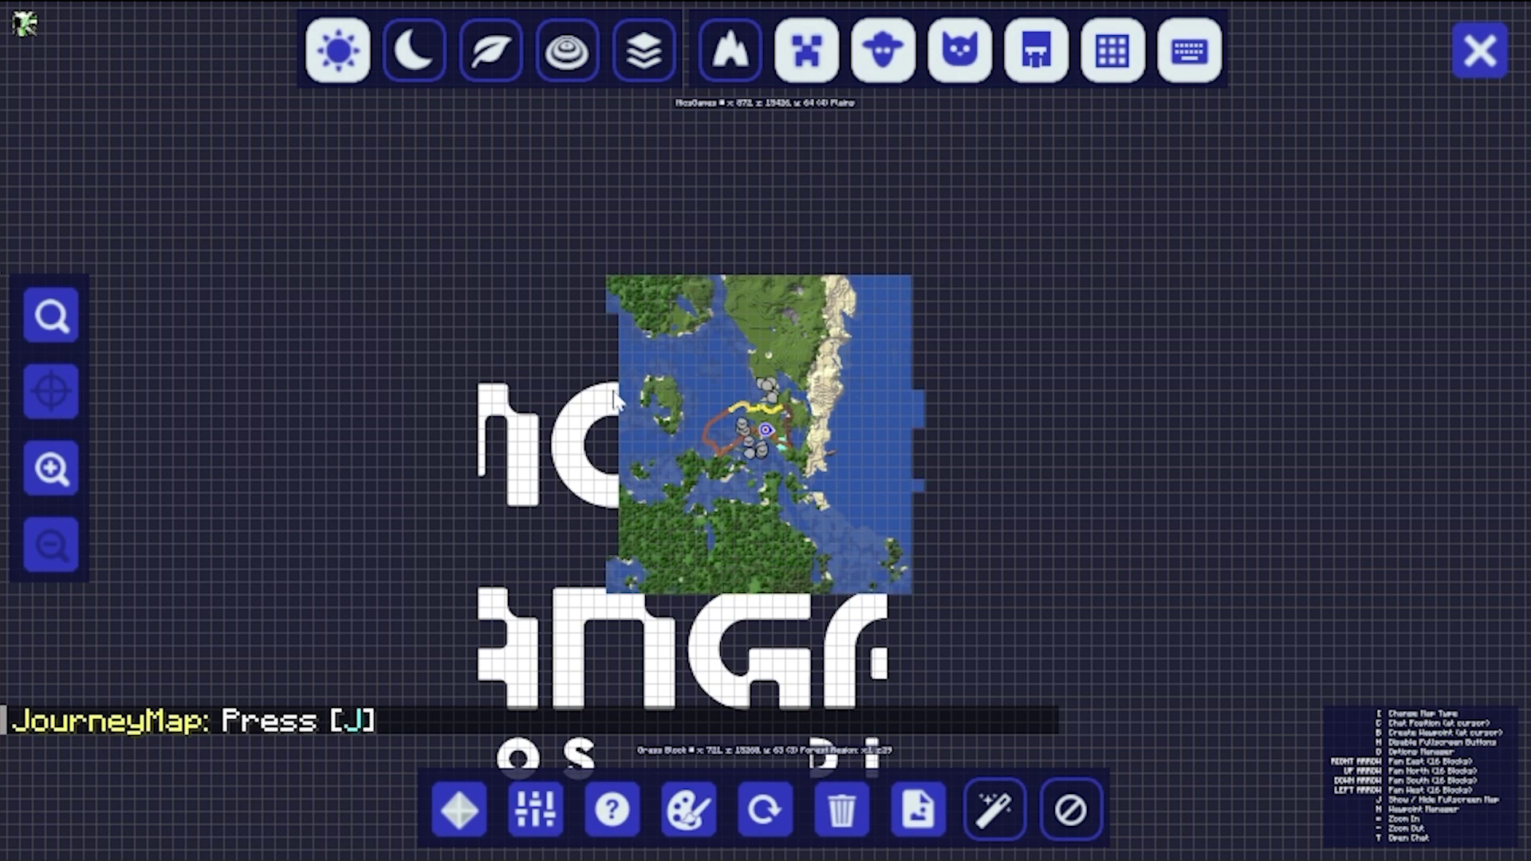
scroll(723, 457, "up", 2)
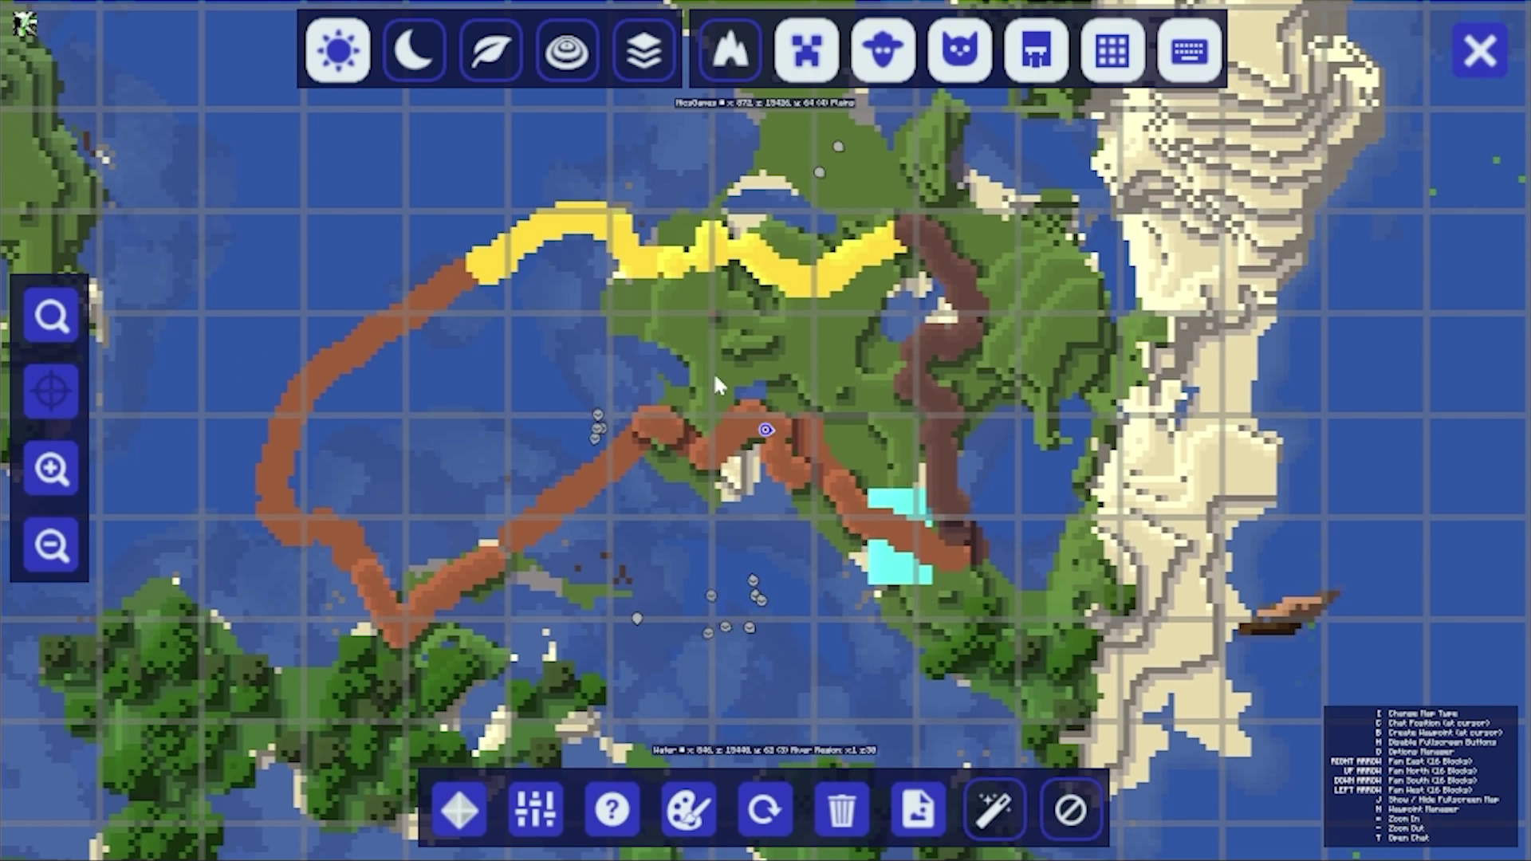
Create a yellow waypoint (RGB 254, 254, 51) named "World Edit Place" at X 869, Z 15412, save it, and return to the world.
scroll(709, 431, "down", 2)
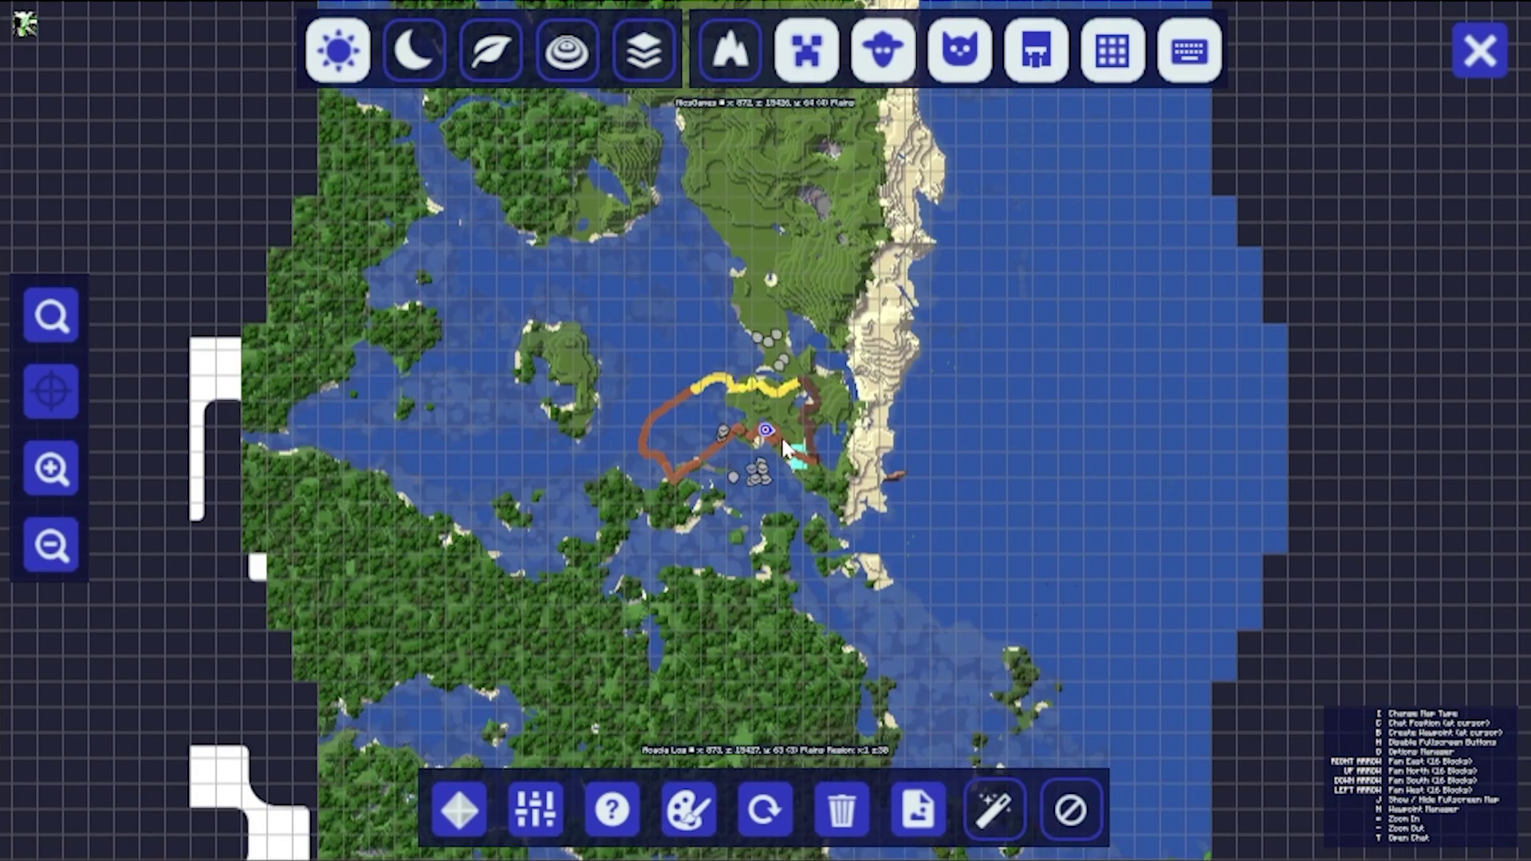
scroll(782, 441, "up", 2)
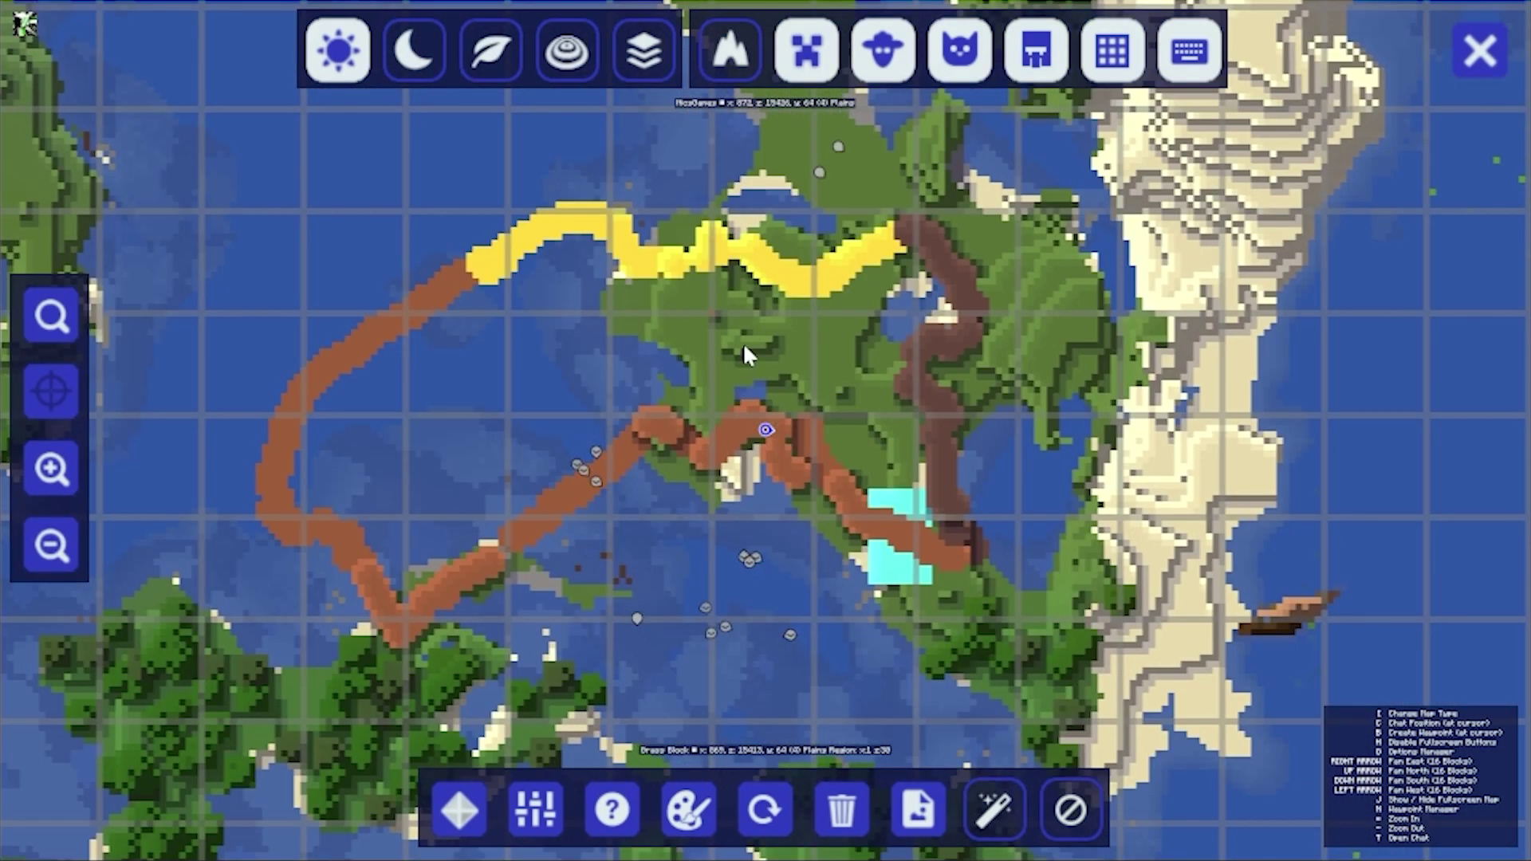
key("b")
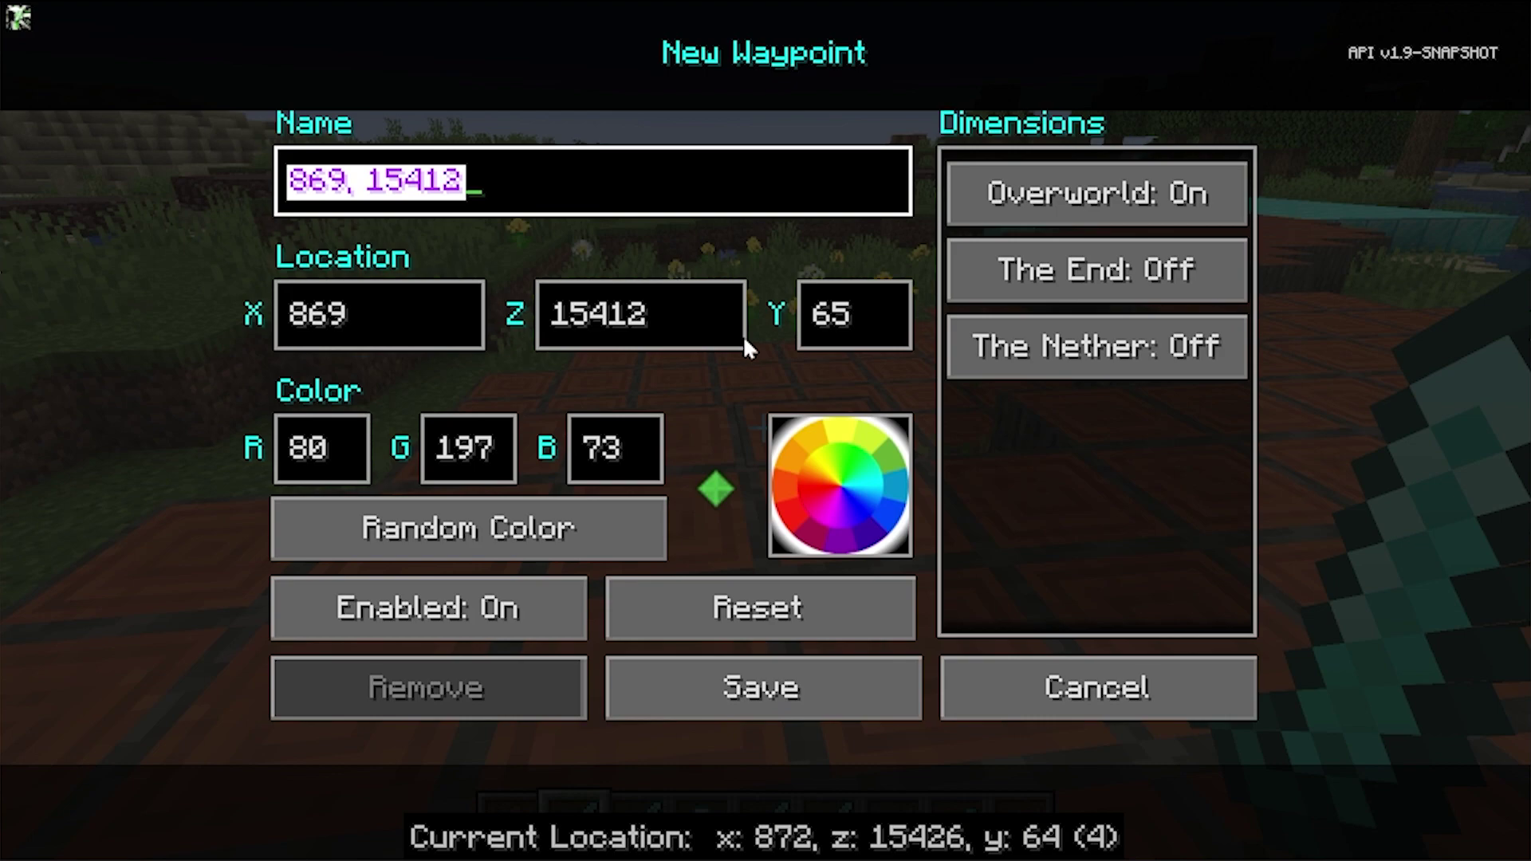
type("o")
key("BackSpace")
type("World Edi")
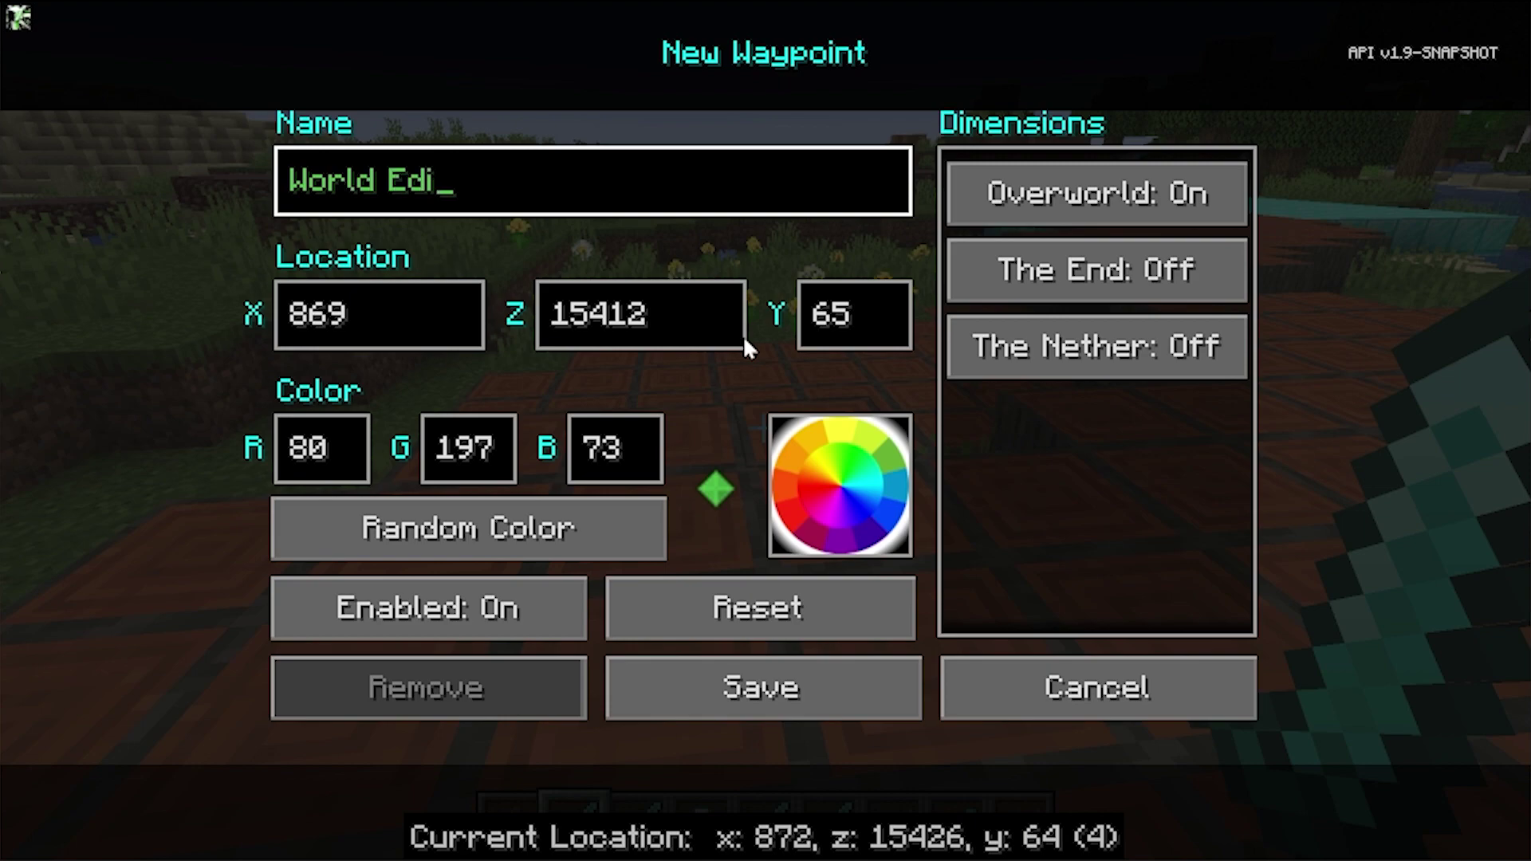
type("t Place")
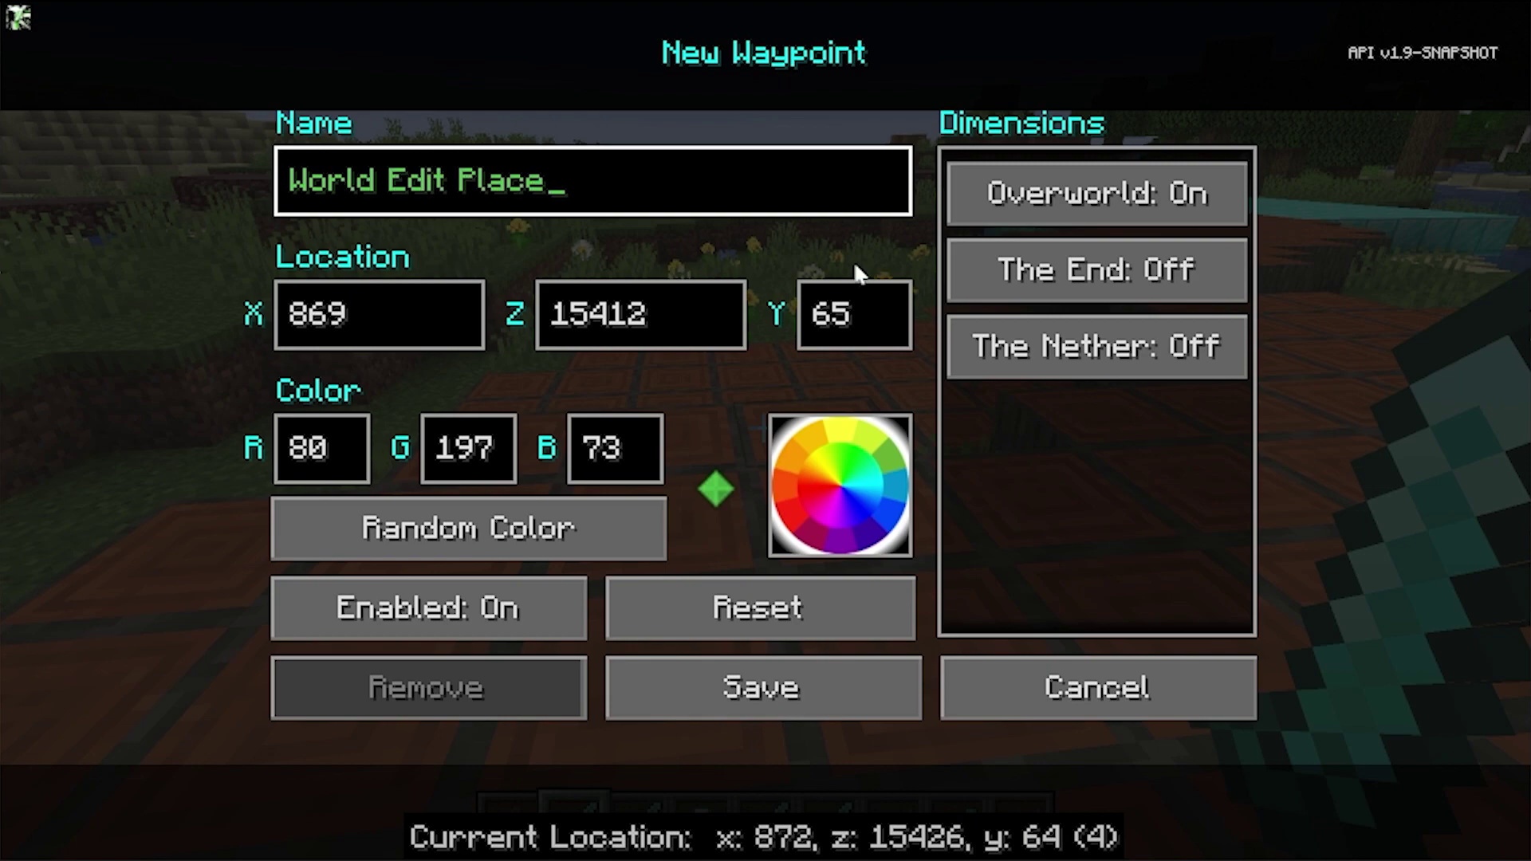
left_click(838, 425)
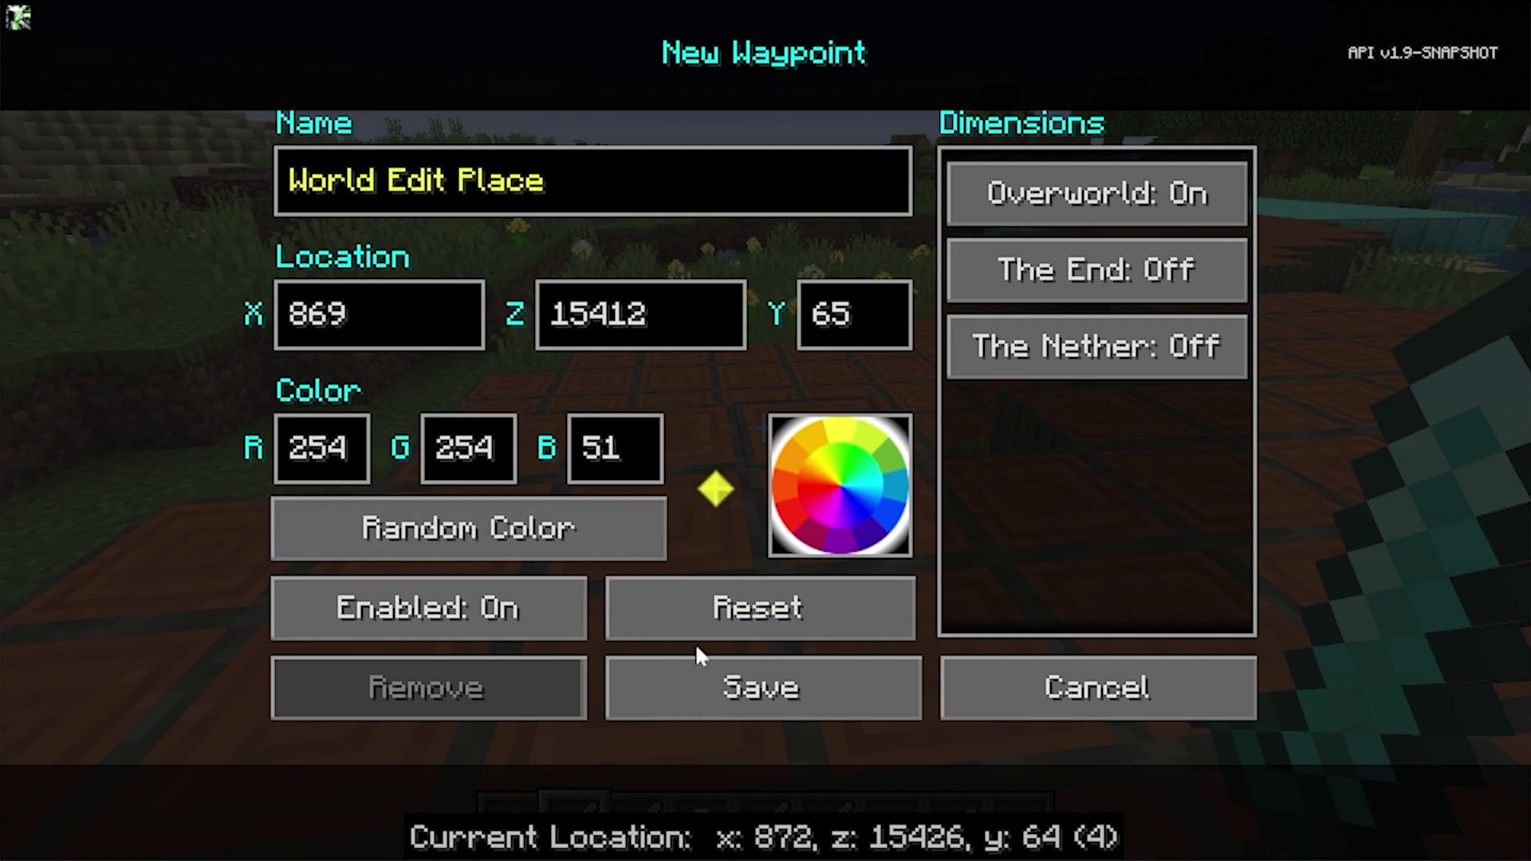
left_click(700, 668)
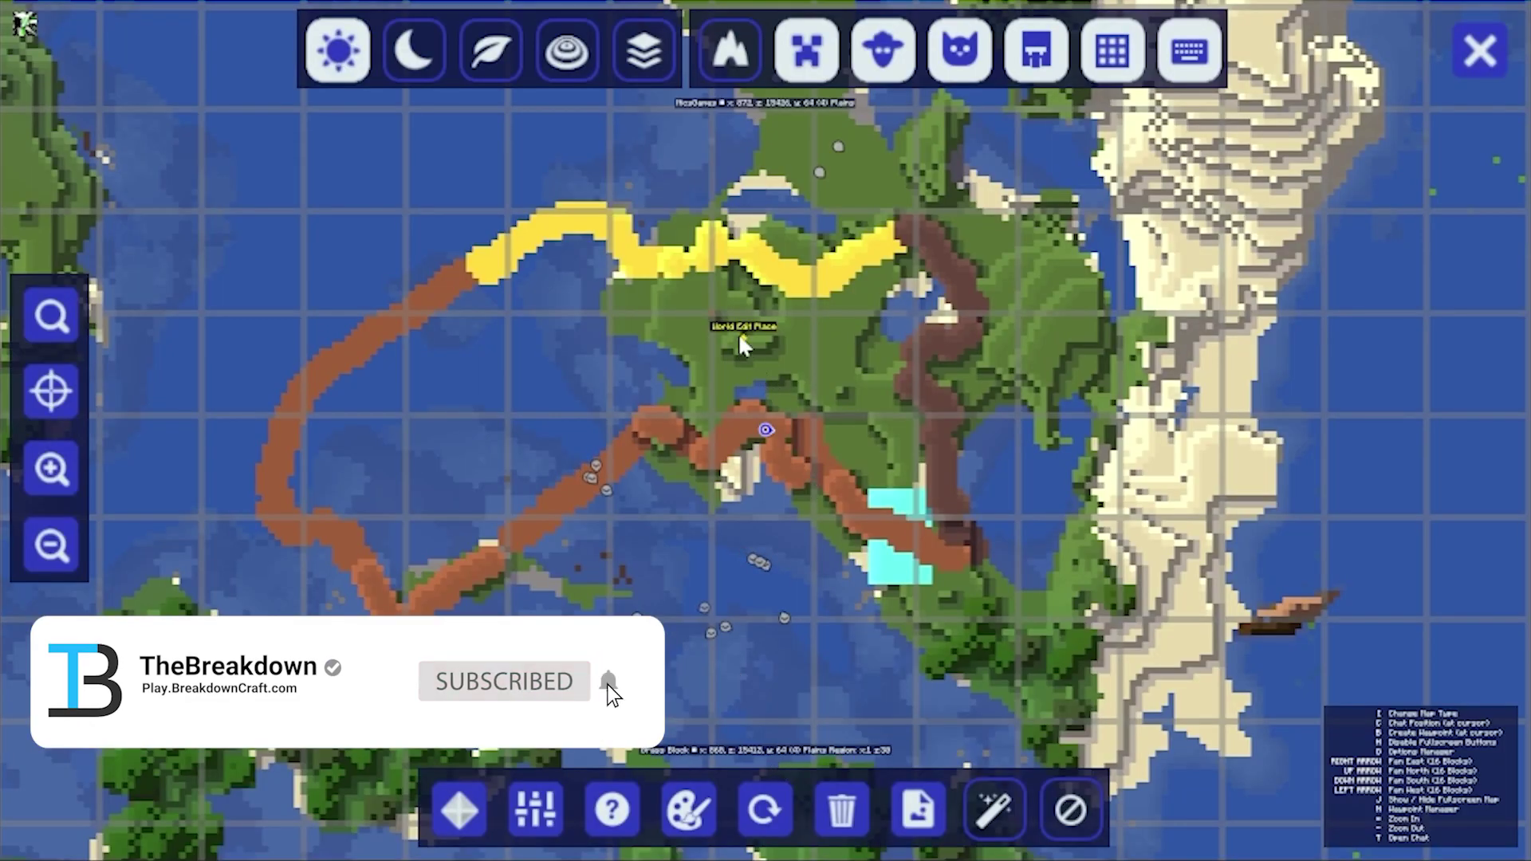
key("Escape")
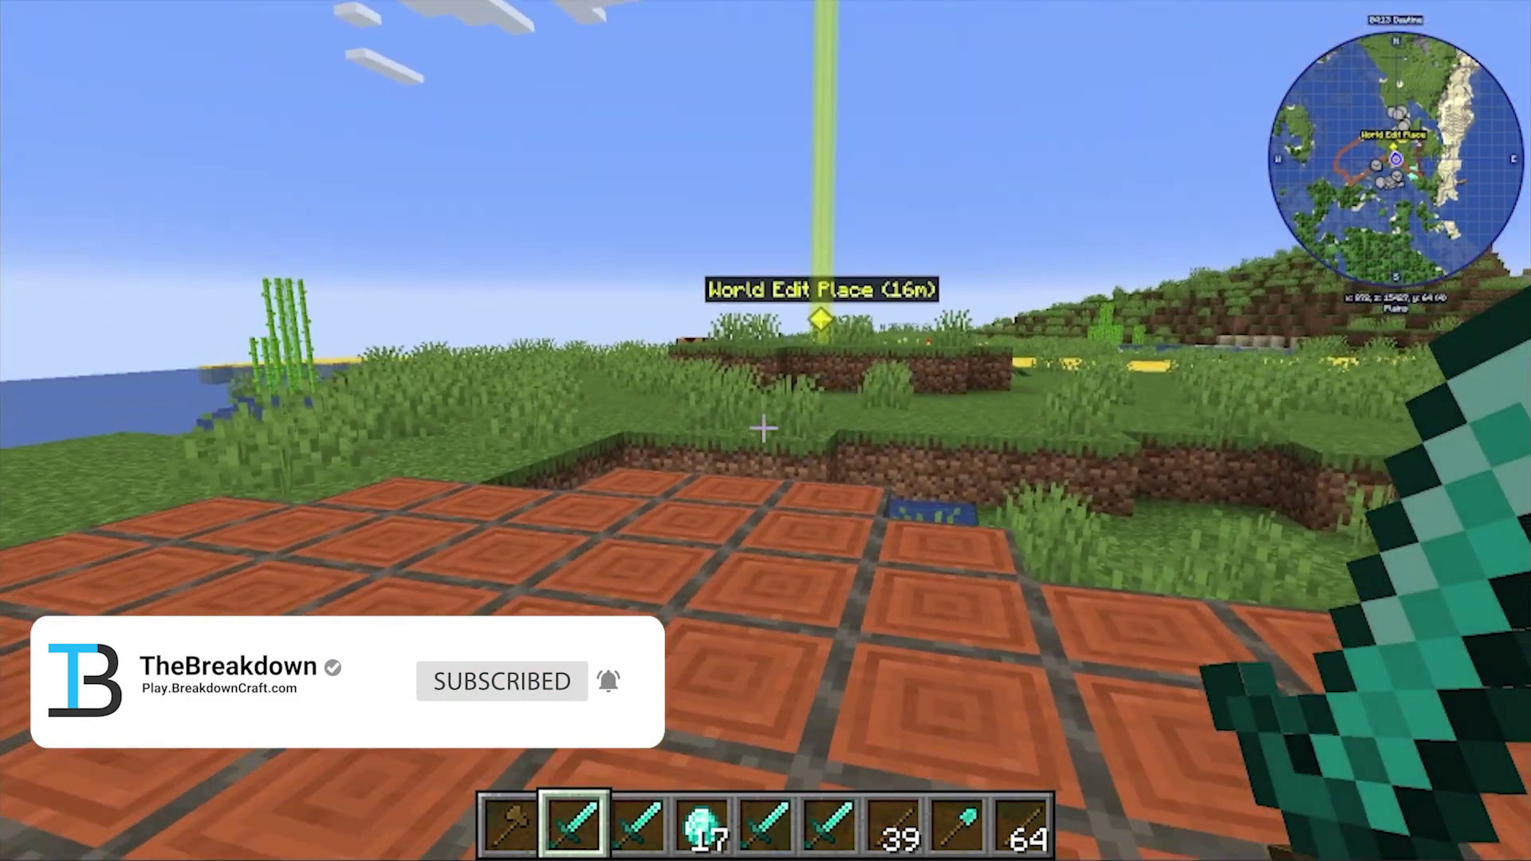
Travel north from the World Edit Place waypoint, over the hills and across the grassy plains beside the beach.
key("w")
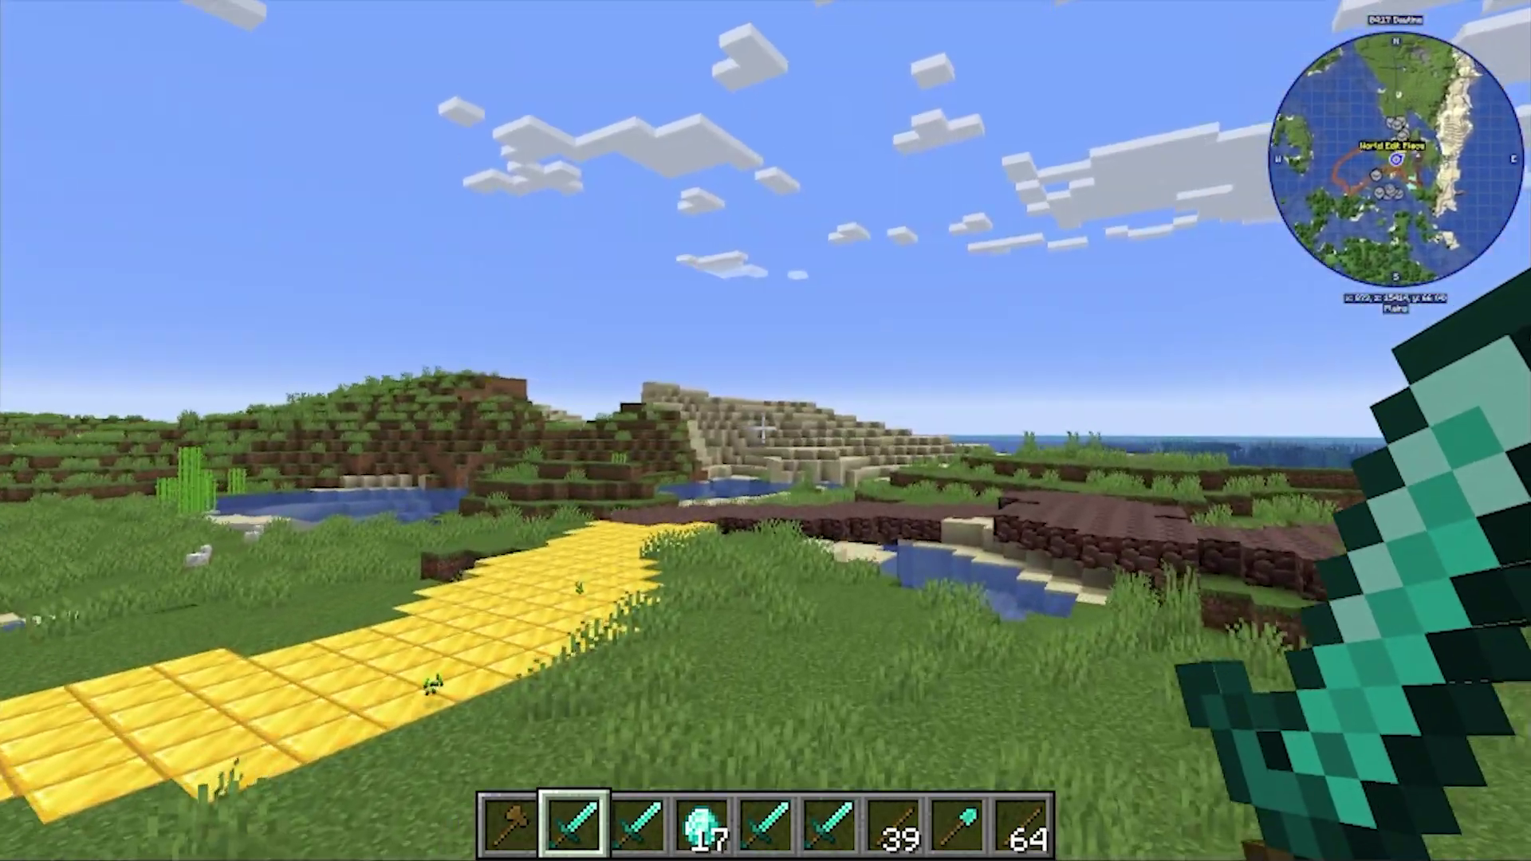
key("w")
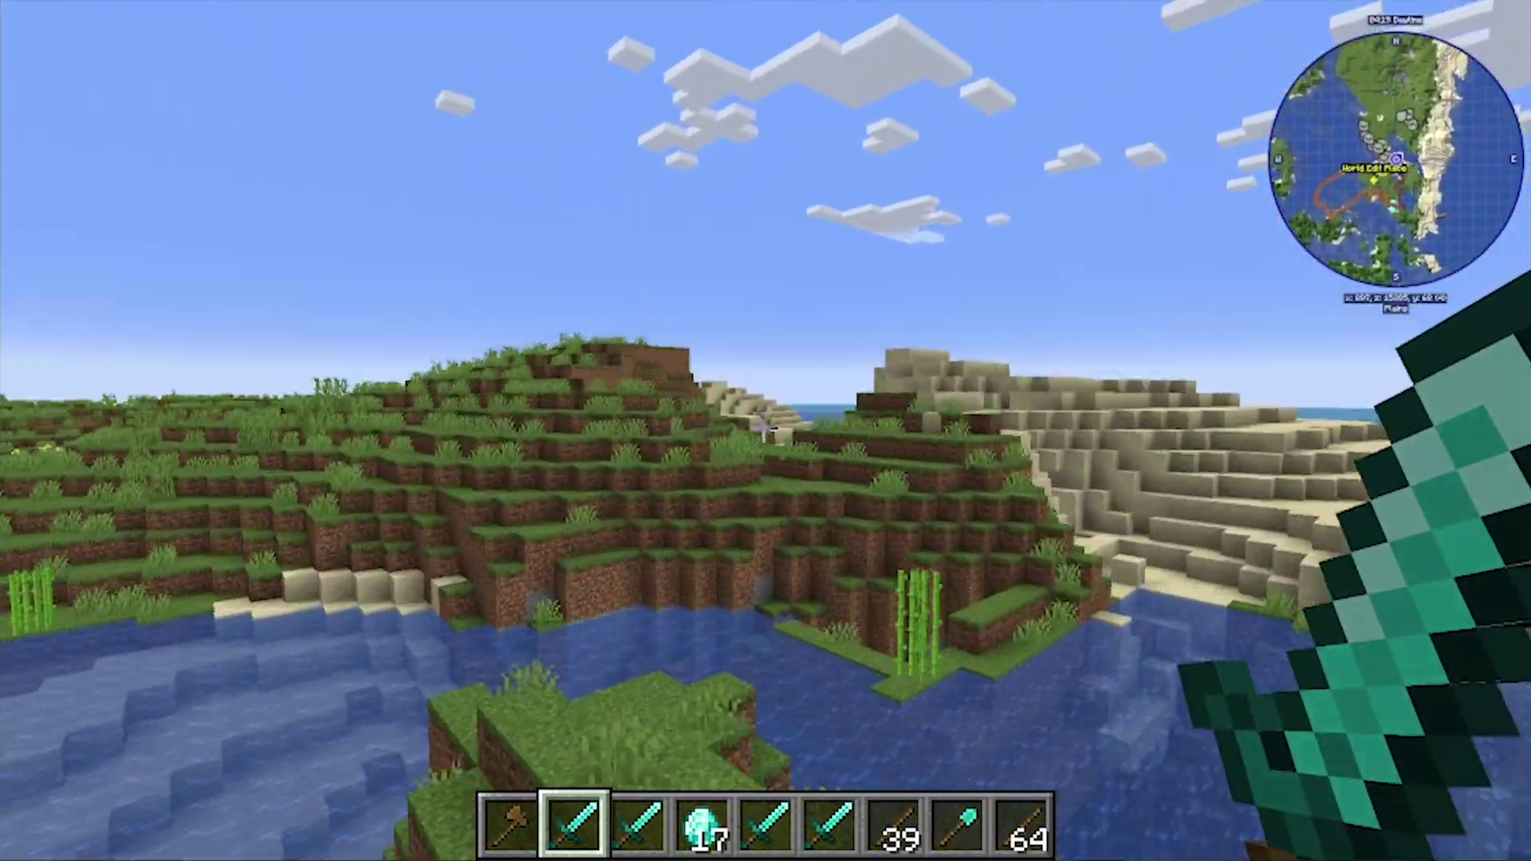
key("w")
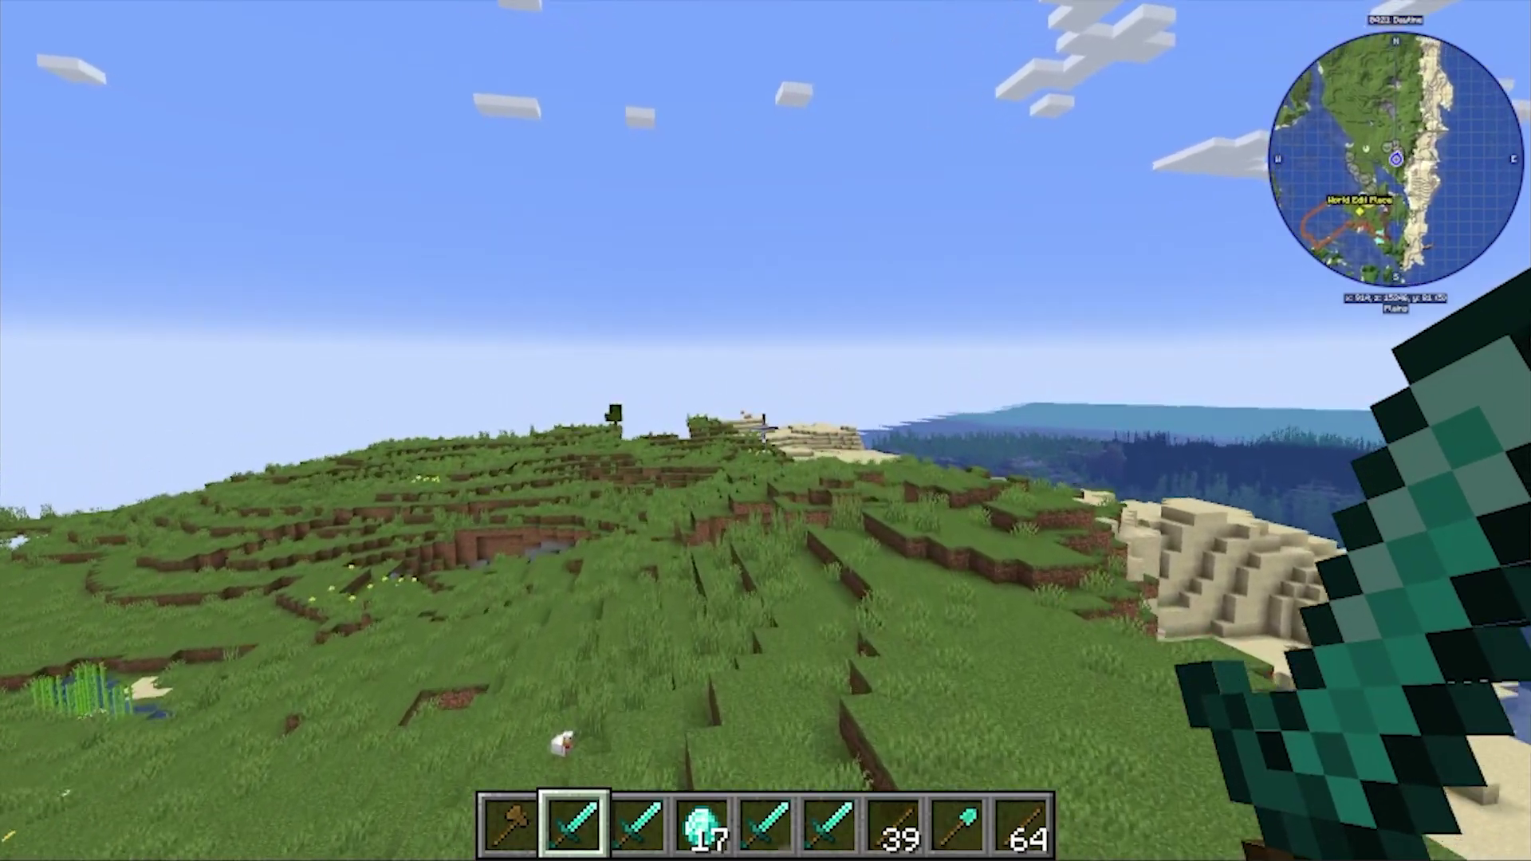
key("w")
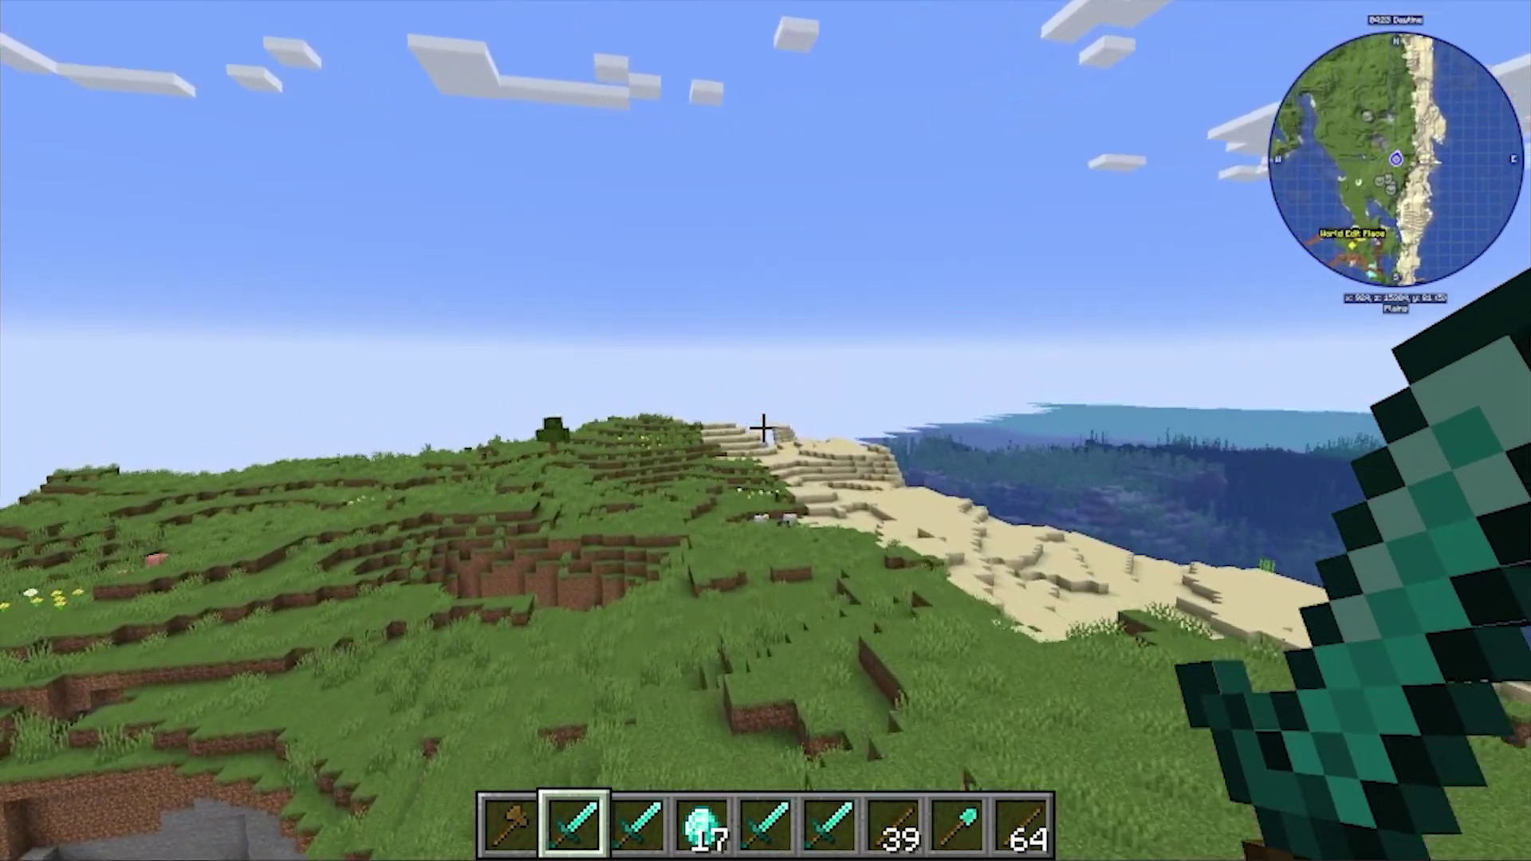
key("w")
key("t")
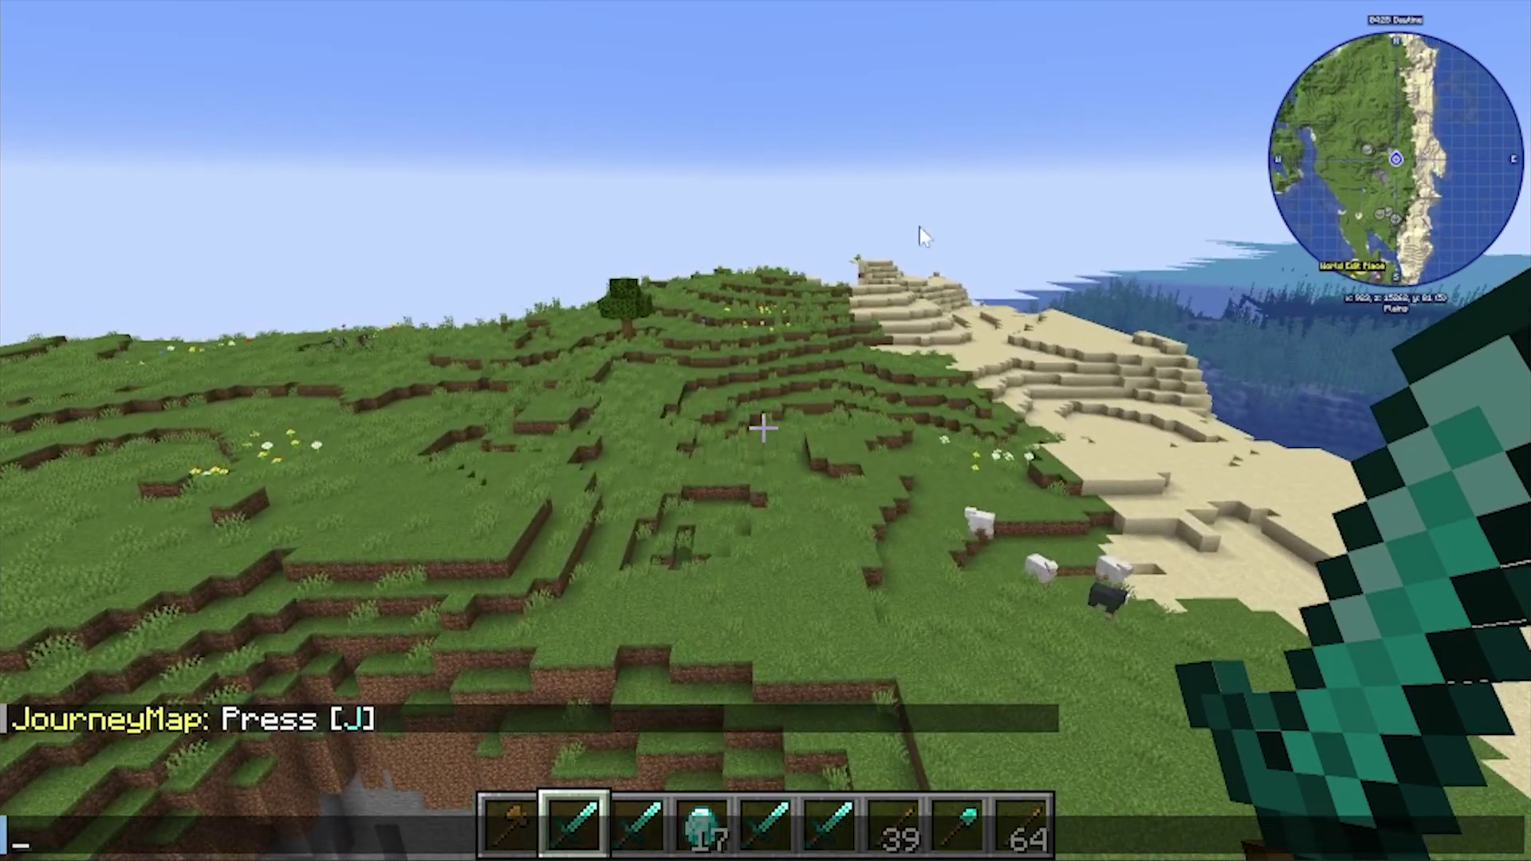
key("Escape")
key("w")
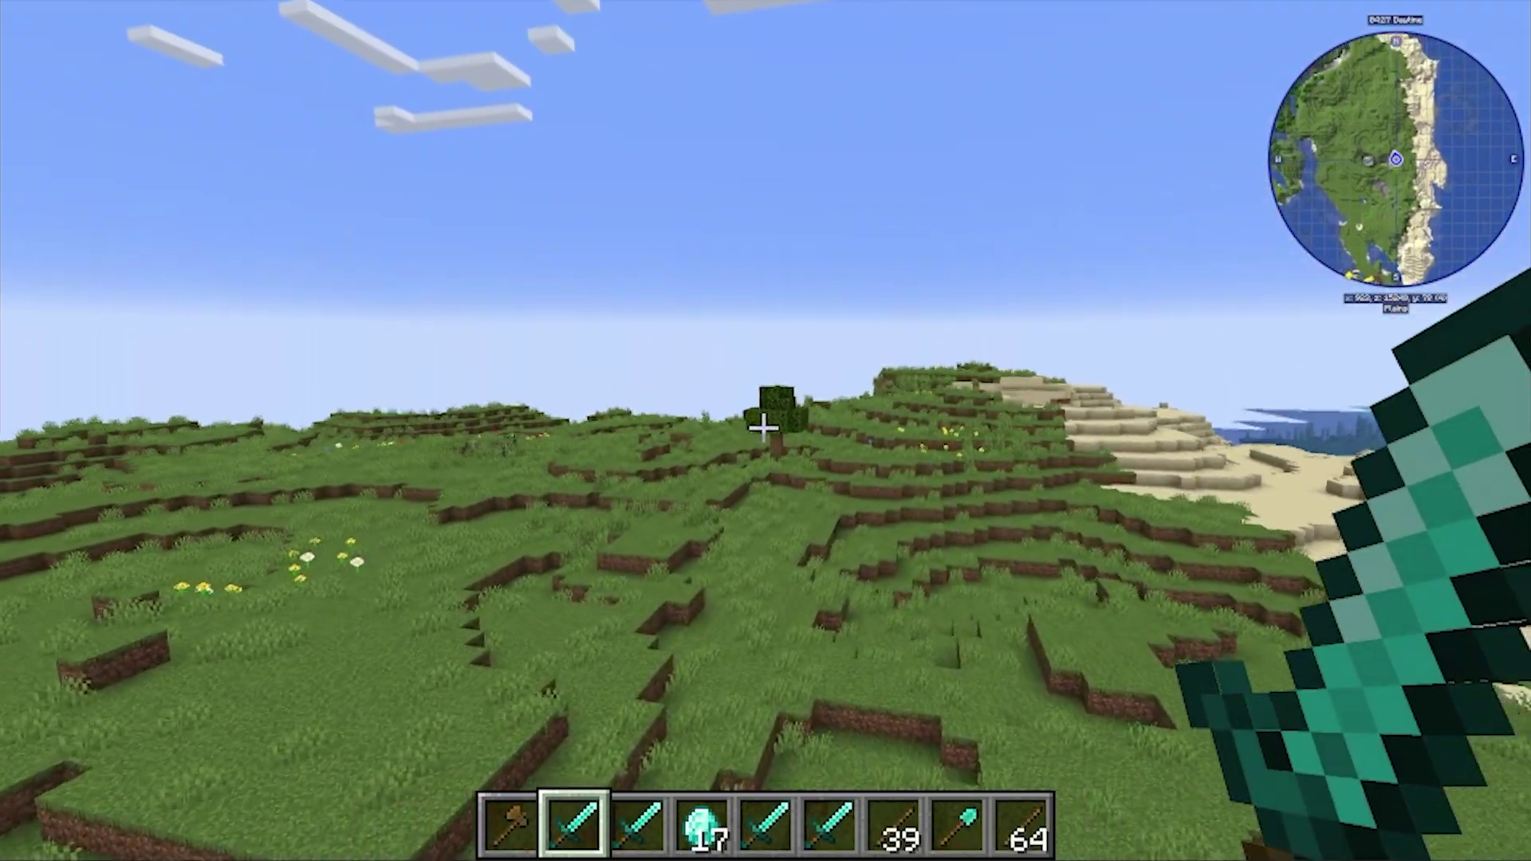
Open JourneyMap's options from the fullscreen map, examine the MiniMap Preset 1 display settings, and close the options.
key("j")
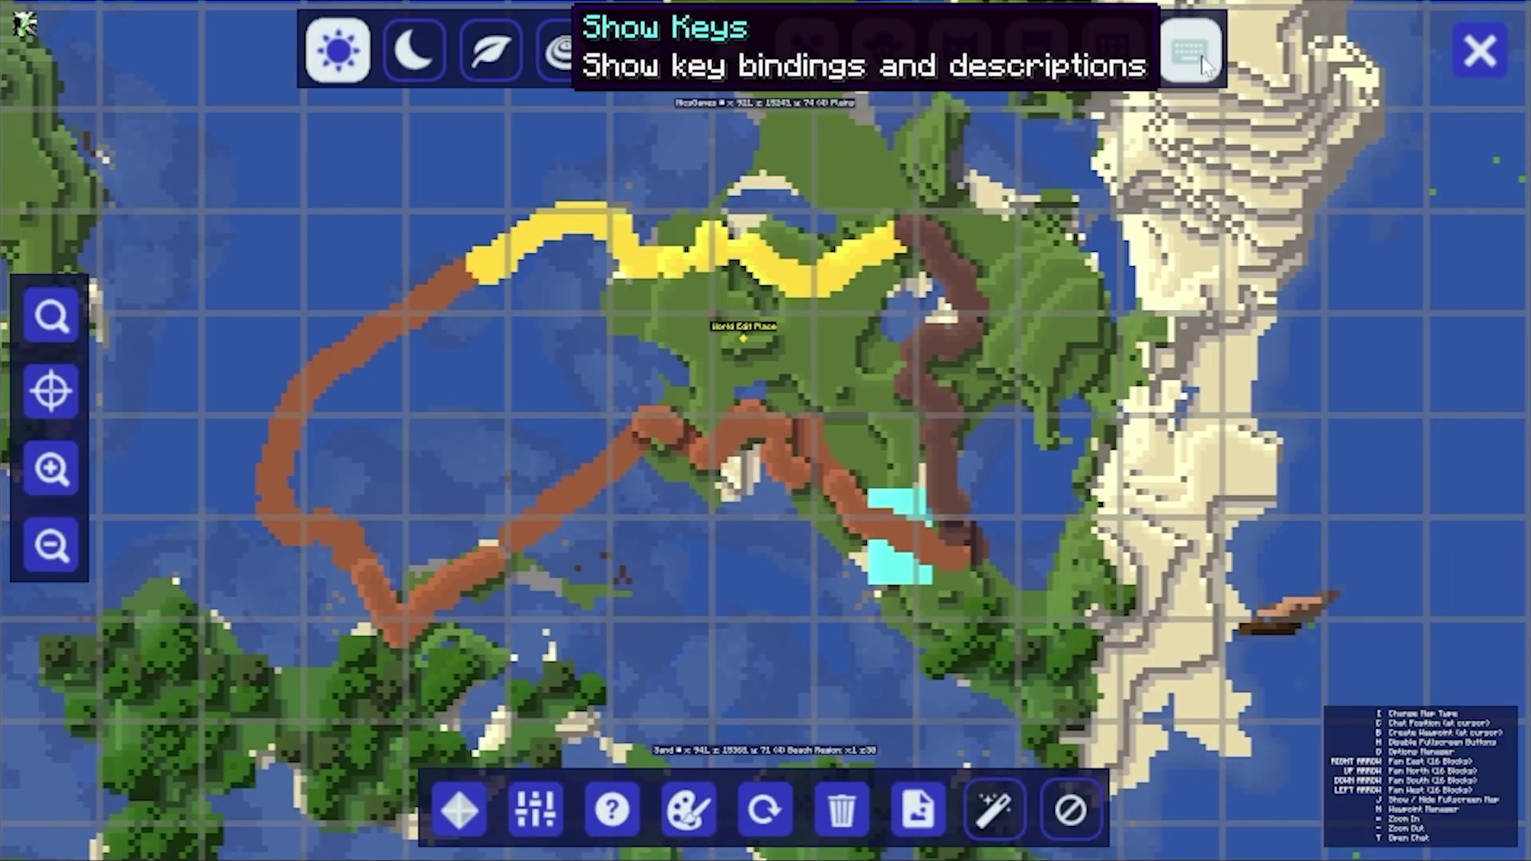
left_click(530, 809)
left_click(591, 321)
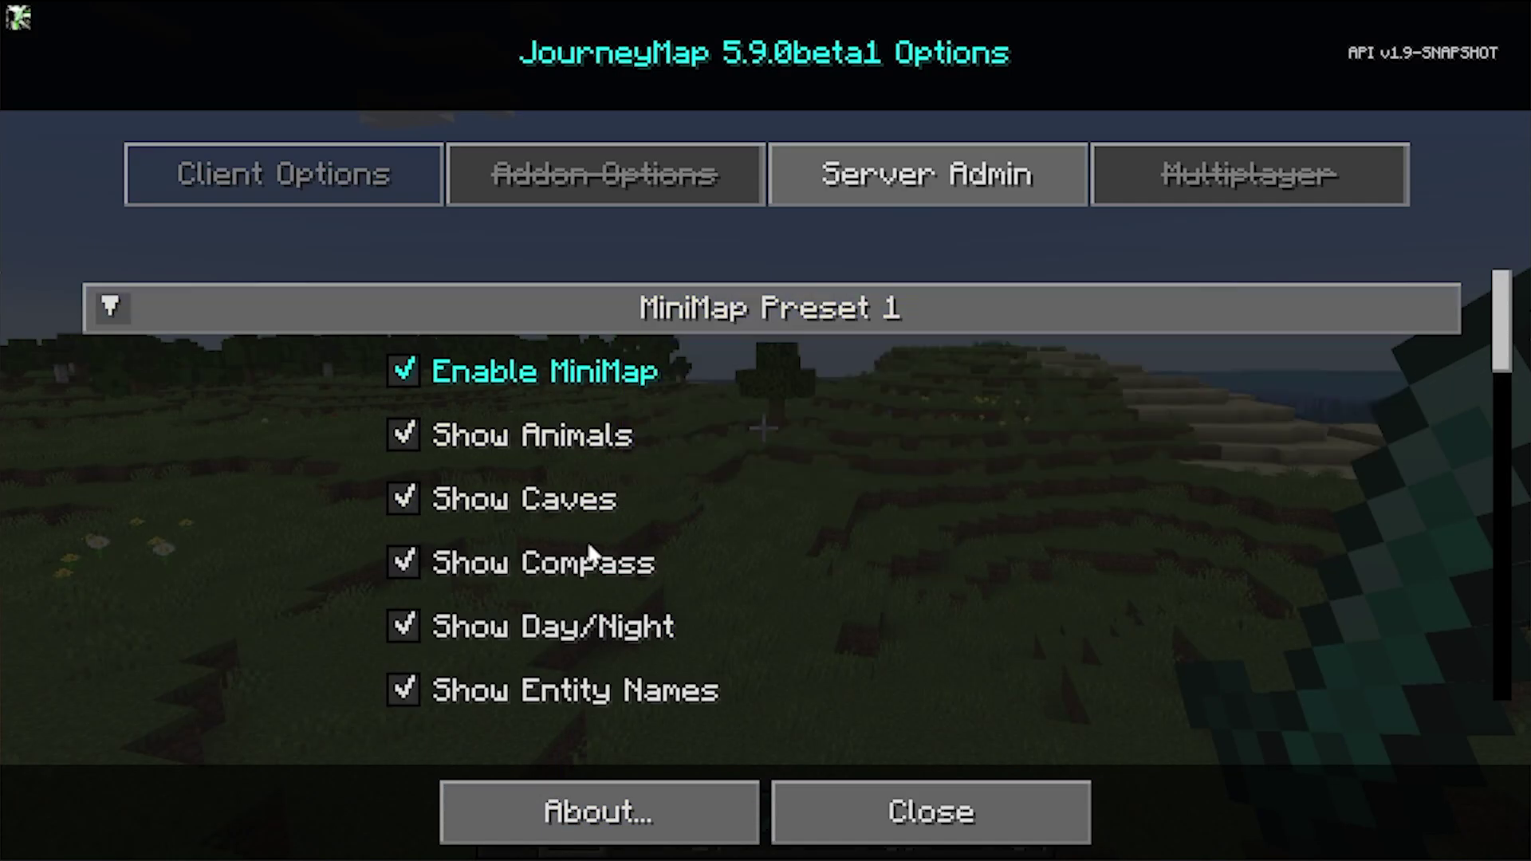
scroll(558, 498, "down", 2)
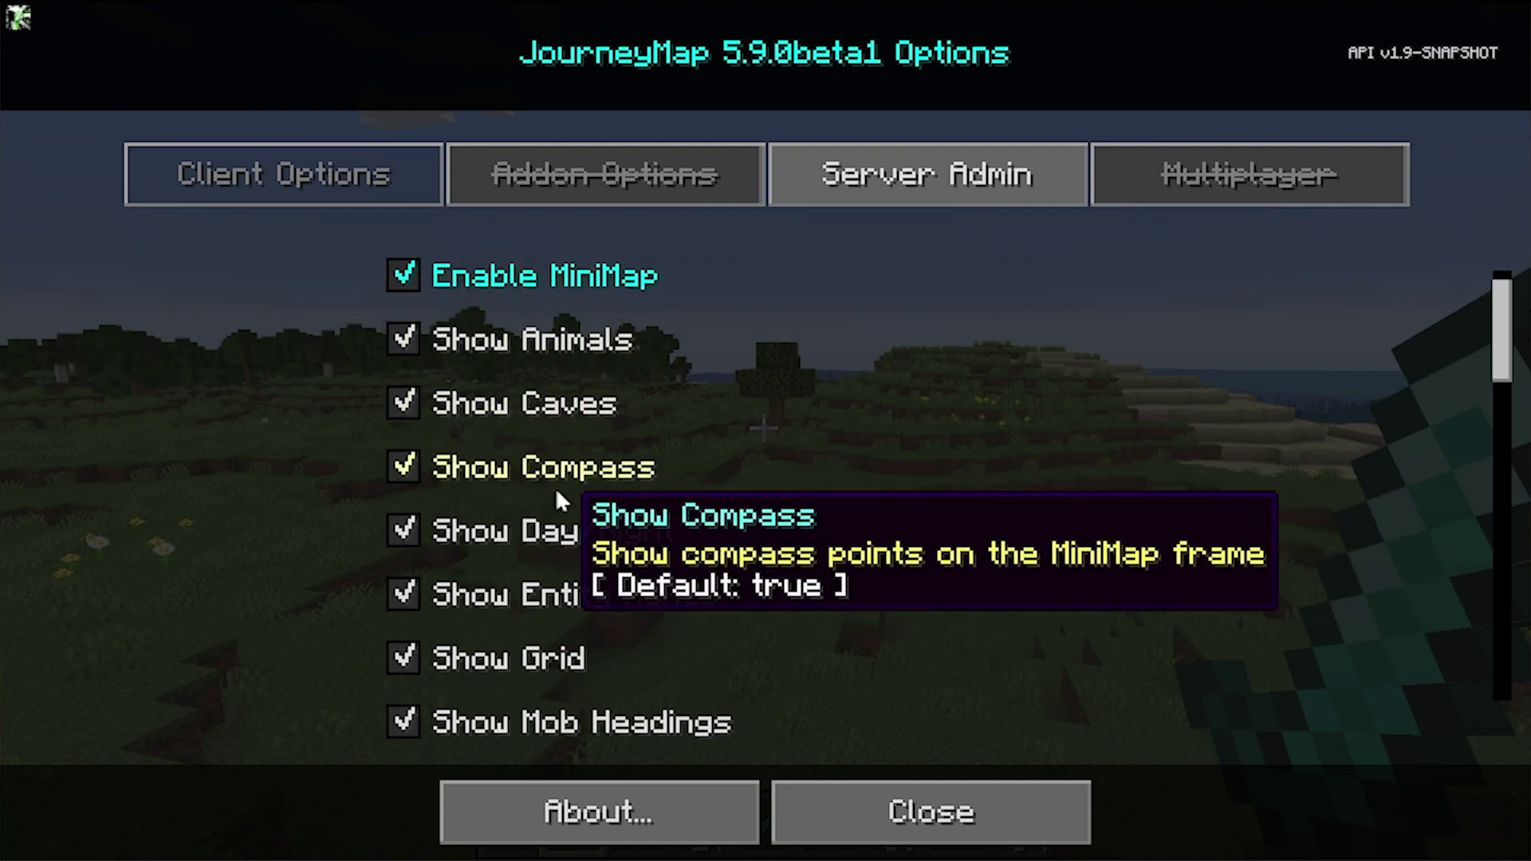
scroll(558, 543, "down", 10)
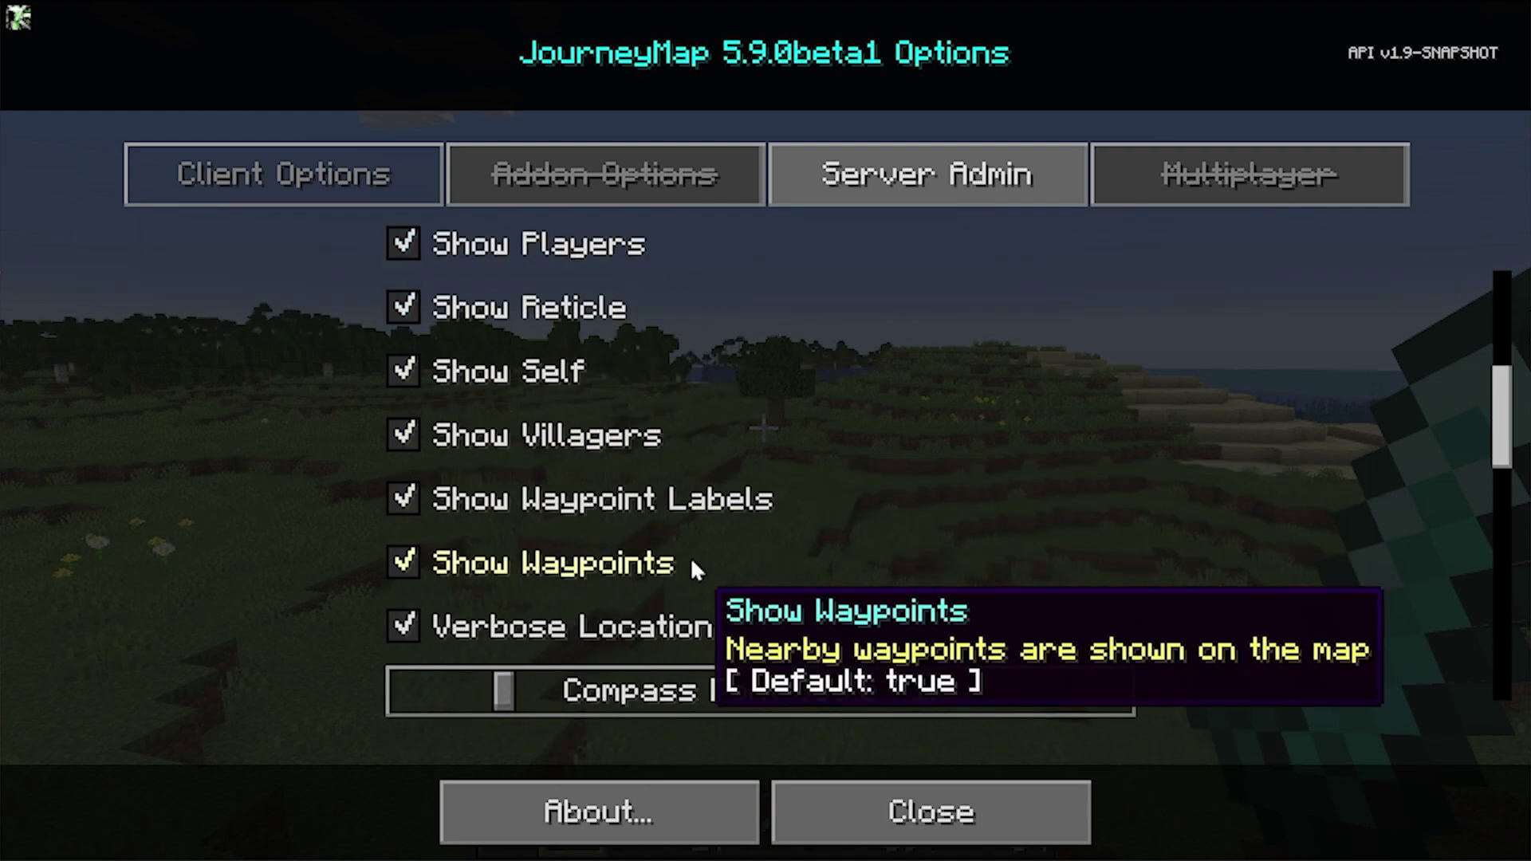
left_click(868, 832)
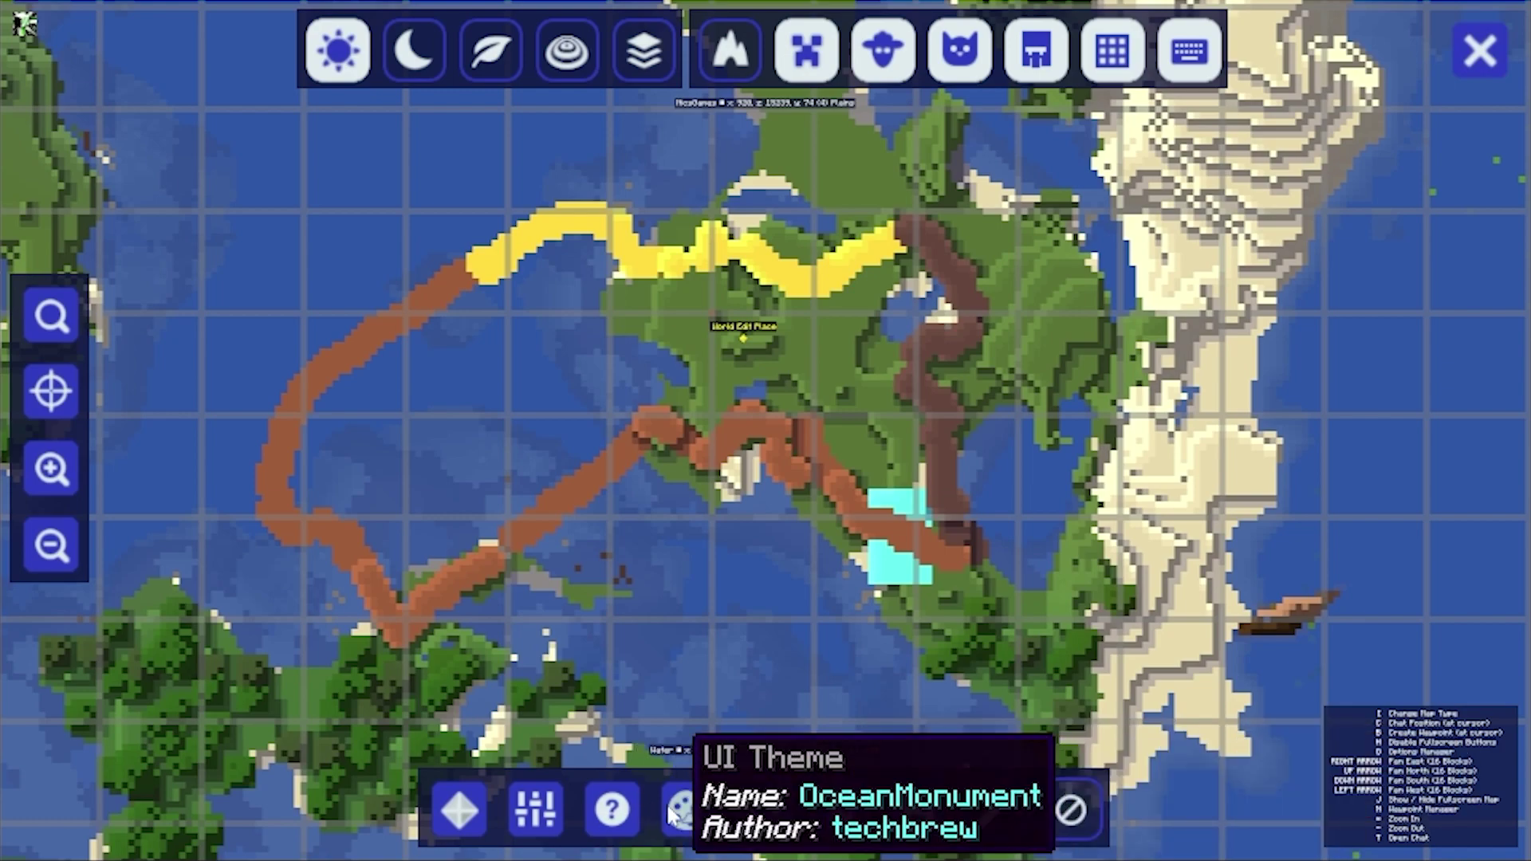
View the waypoint manager's list, turn the map's key binding display back on, and close the fullscreen map.
left_click(462, 810)
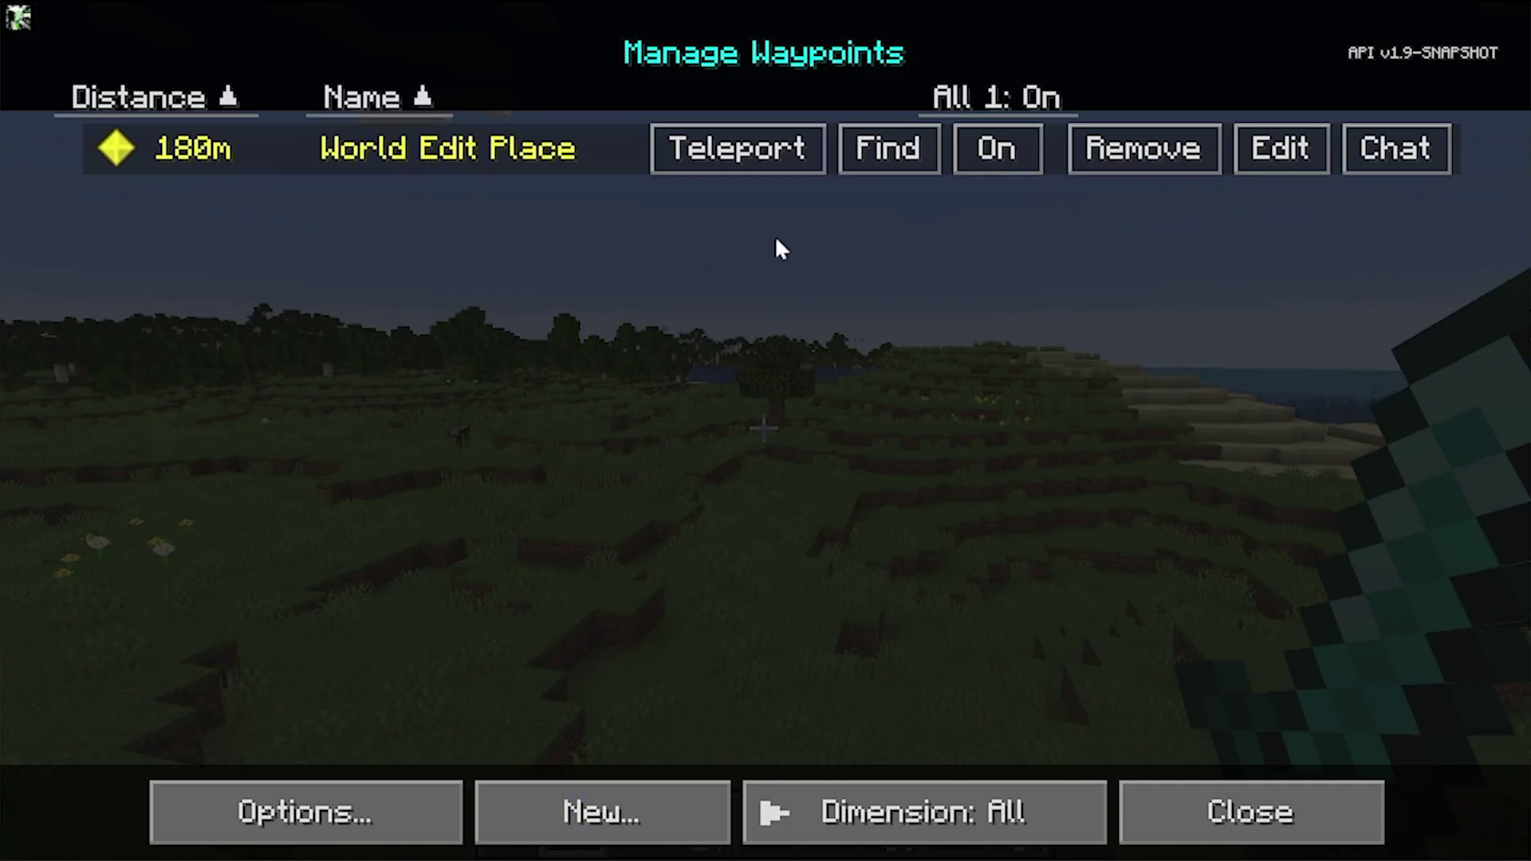
left_click(1231, 797)
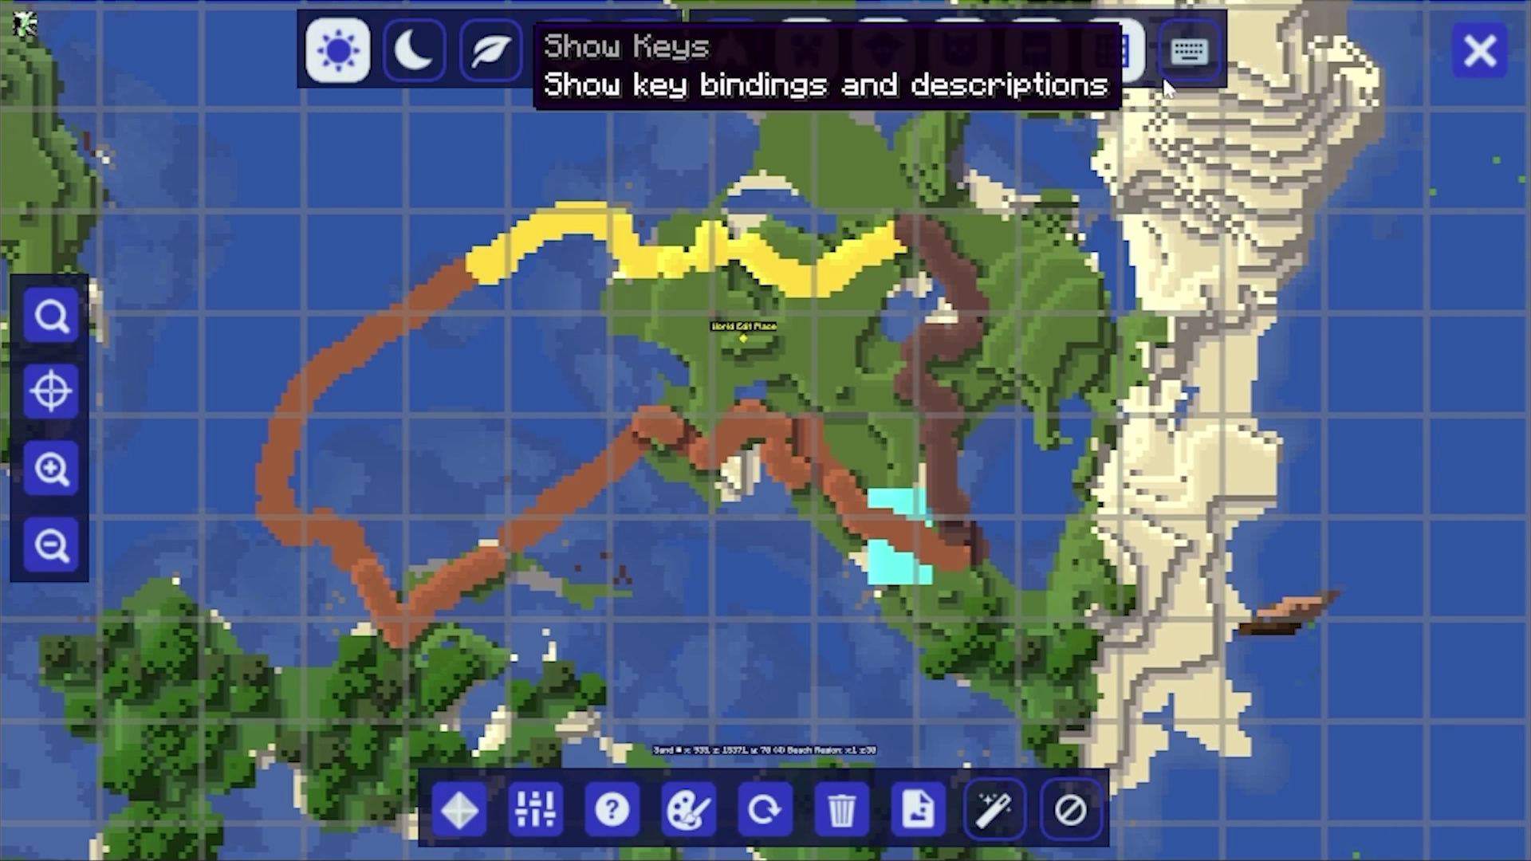
left_click(1188, 51)
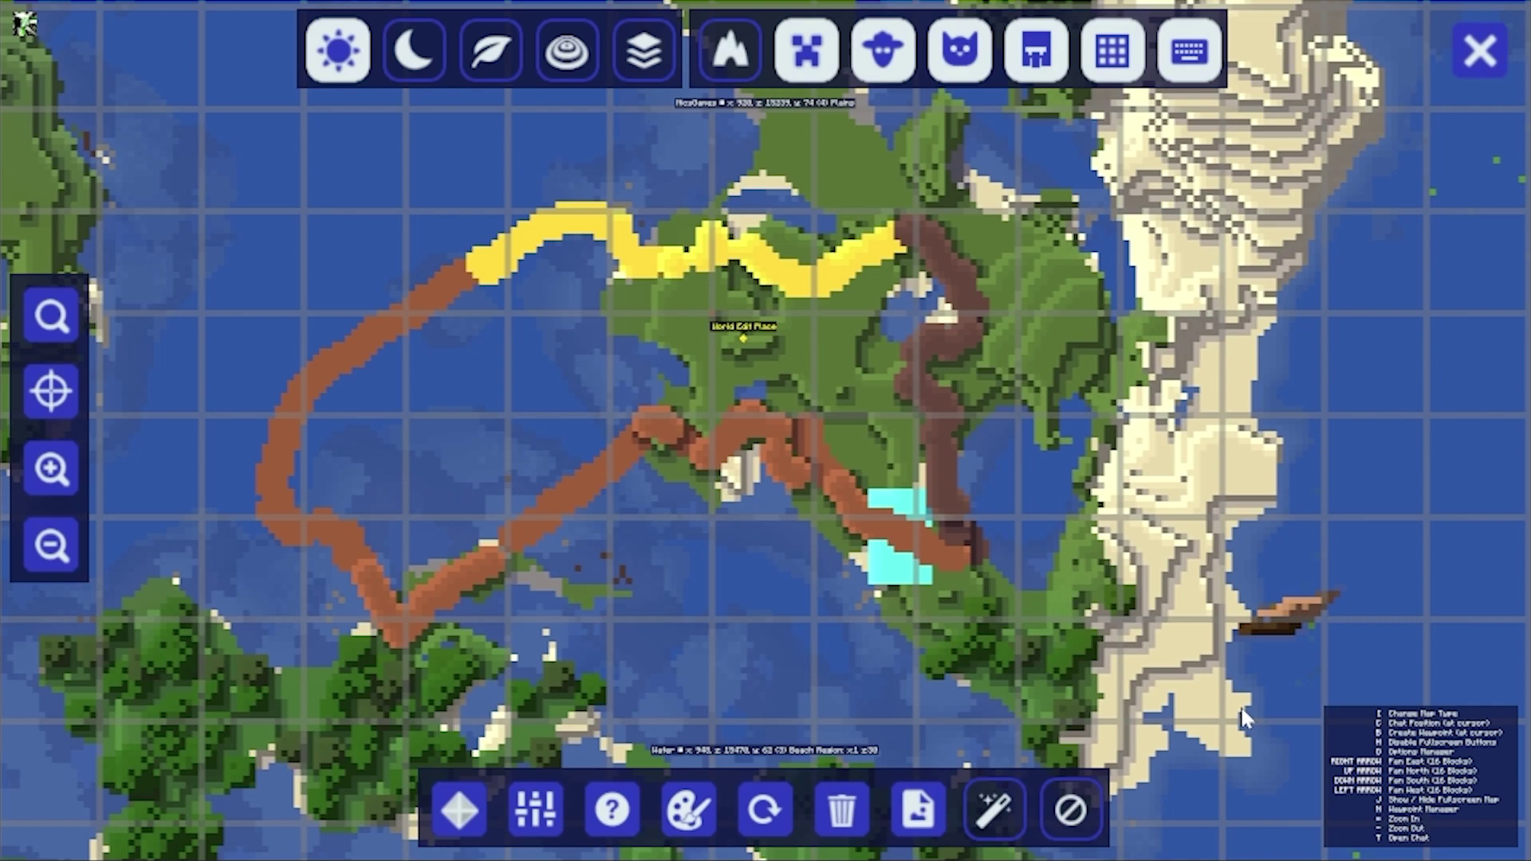
left_click(1480, 50)
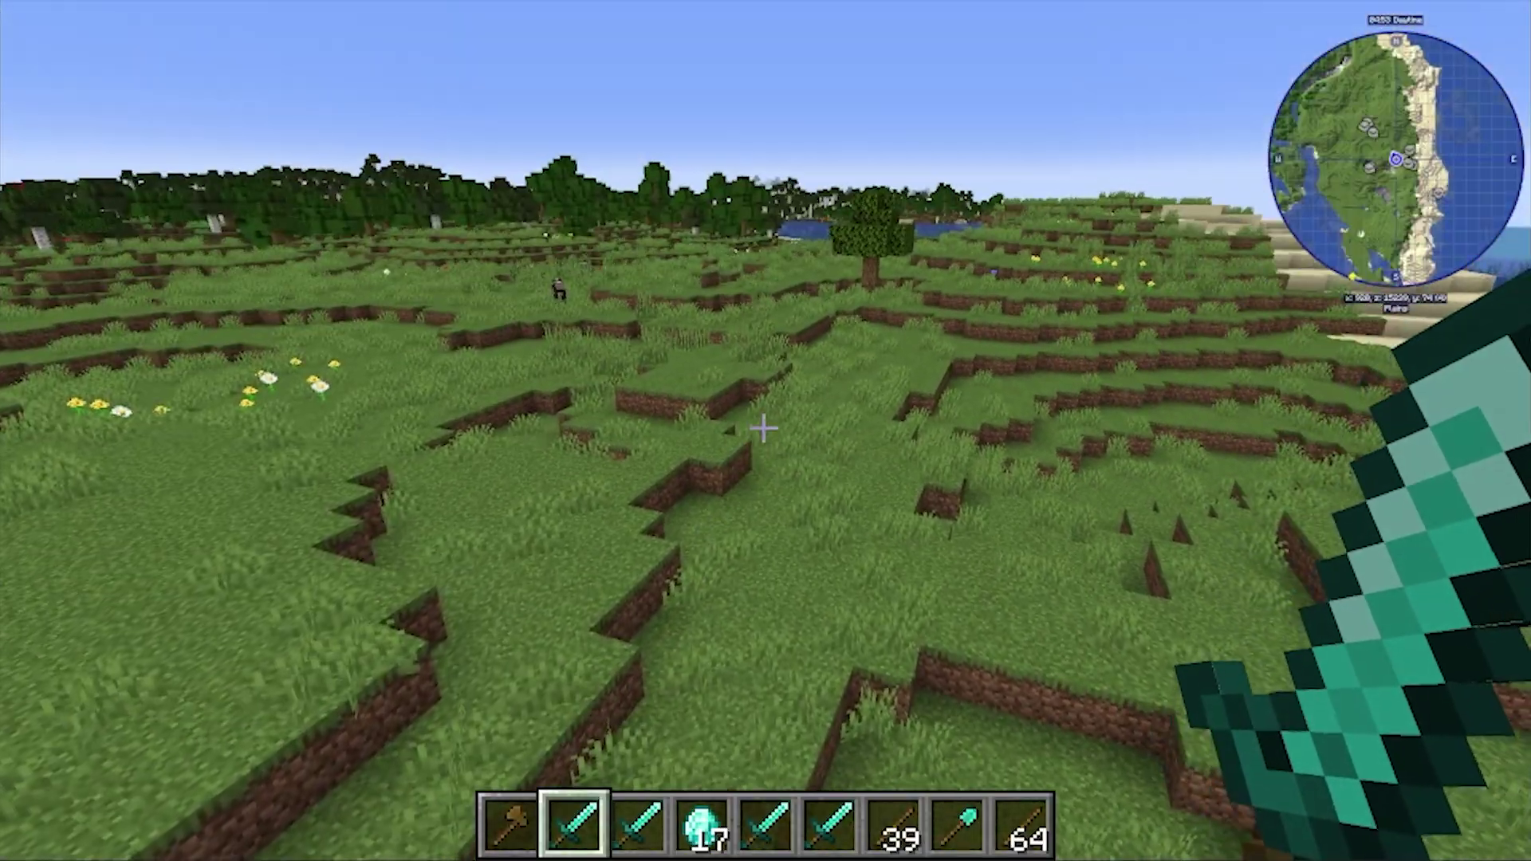
Travel to the top of the lone tree and save a green waypoint there (RGB 102, 176, 50) named "Top of A Tree".
key("w")
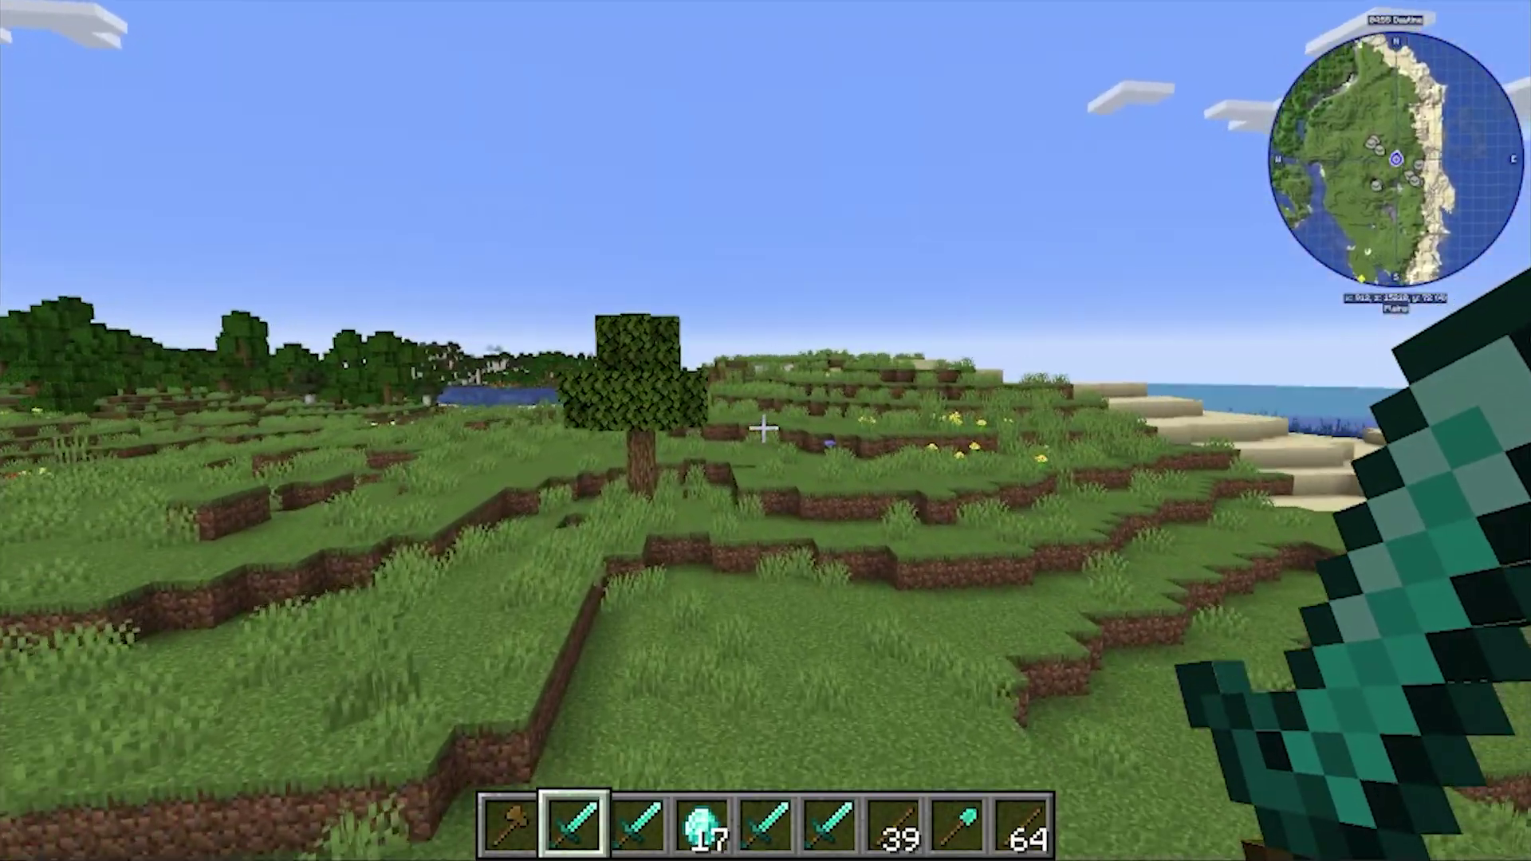
key("w")
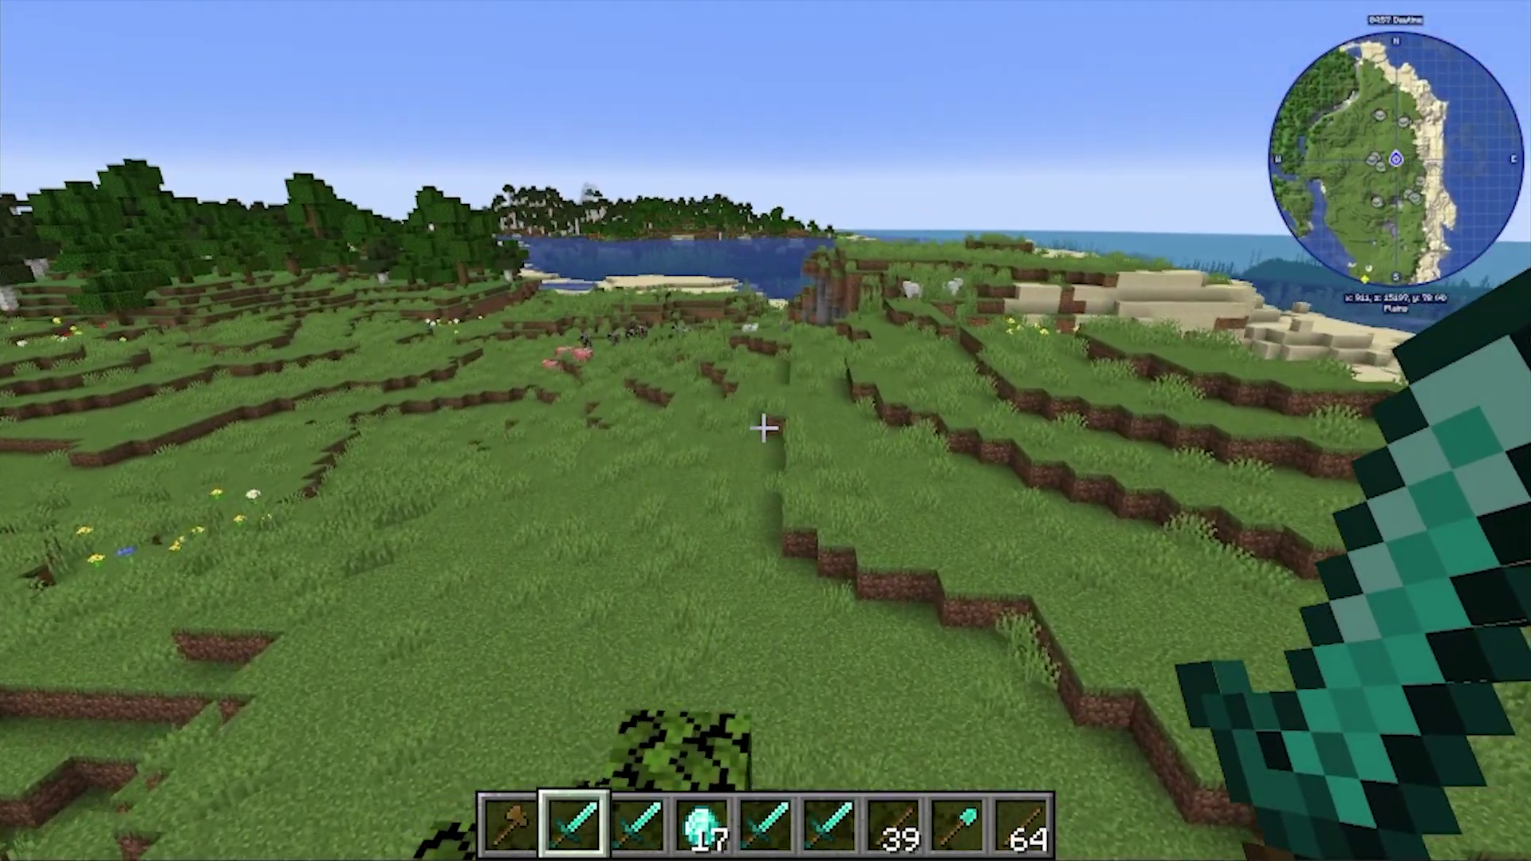
key("b")
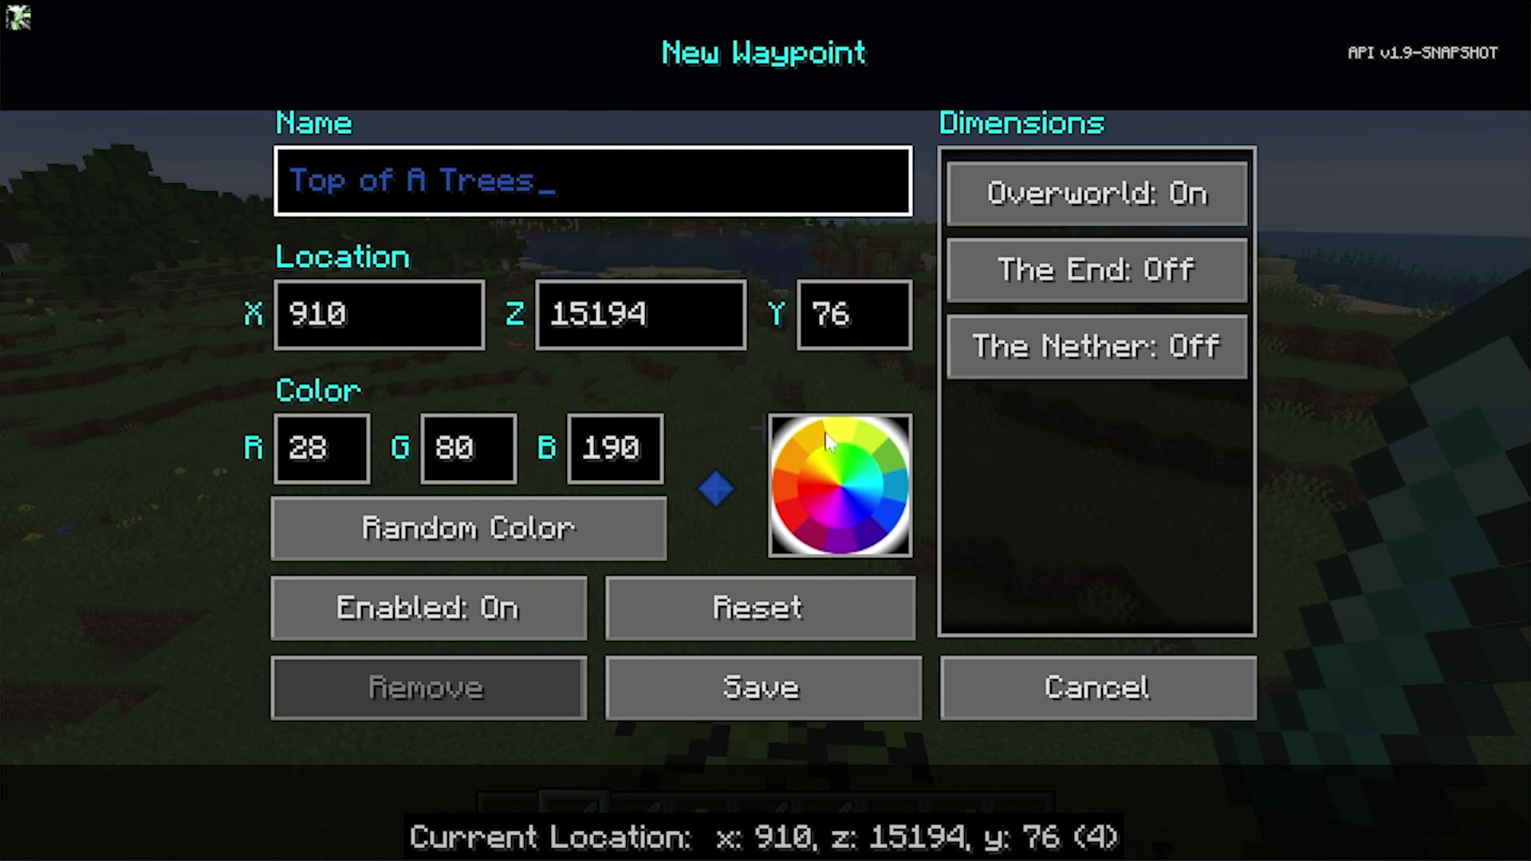
left_click(893, 460)
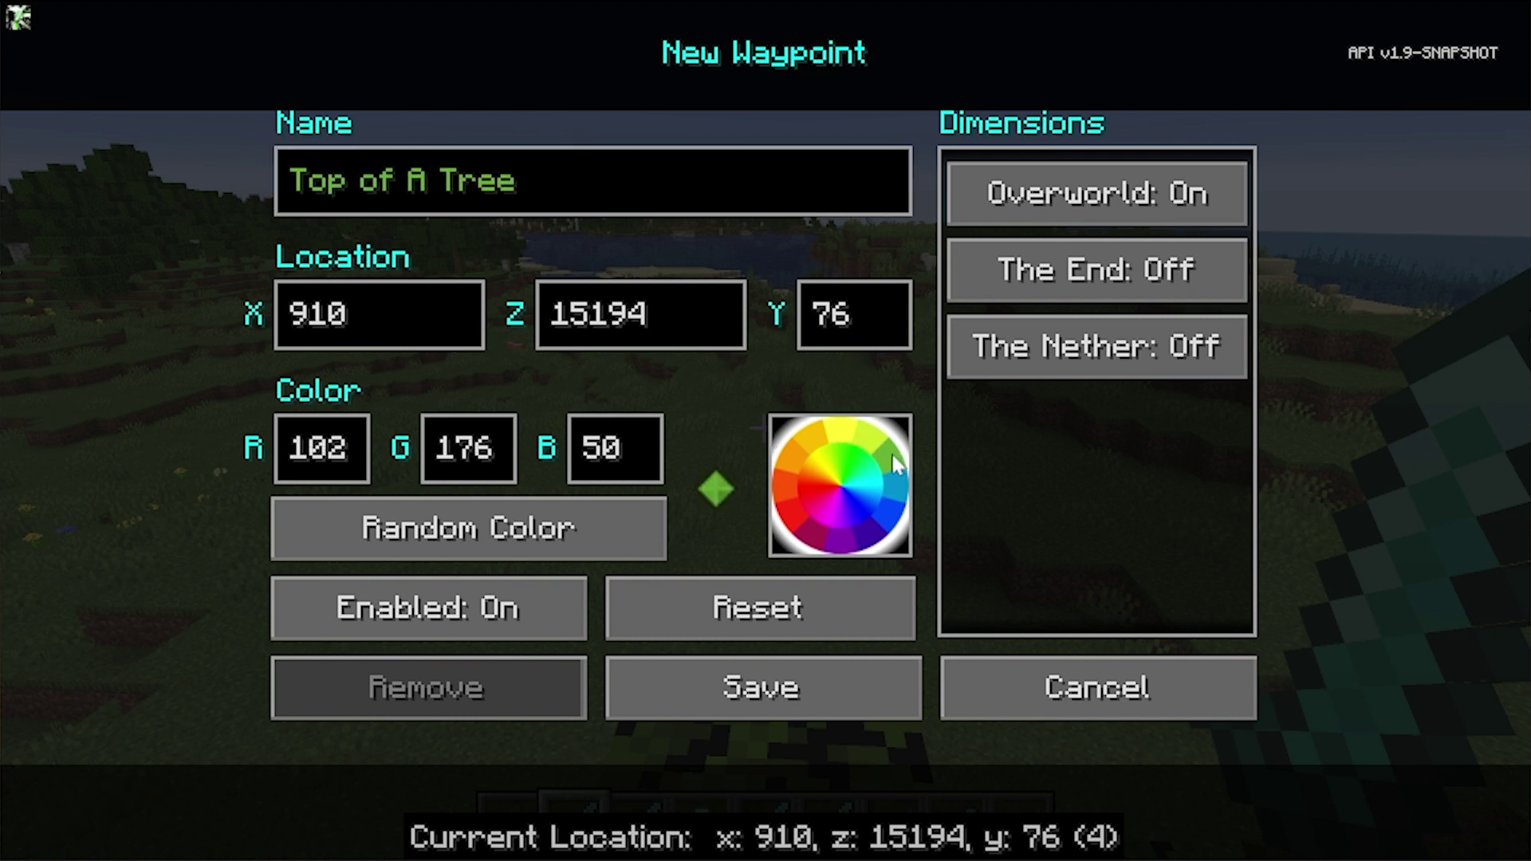
left_click(772, 680)
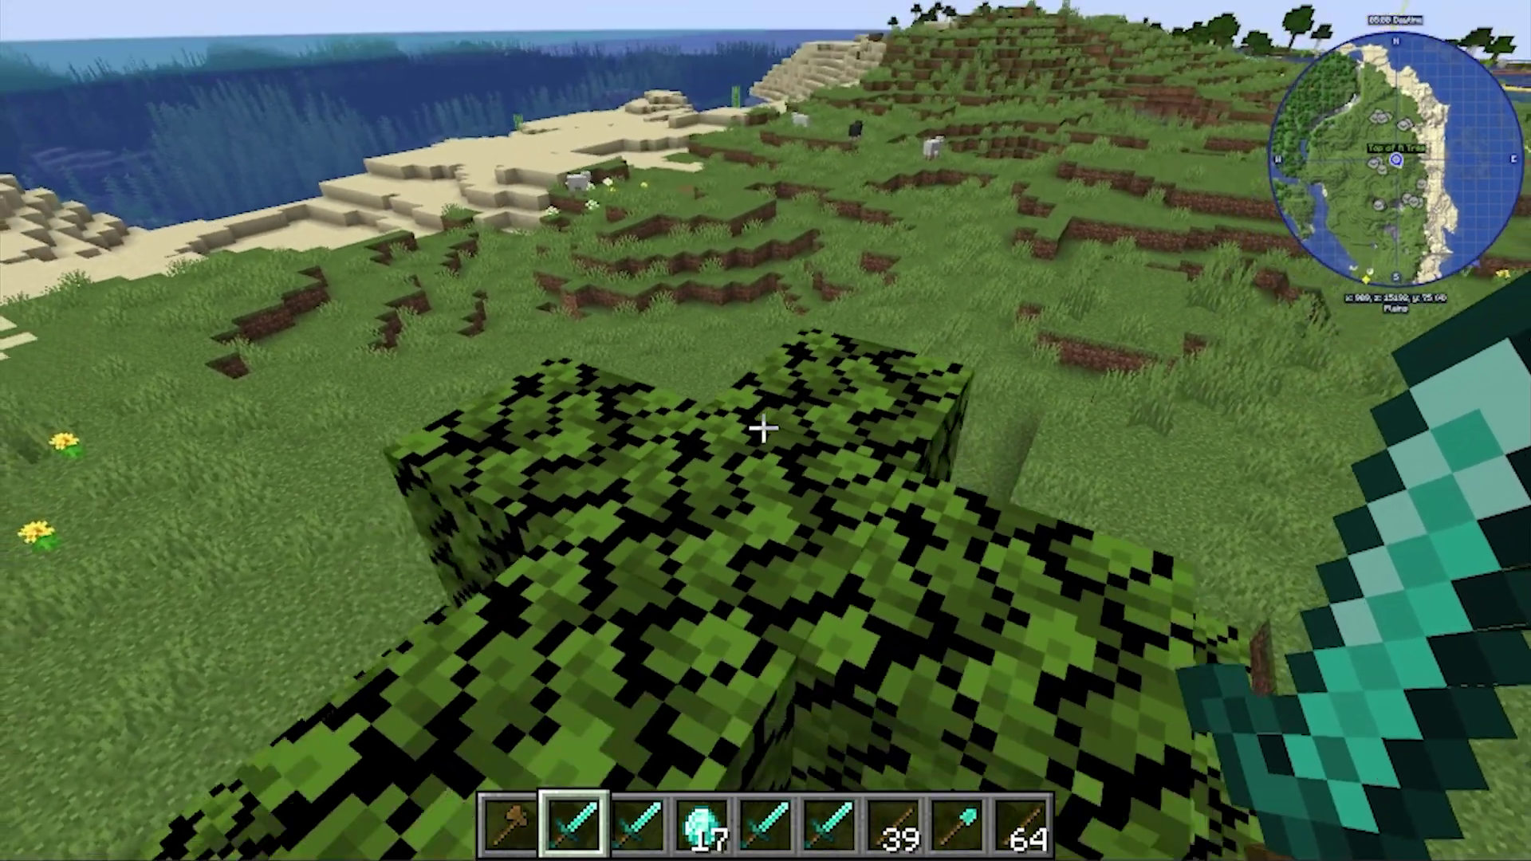
Move on from the tree, open the fullscreen map, and zoom out to examine the explored area around both waypoints.
key("s")
key("s")
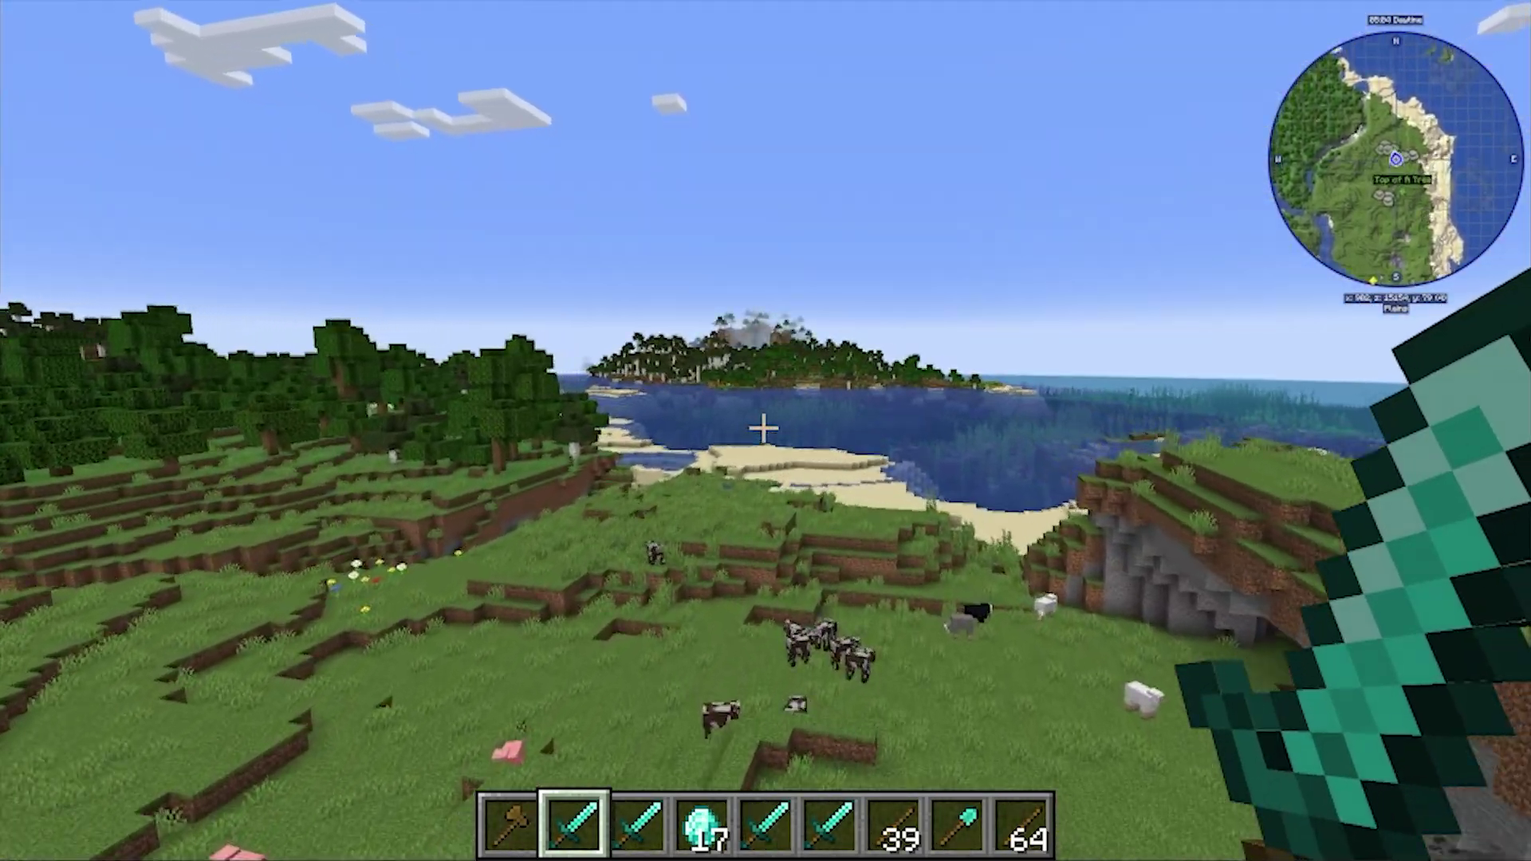
key("j")
scroll(764, 428, "down", 5)
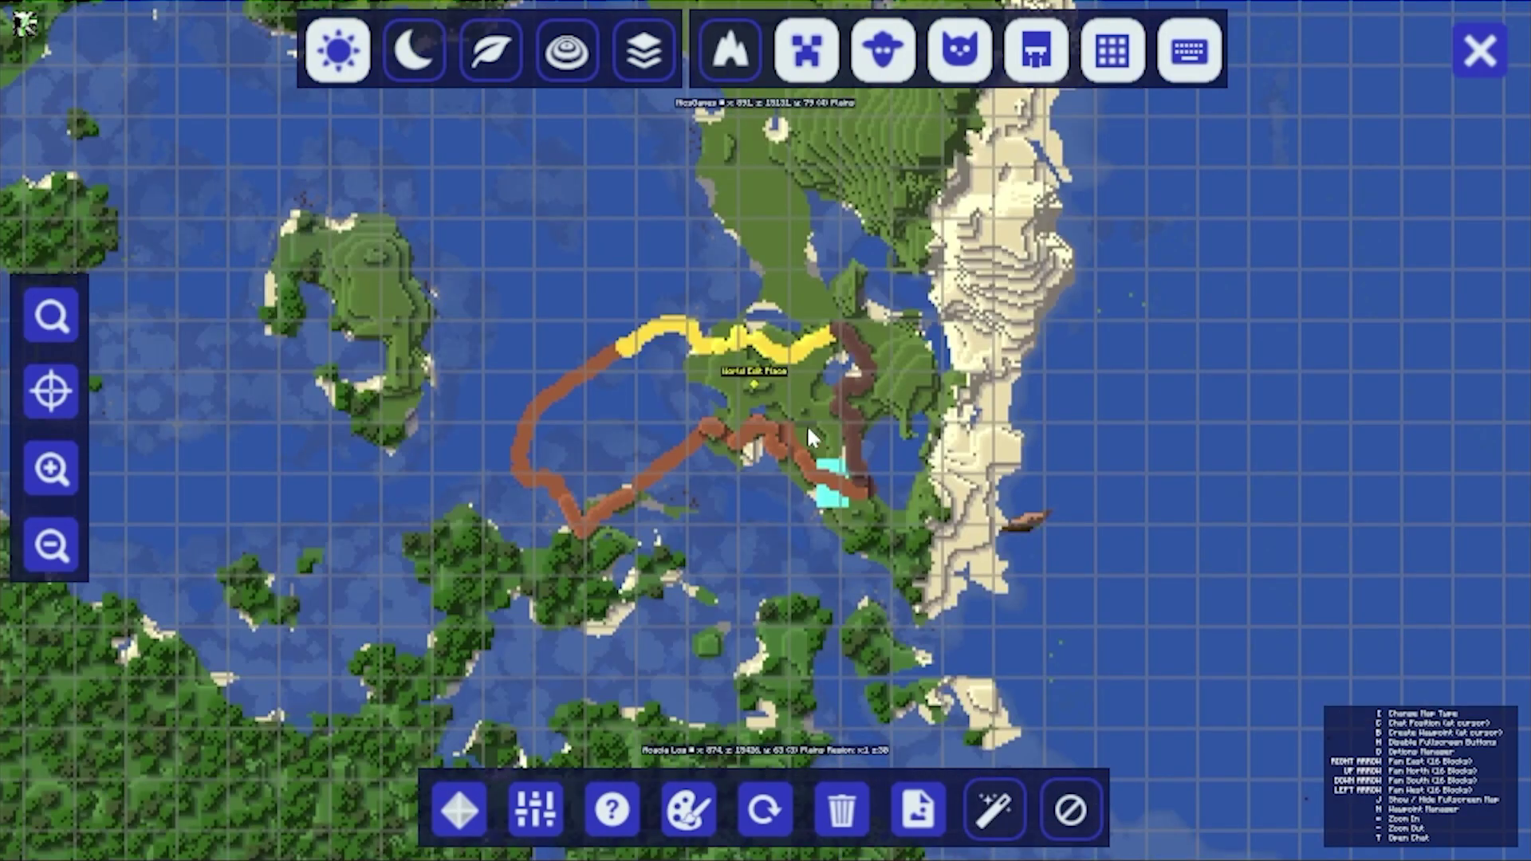
left_click_drag(814, 444, 744, 565)
left_click_drag(746, 437, 746, 470)
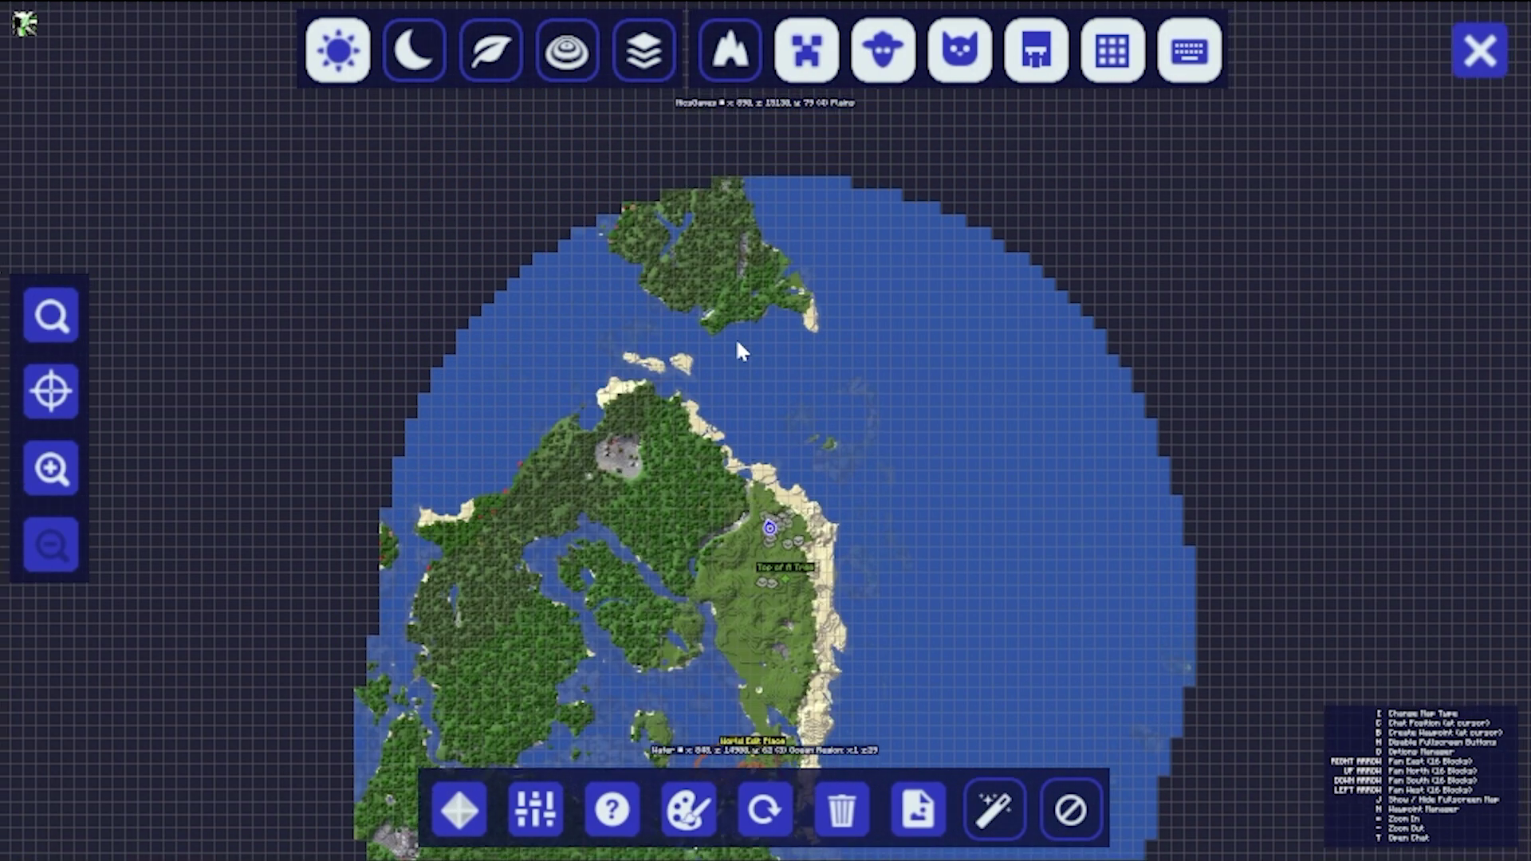
Examine the bare stone area in the forest northwest of the player on the fullscreen map, along with its surrounding coastline.
scroll(702, 391, "up", 4)
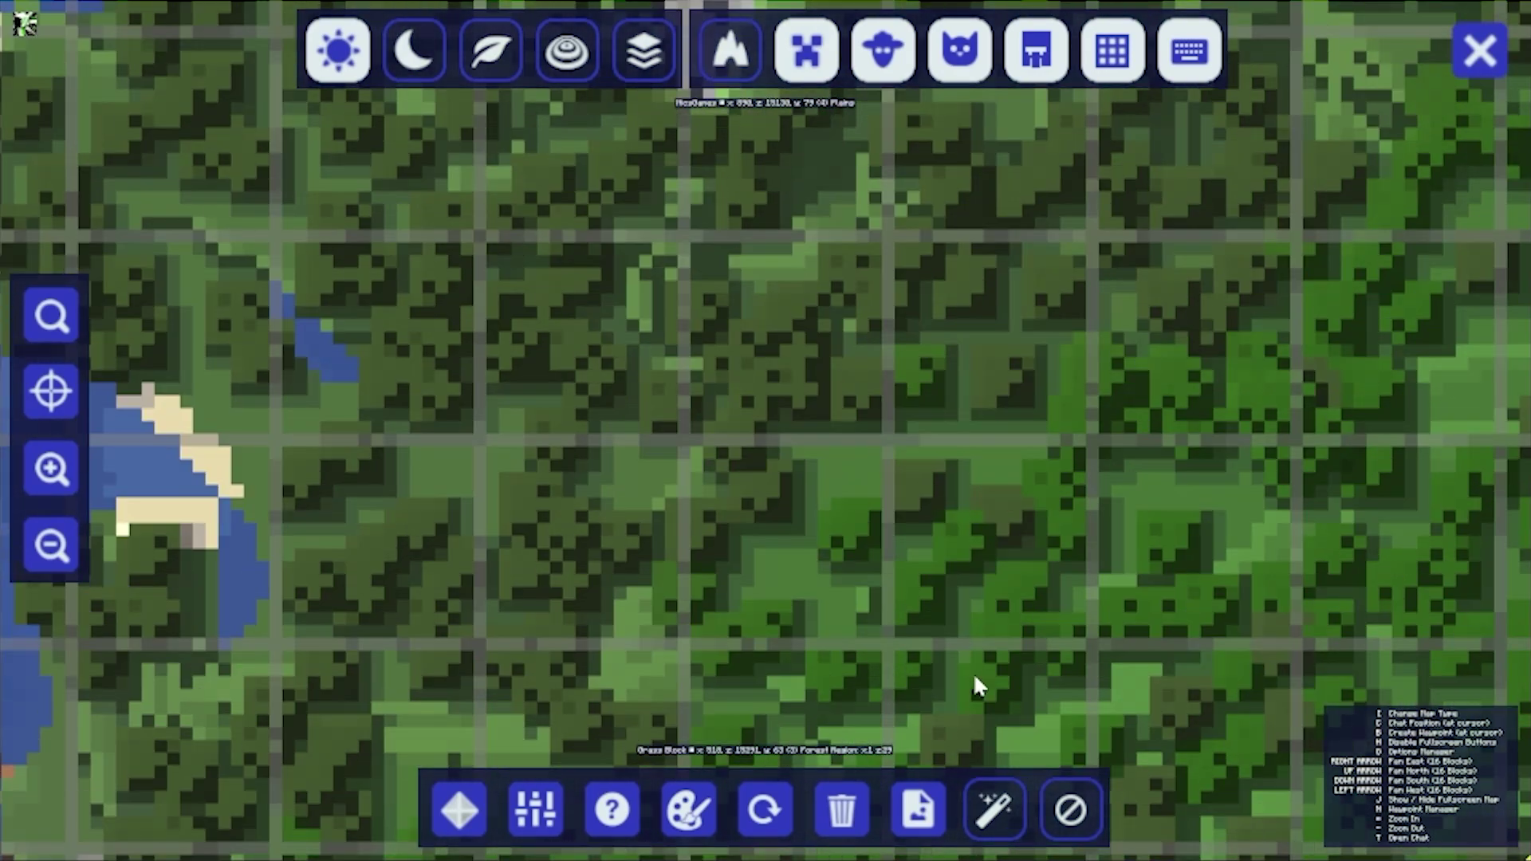
scroll(979, 686, "down", 3)
left_click_drag(820, 425, 618, 528)
scroll(957, 400, "up", 1)
left_click_drag(957, 400, 841, 459)
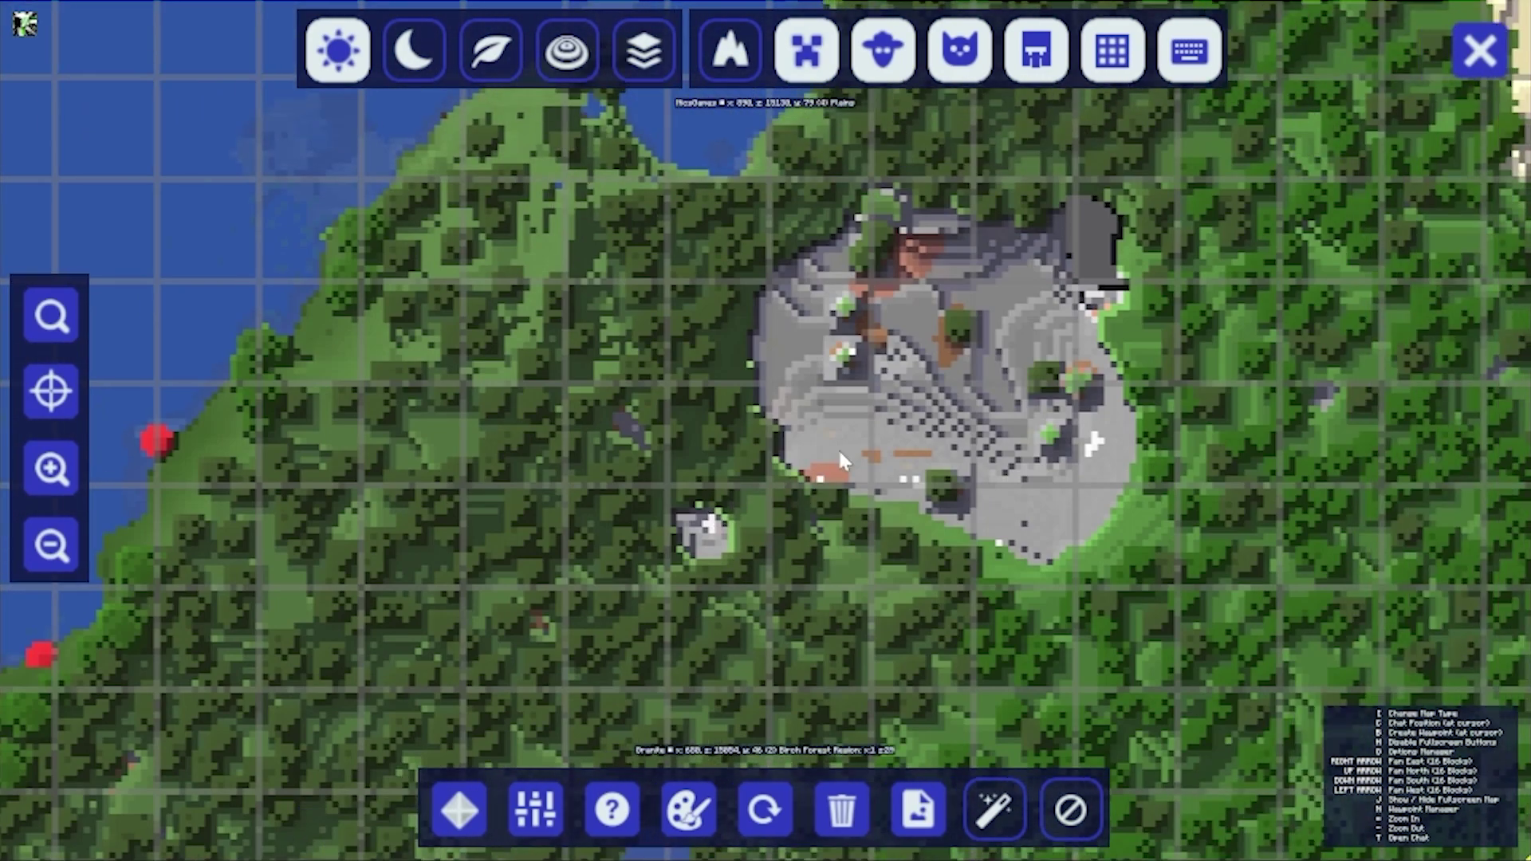
left_click_drag(913, 363, 772, 448)
left_click_drag(899, 305, 798, 305)
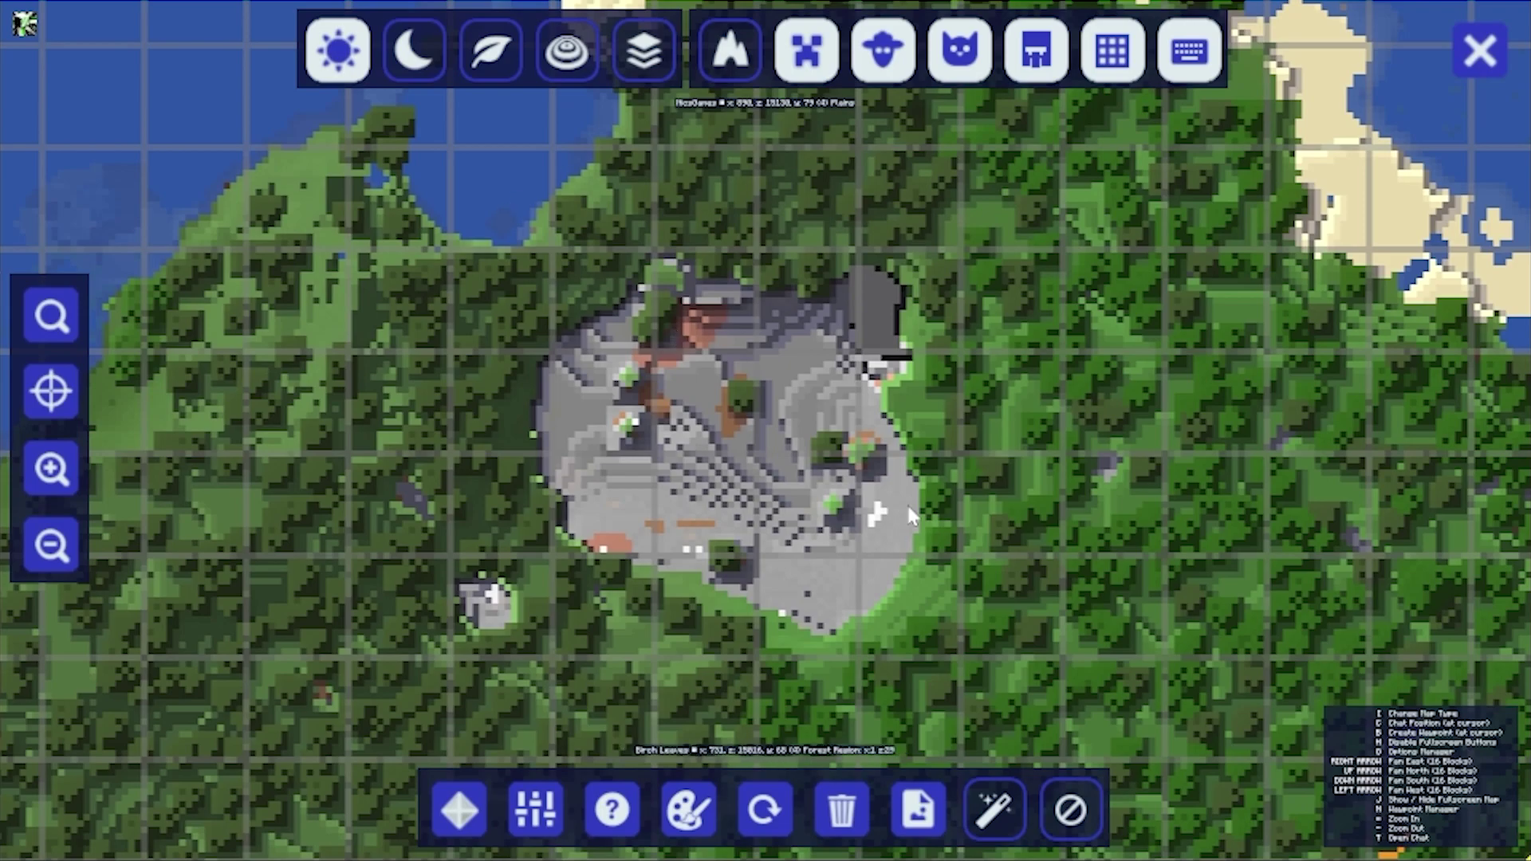
scroll(695, 399, "down", 2)
scroll(1000, 570, "up", 1)
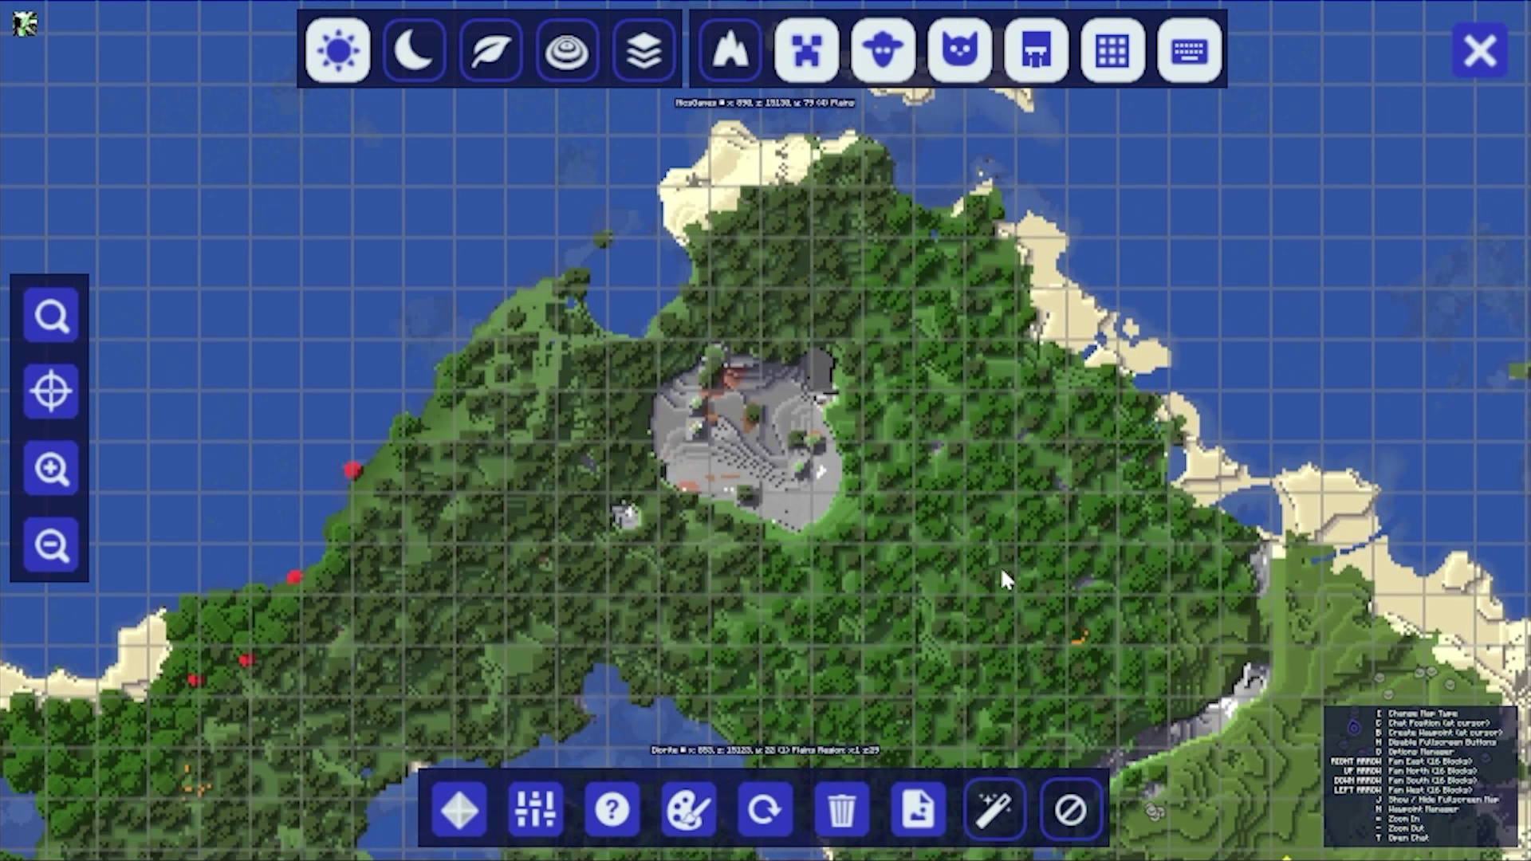
Examine the stone ravine between the forest and the plains on the fullscreen map, and close the map.
left_click_drag(1006, 554, 840, 361)
scroll(805, 490, "up", 1)
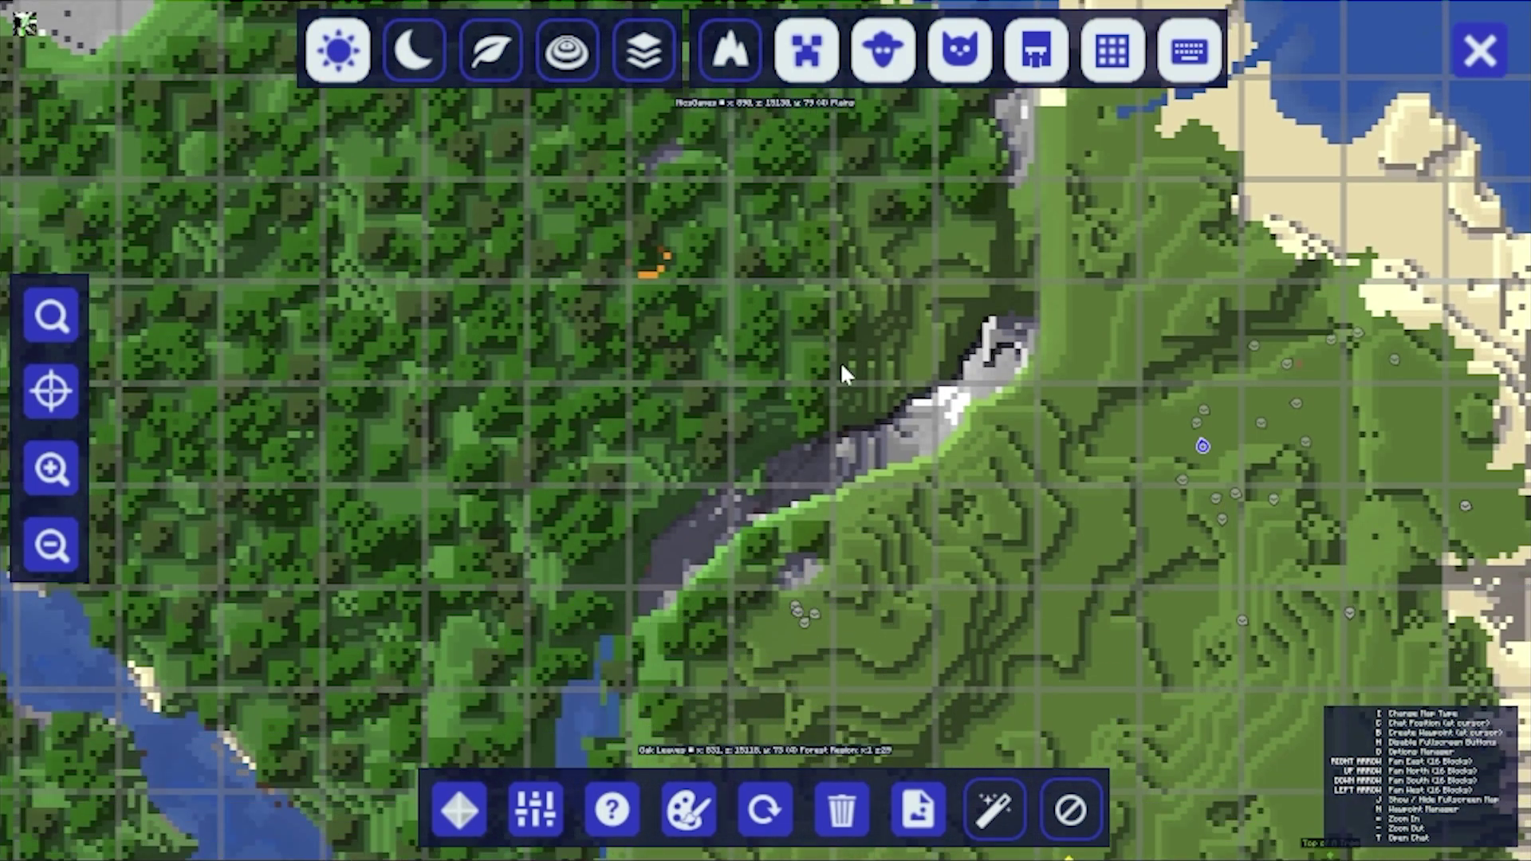
key("Escape")
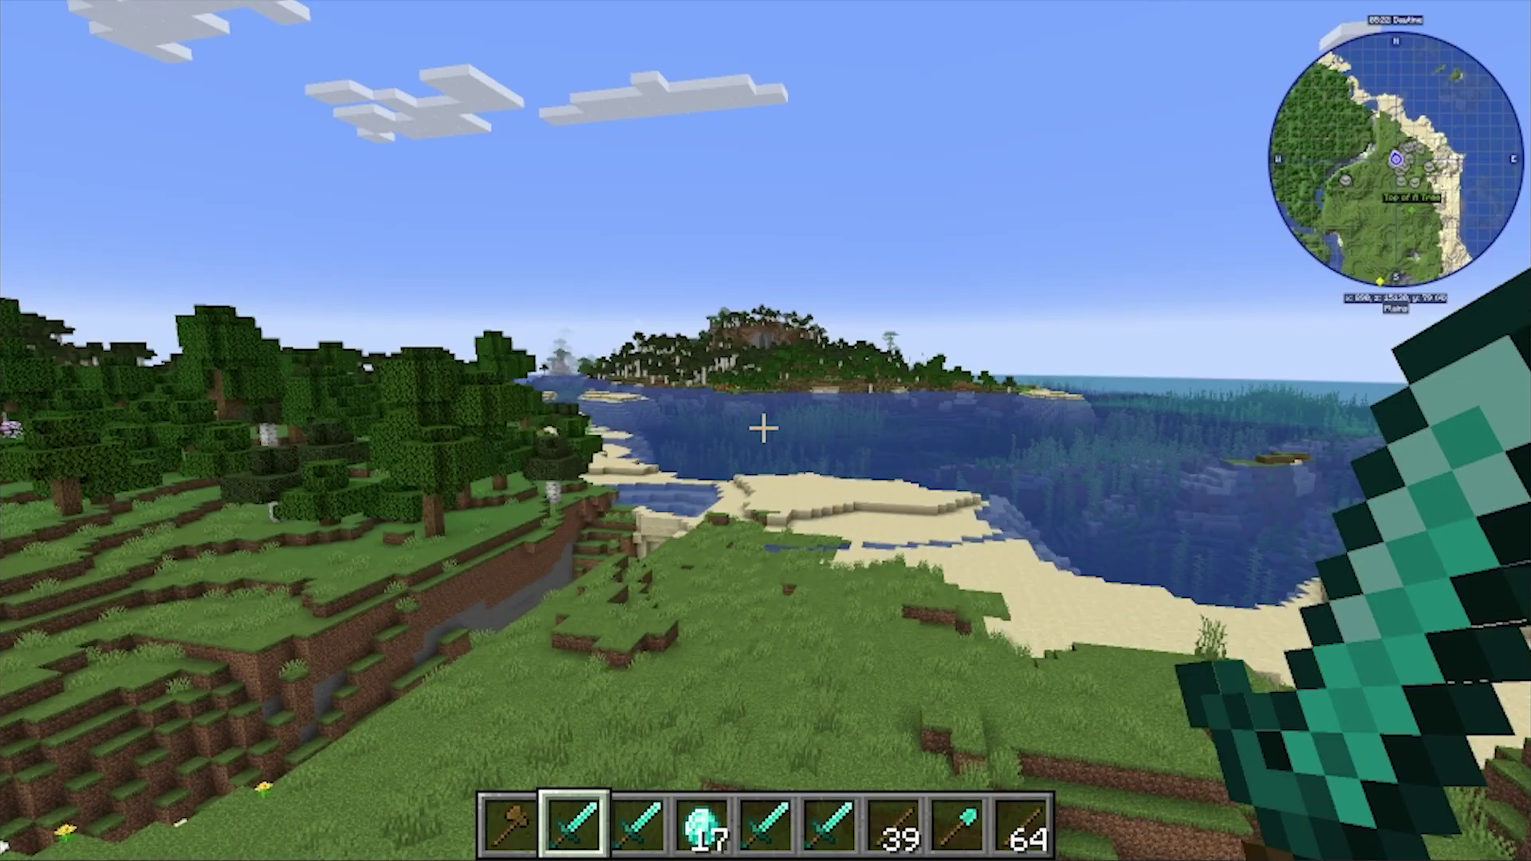
Fly across the plains to the ravine at the forest's edge and continue past it toward the nearby river.
key("w")
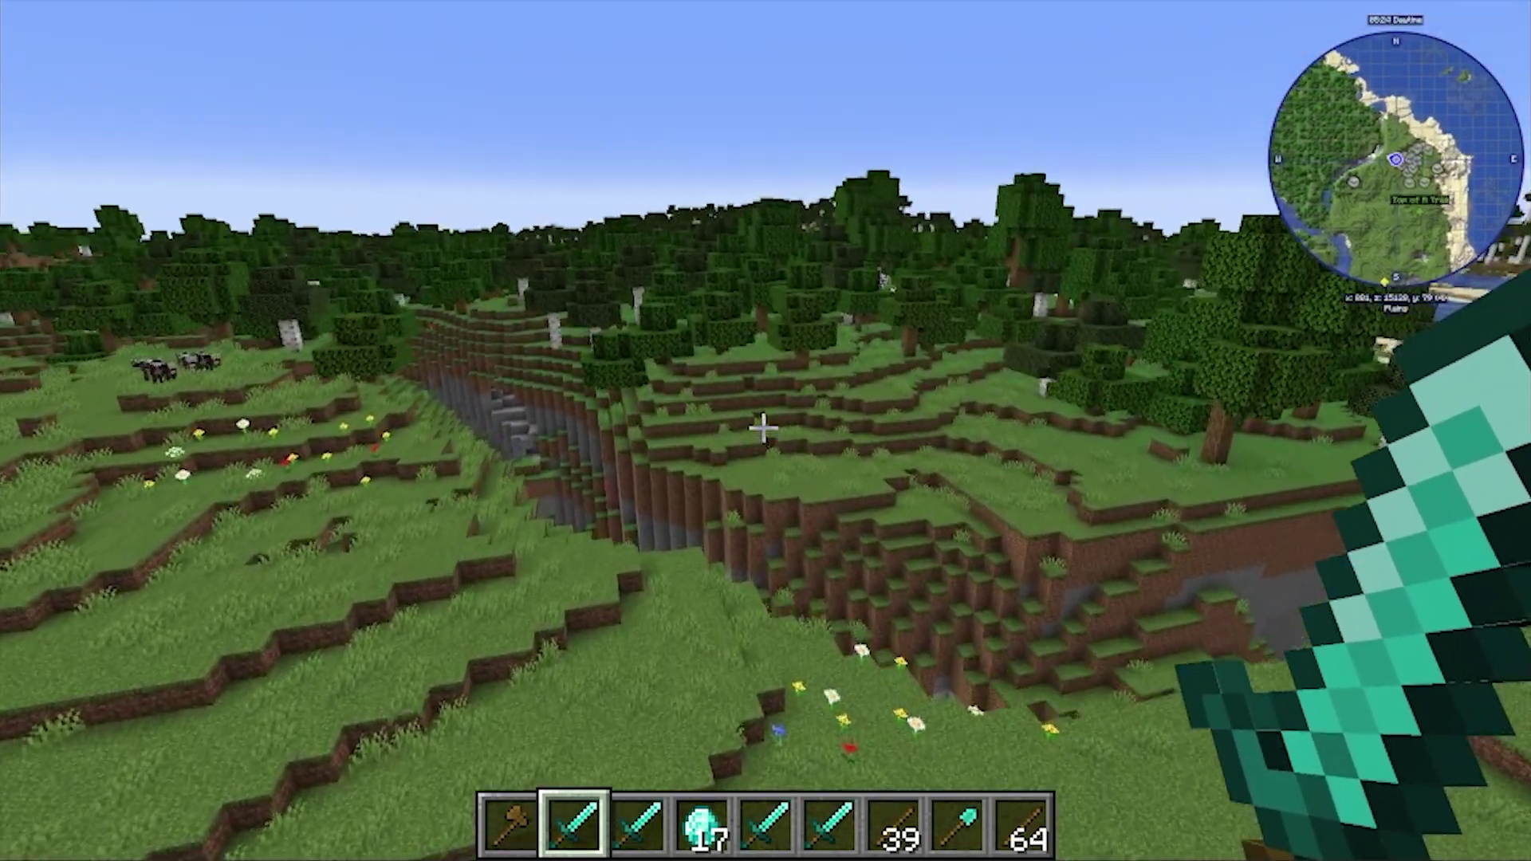
key("w")
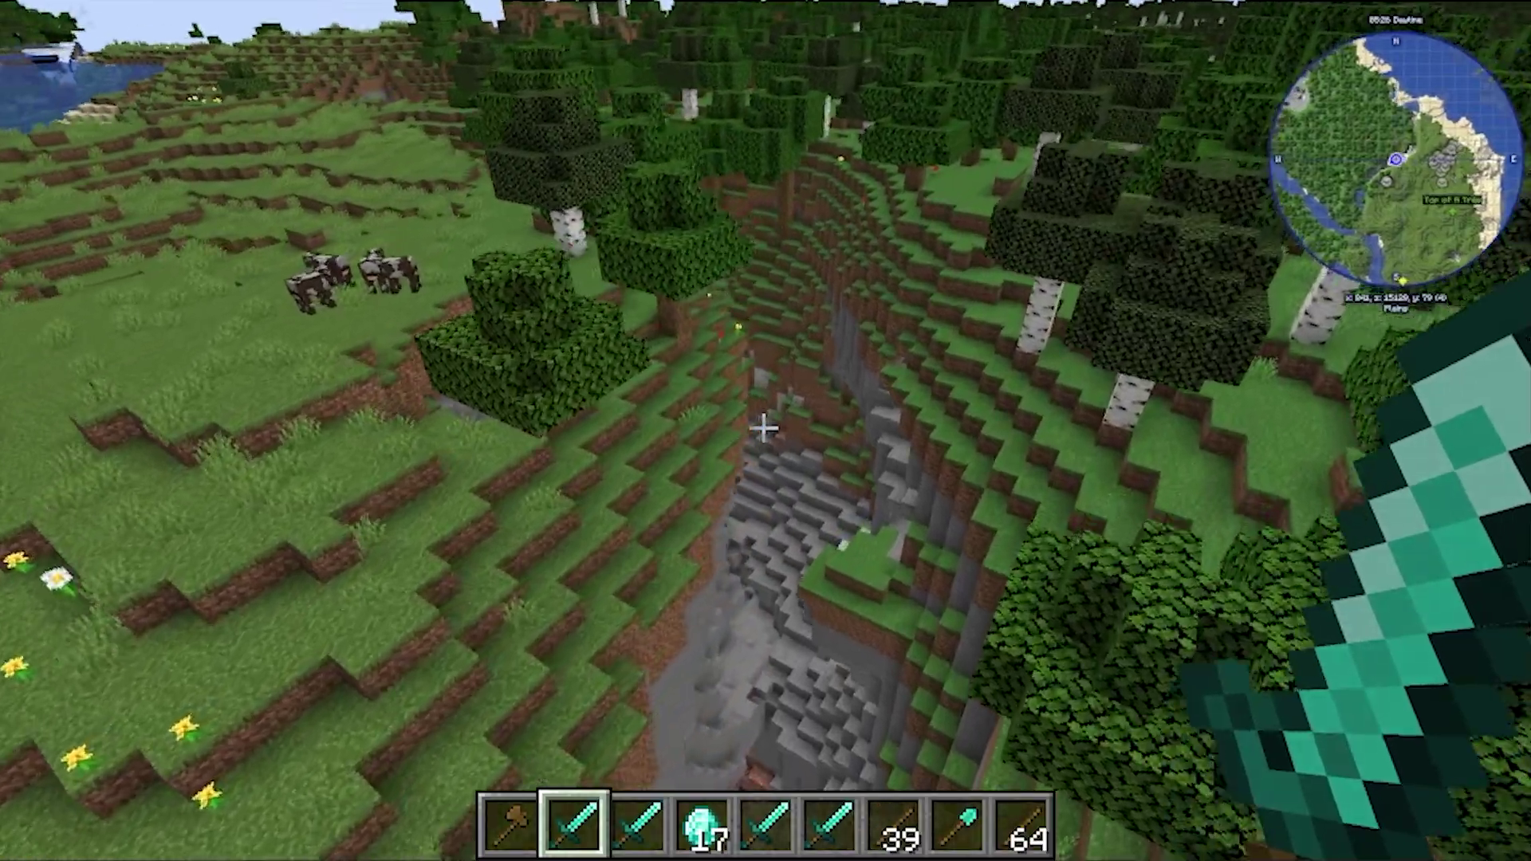
key("w")
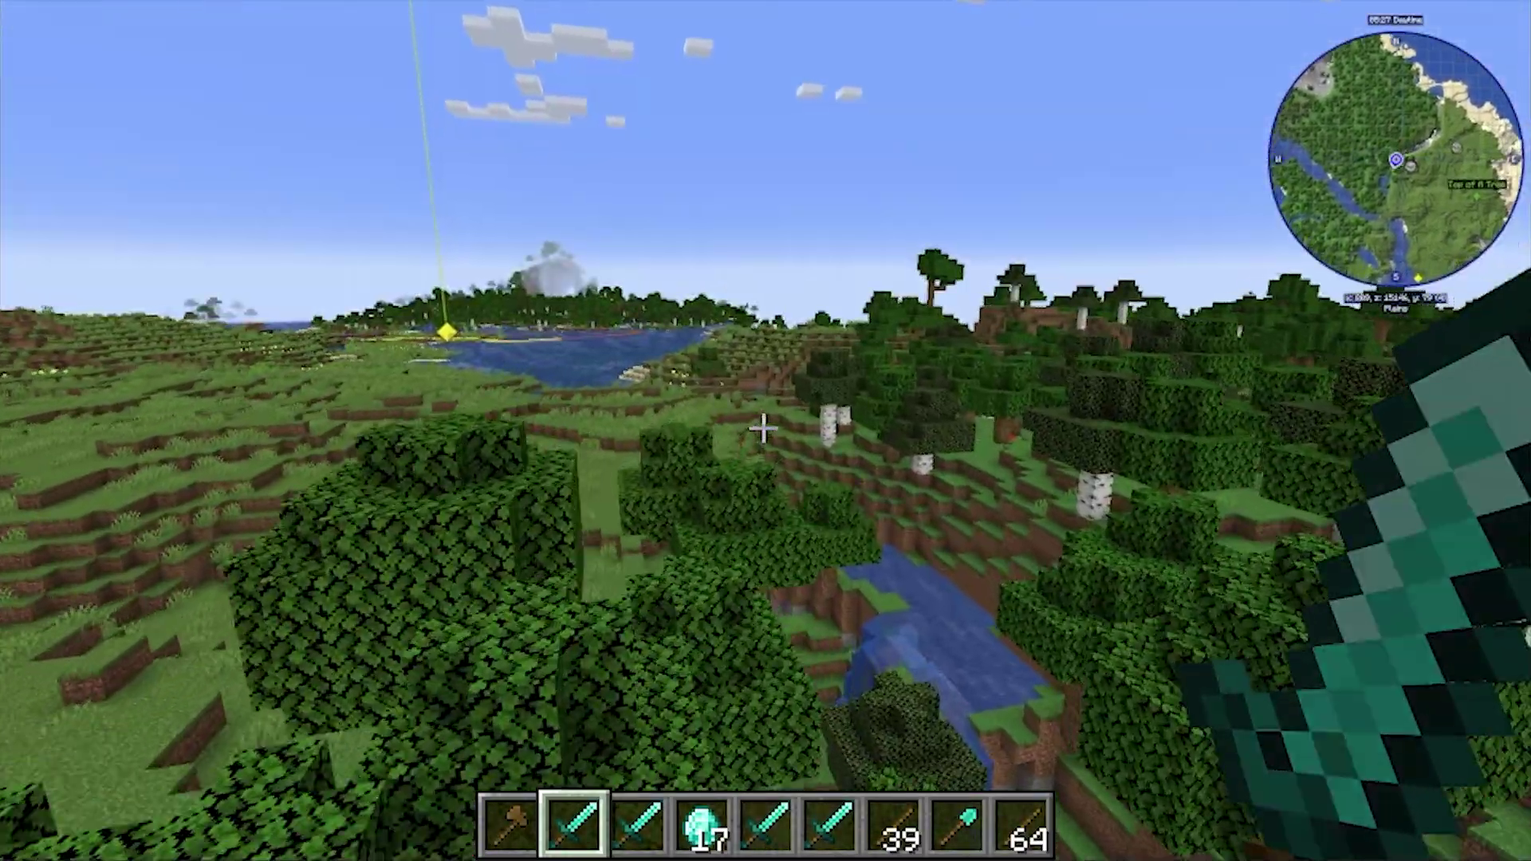
Fly over the forest canopy and along the winding river to travel farther from the two waypoints.
key("w")
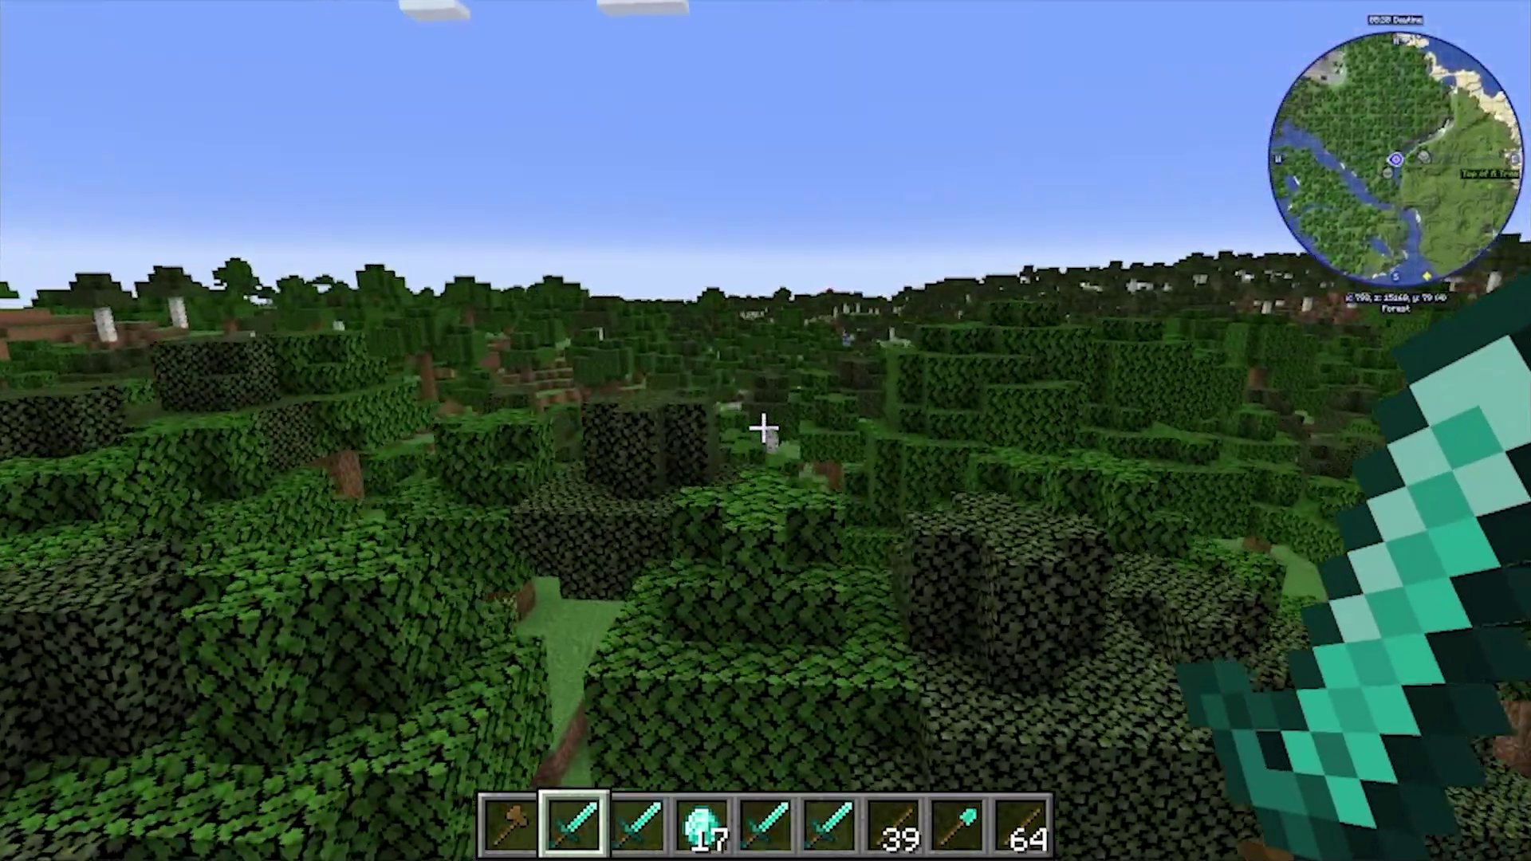
key("w")
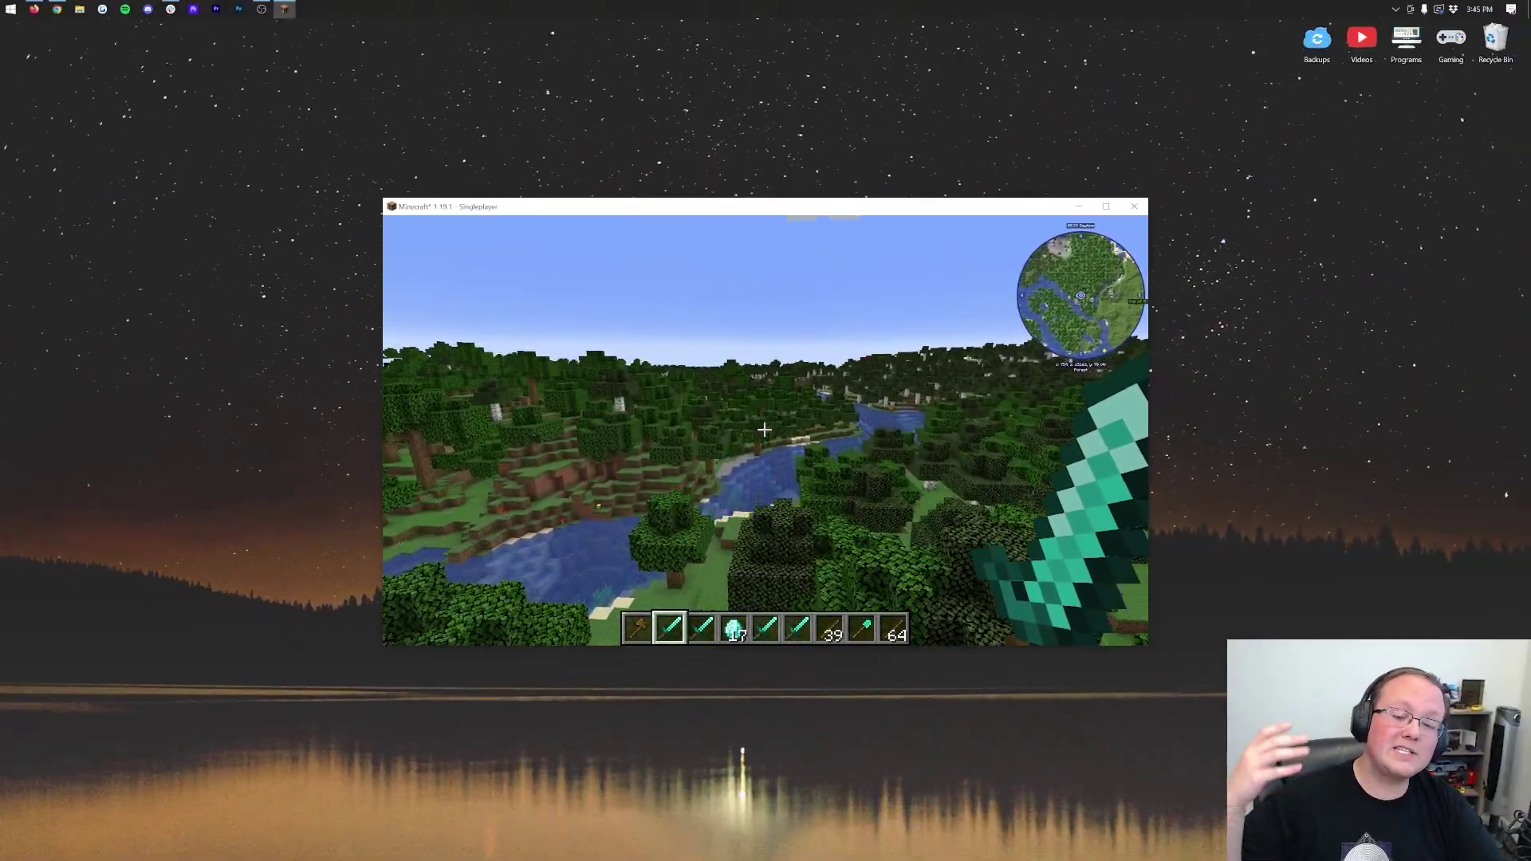
key("w")
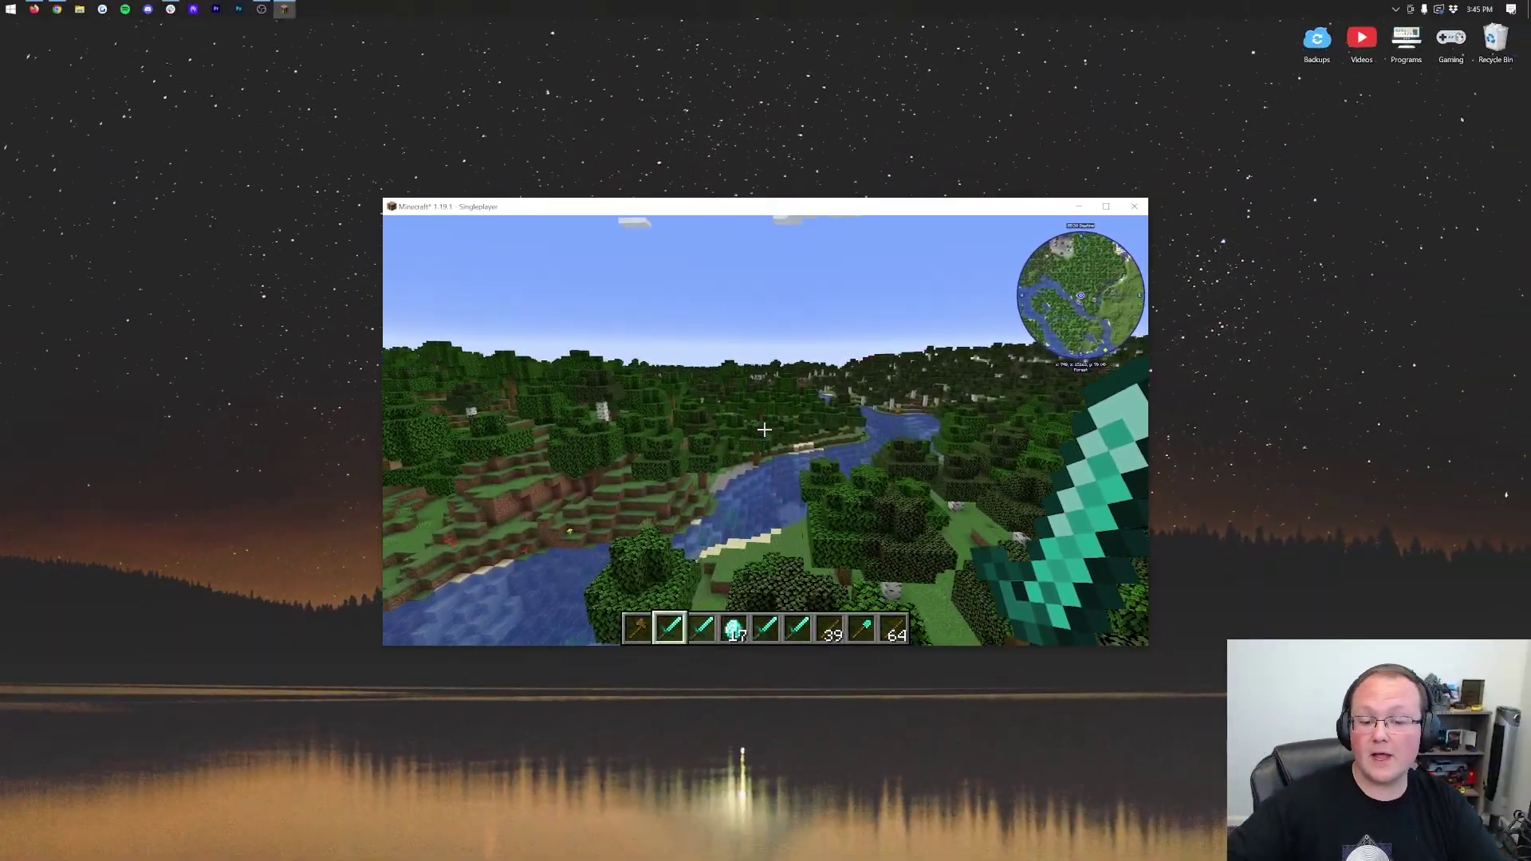
key("w")
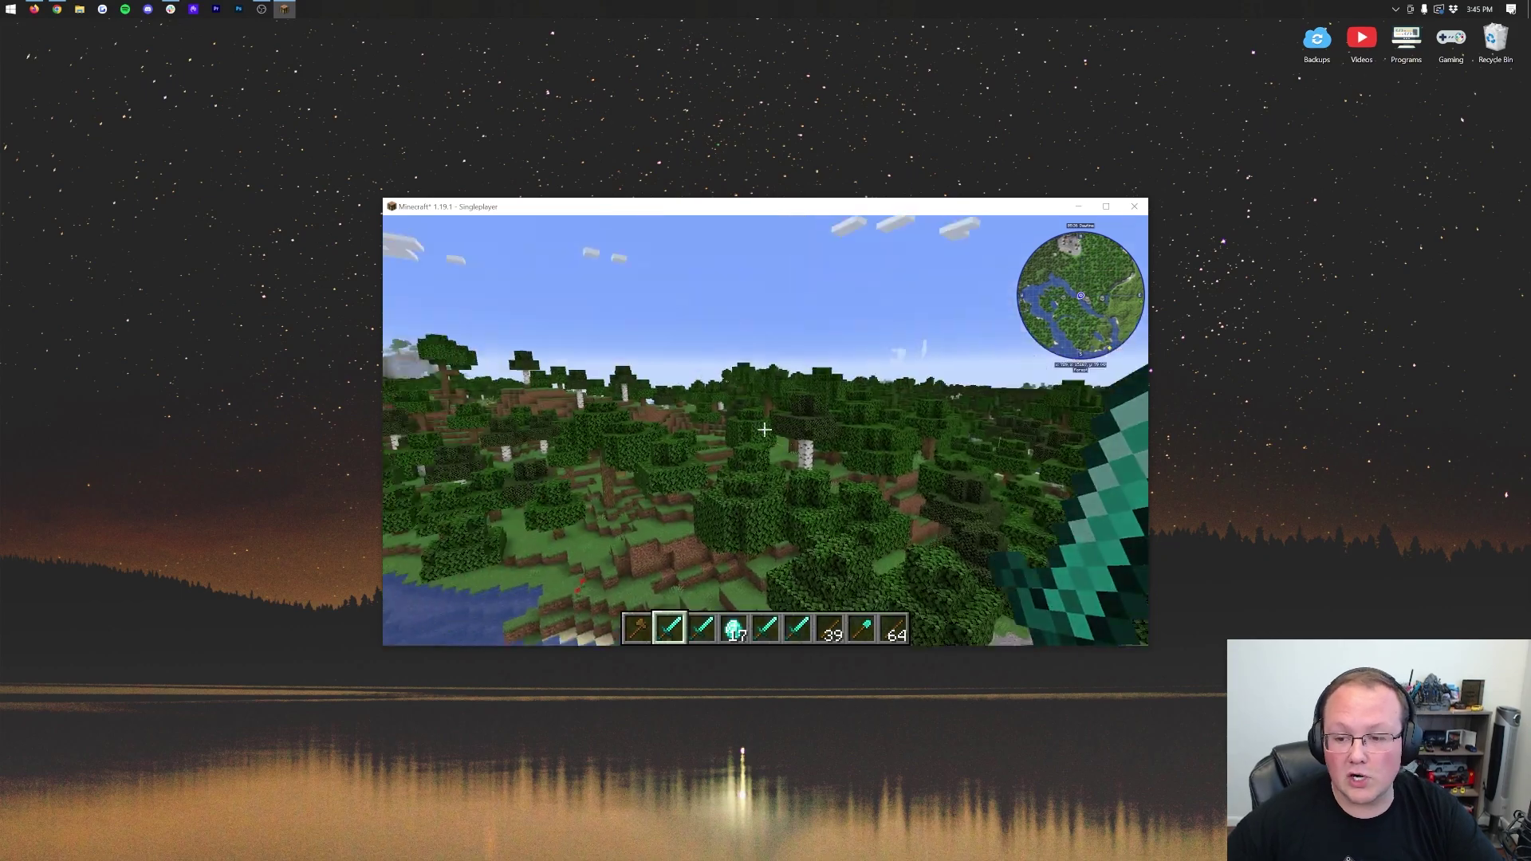
Turn around and fly back over the forest and river to the plains, heading toward the green treetop waypoint beam.
key("w")
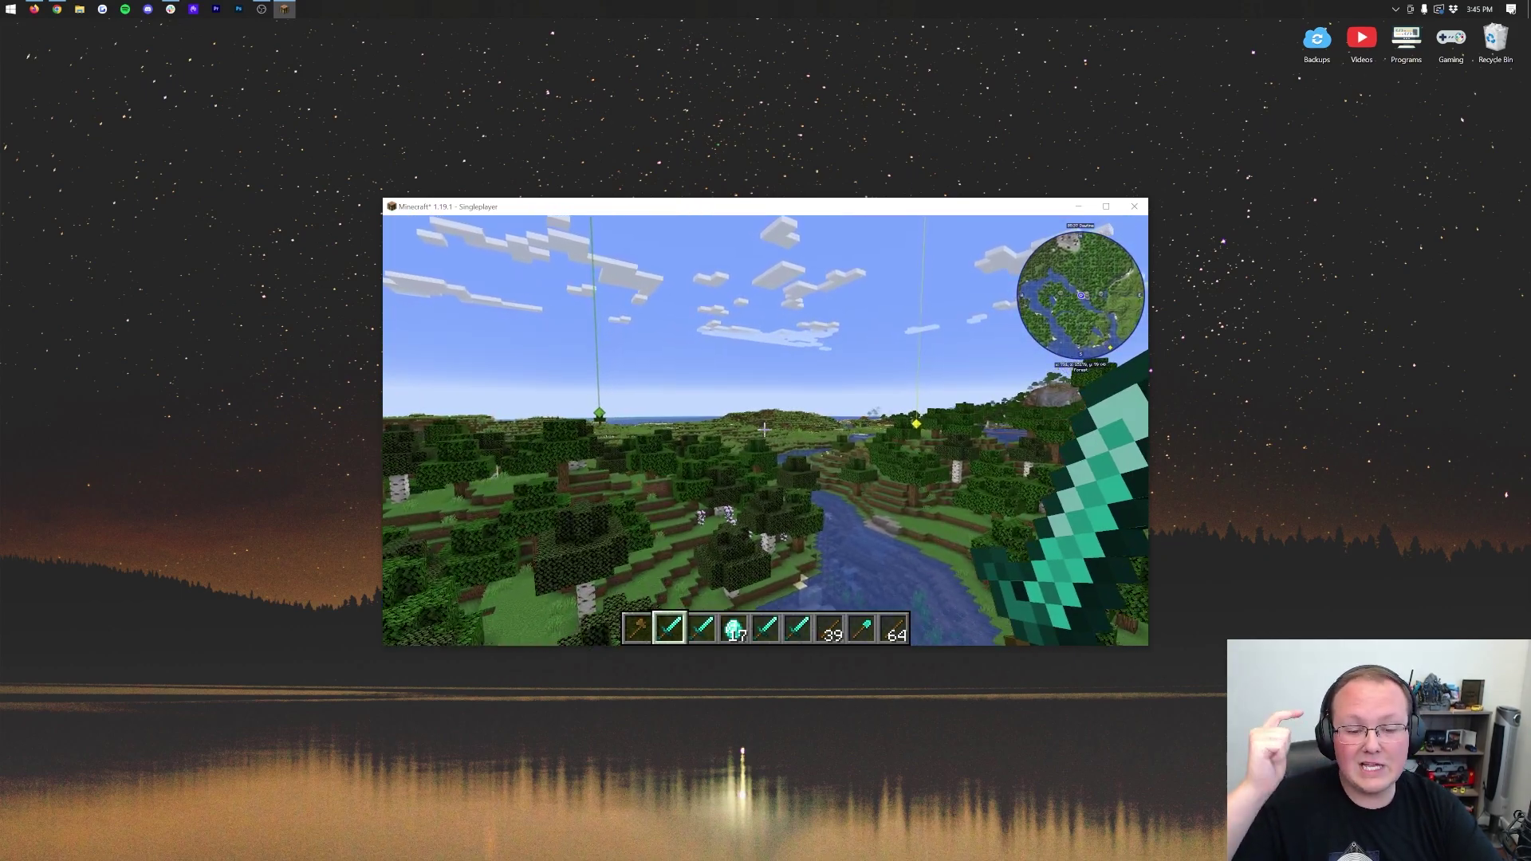
key("w")
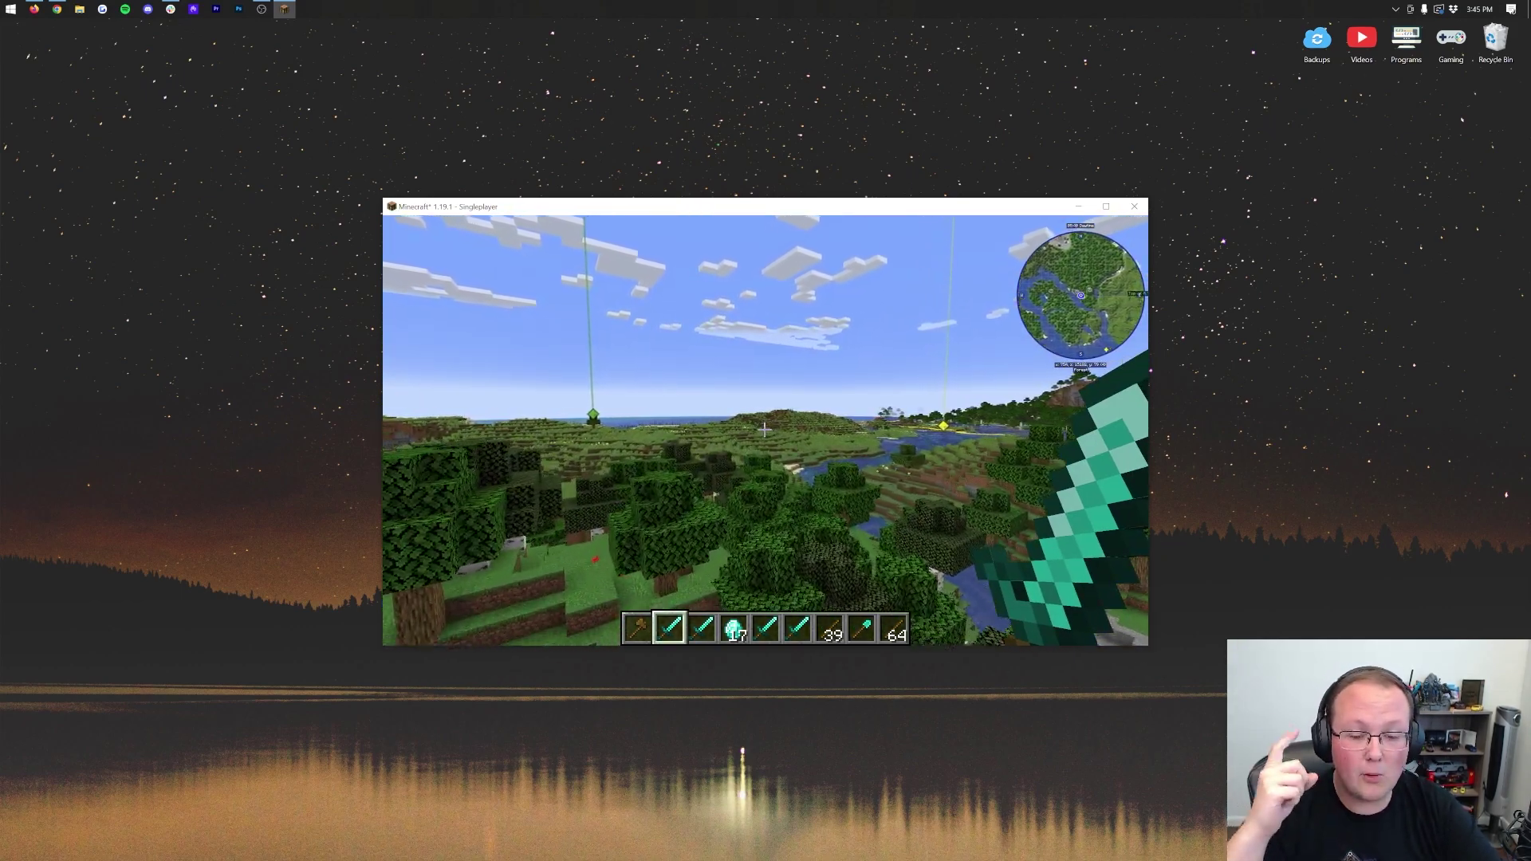
key("w")
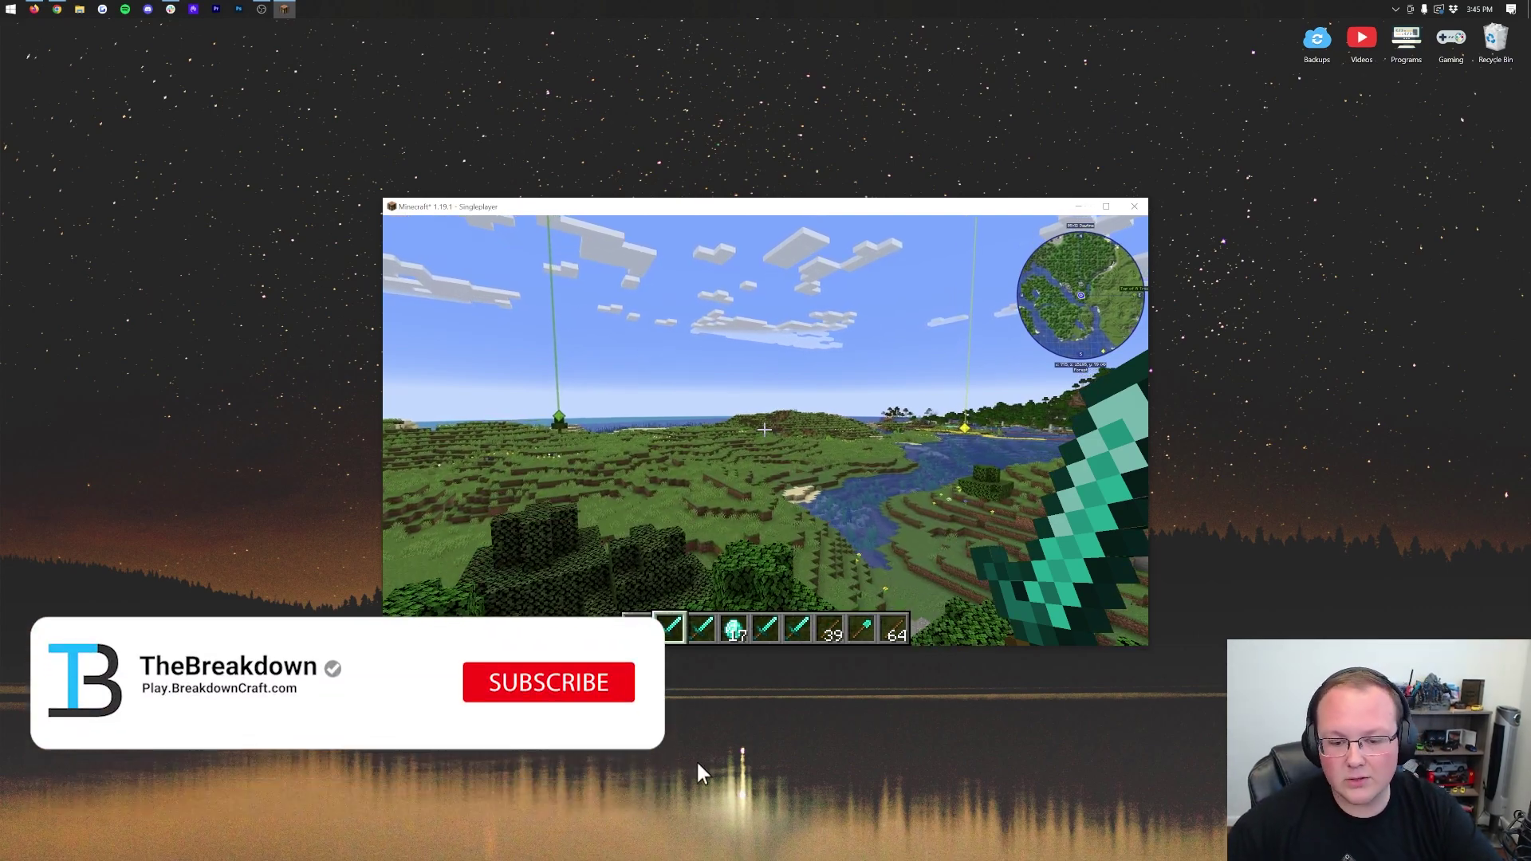
key("w")
key("w")
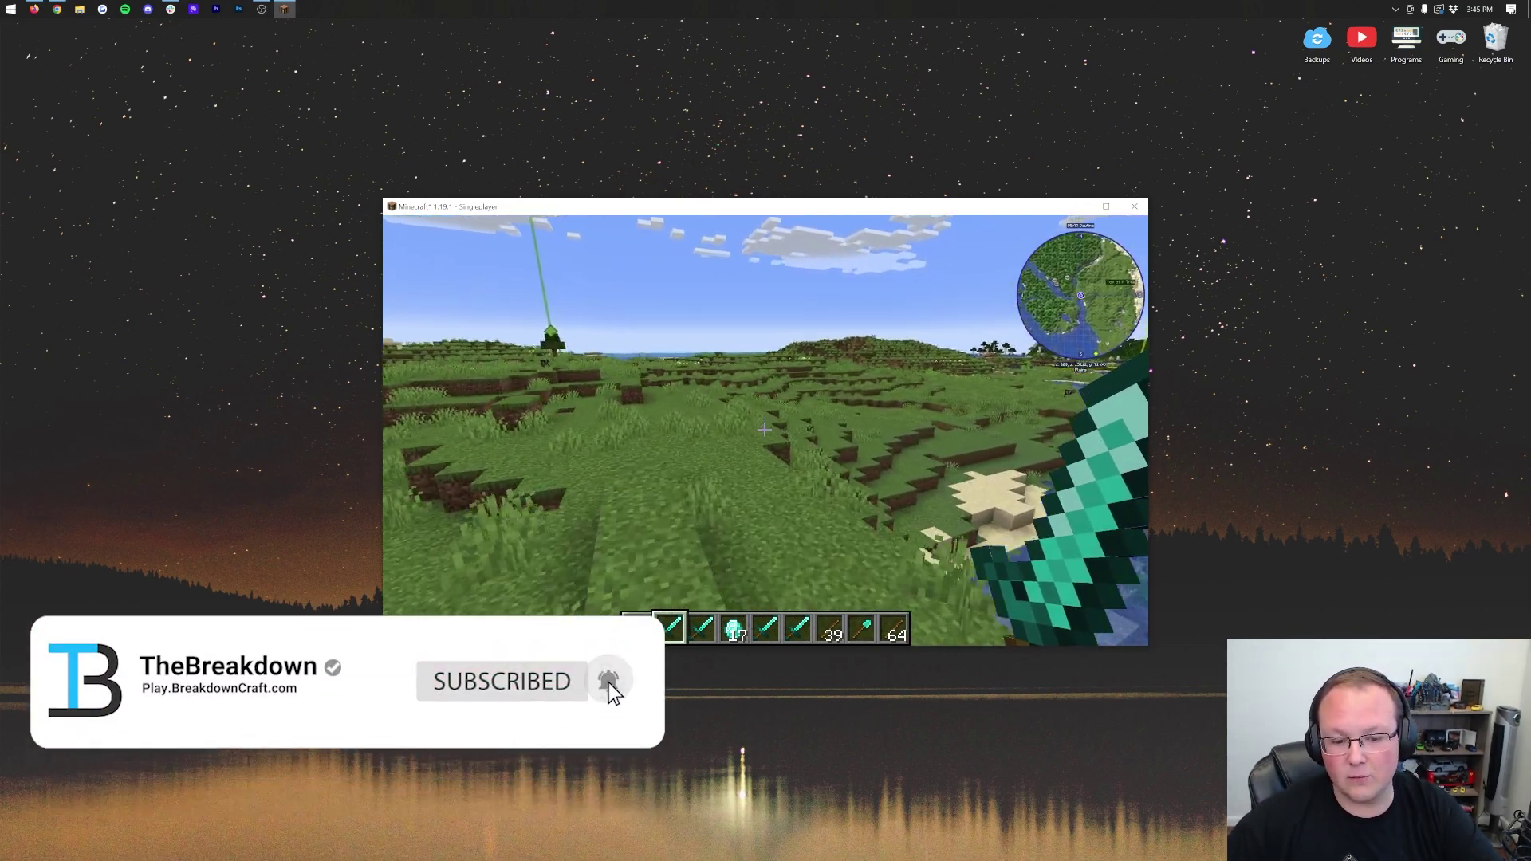